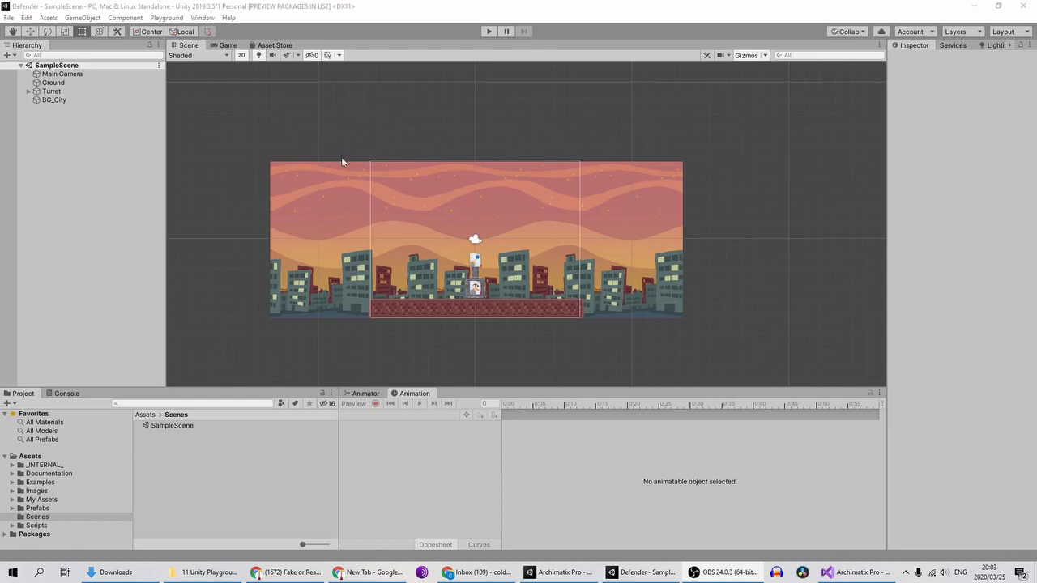
Locate the ObjectCreatorArea script in the Scripts/Gameplay folder
{"action": "left_click", "coordinate": [38, 507]}
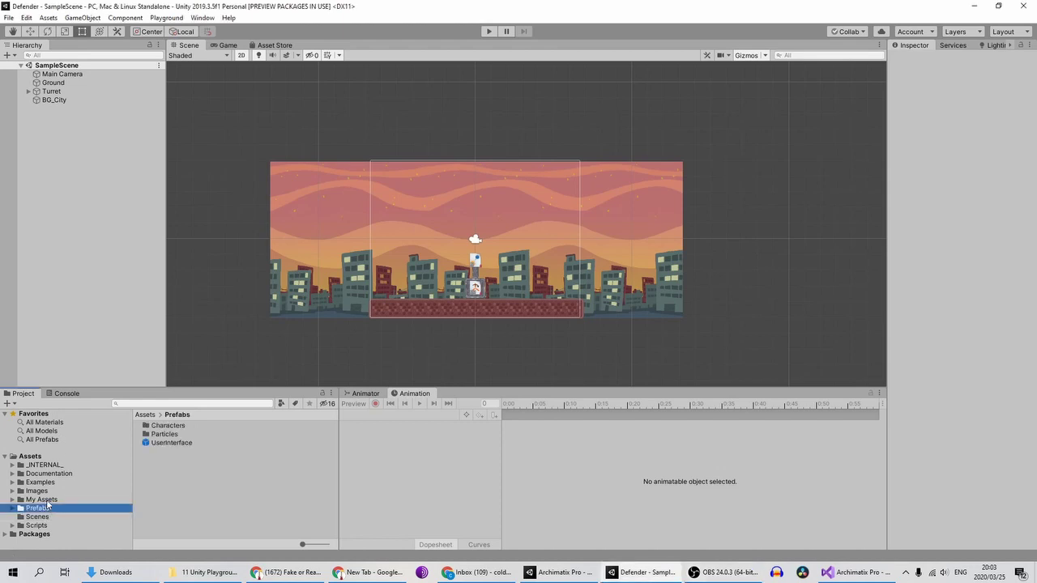
{"action": "left_click", "coordinate": [51, 500]}
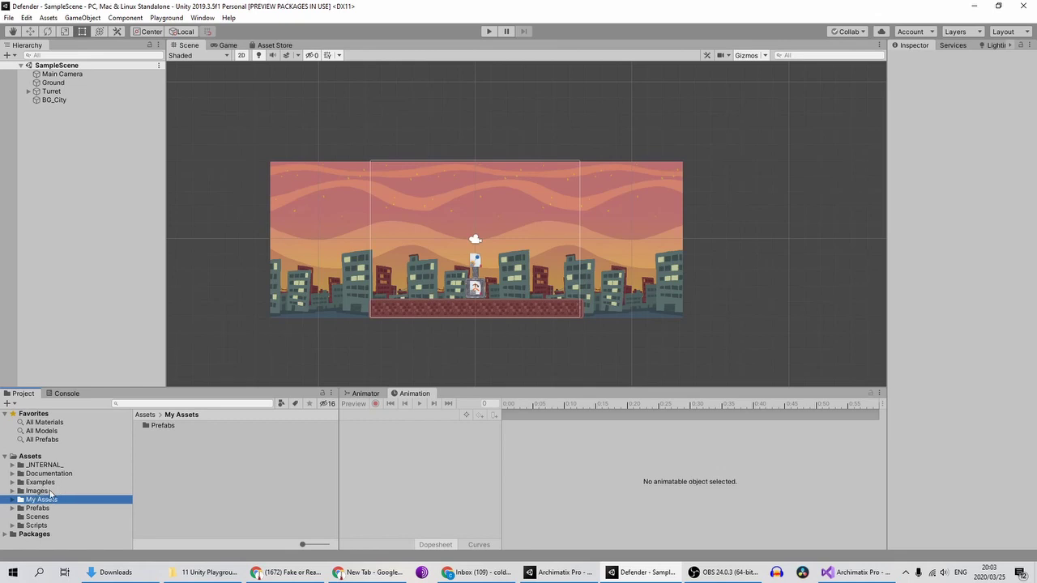
{"action": "left_click", "coordinate": [58, 525]}
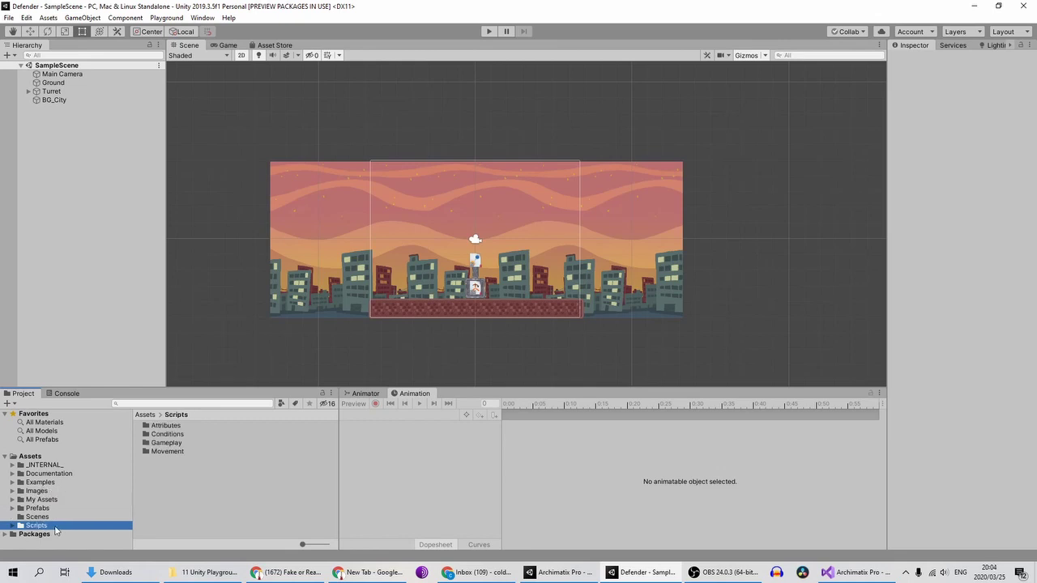
{"action": "double_click", "coordinate": [180, 443]}
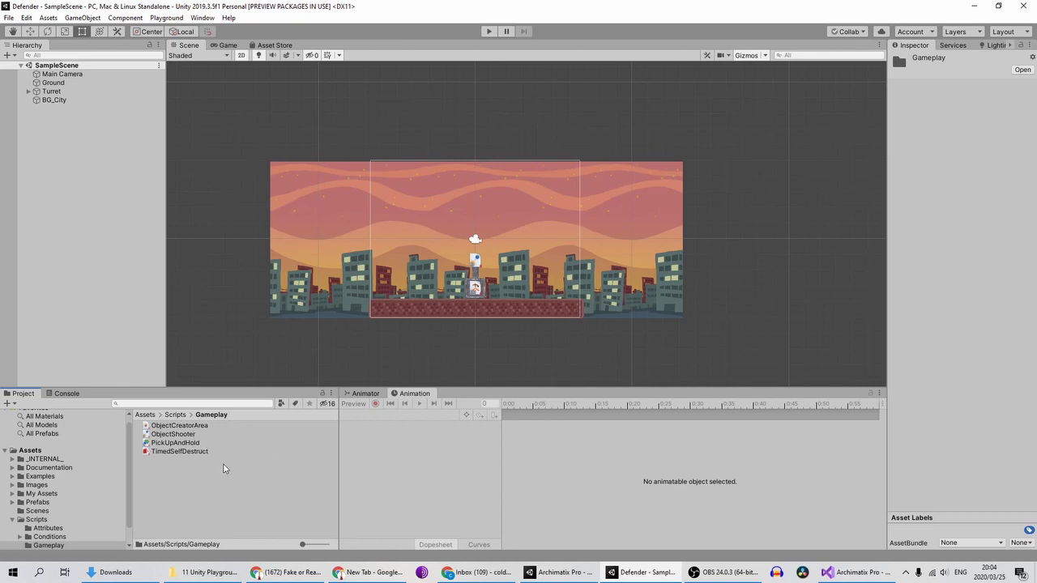
{"action": "left_click_drag", "start_coordinate": [178, 425], "coordinate": [137, 227]}
{"action": "left_click", "coordinate": [69, 247]}
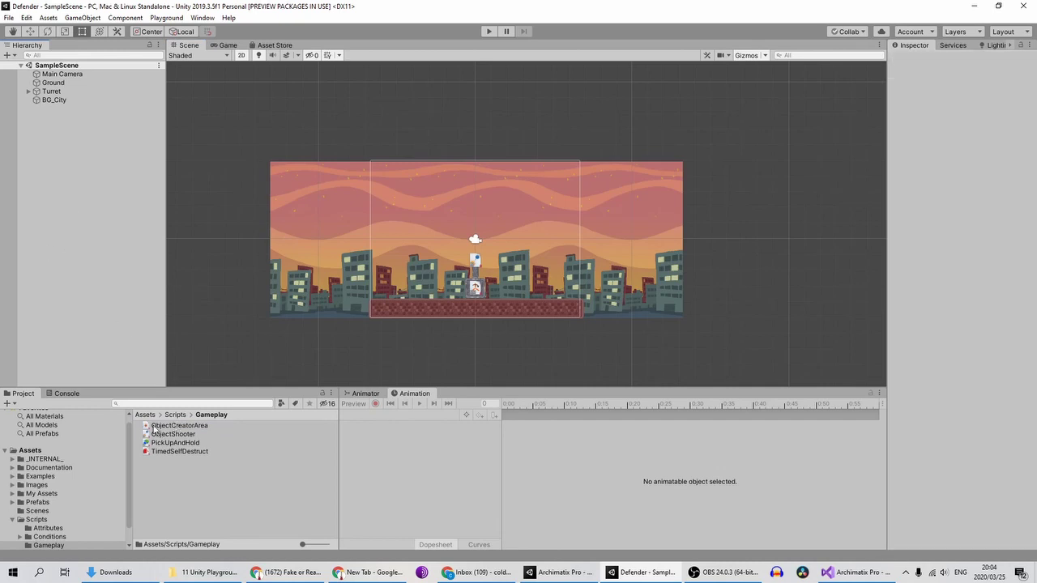
{"action": "left_click", "coordinate": [162, 426]}
{"action": "left_click", "coordinate": [92, 213]}
Create an empty GameObject named 'Asteroid Spawner' and attach the ObjectCreatorArea script
{"action": "right_click", "coordinate": [91, 207]}
{"action": "left_click", "coordinate": [168, 296]}
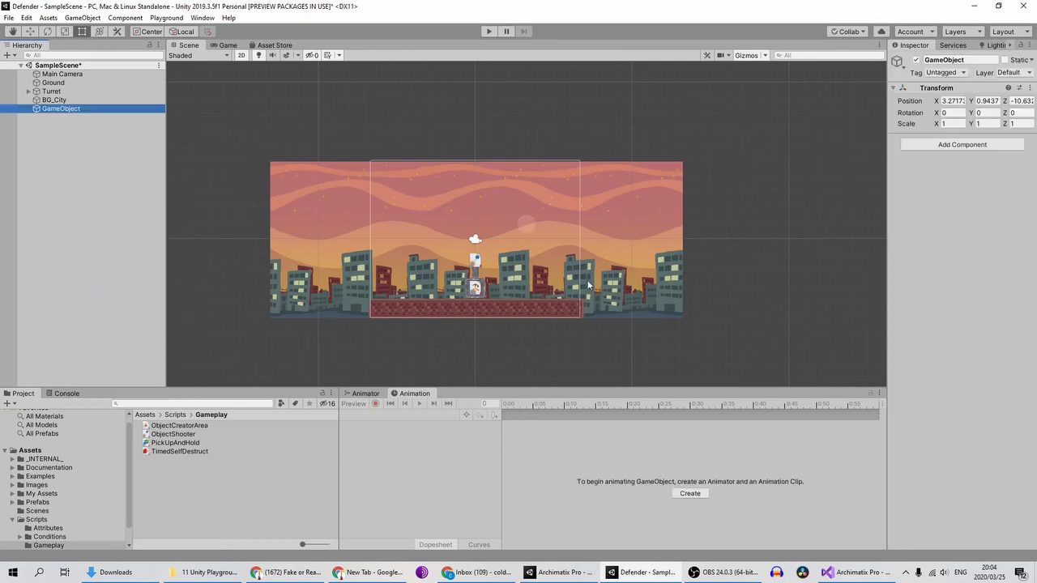
{"action": "key", "text": "F2"}
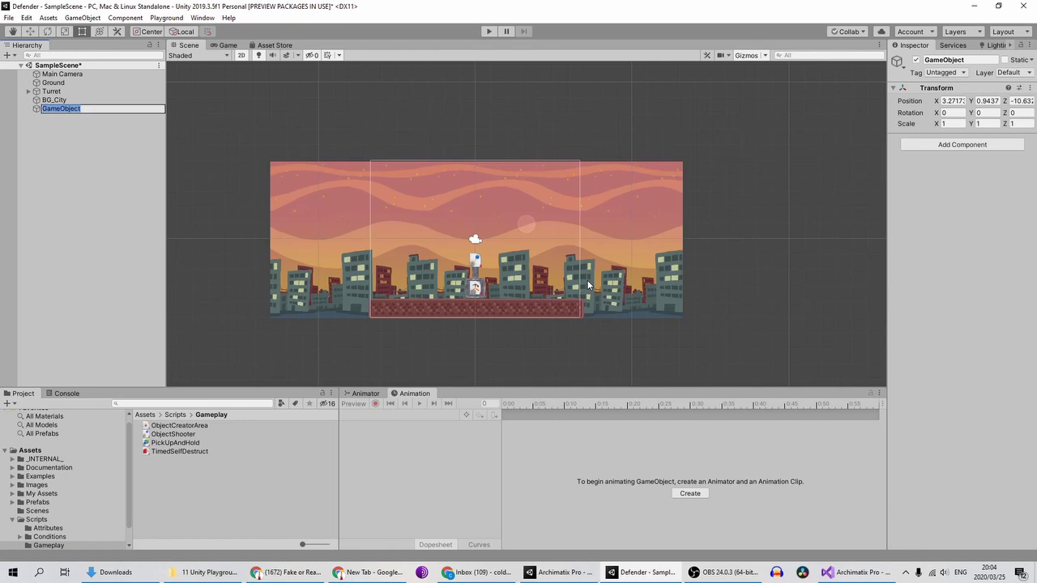
{"action": "type", "text": "Asteroid Spawner"}
{"action": "key", "text": "Return"}
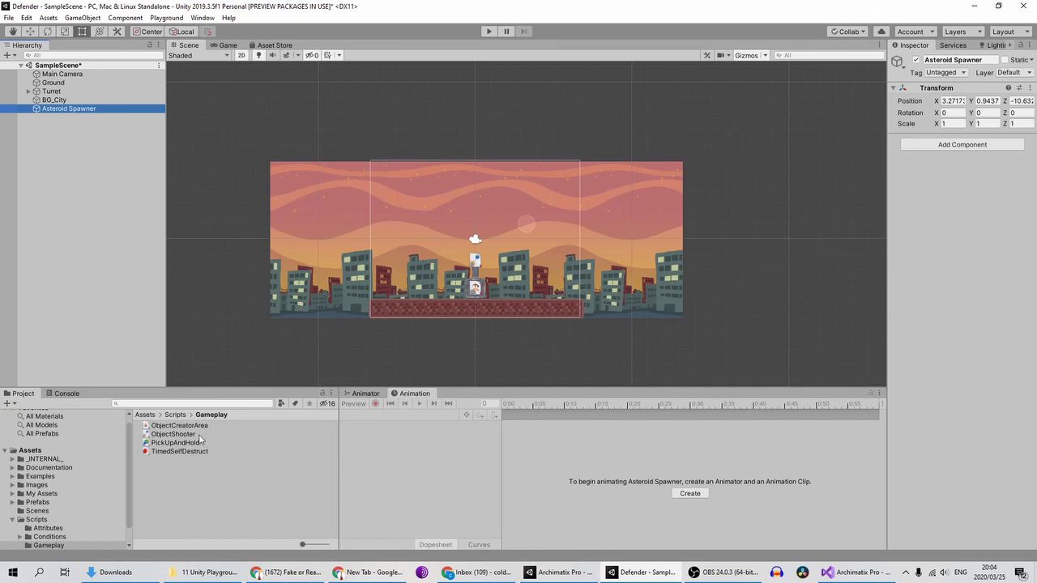
{"action": "left_click_drag", "start_coordinate": [195, 426], "coordinate": [92, 113]}
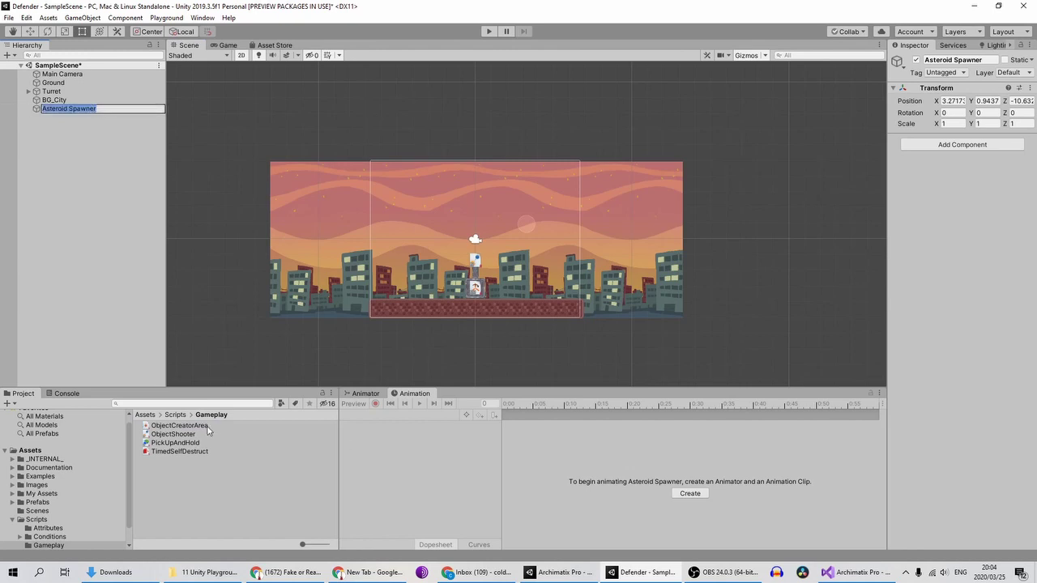
{"action": "left_click_drag", "start_coordinate": [193, 426], "coordinate": [963, 269]}
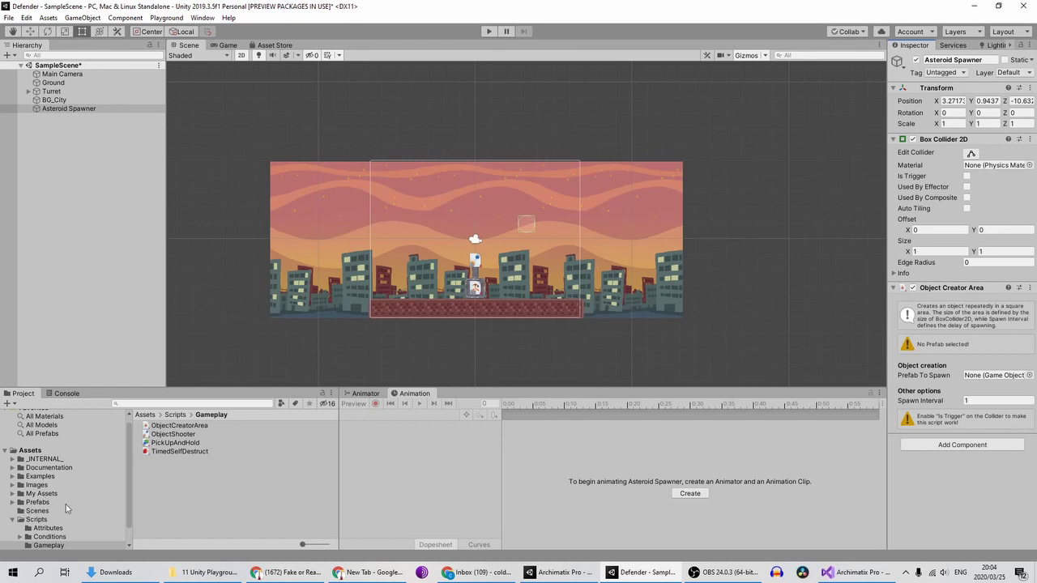
Place the Asteroid3 sprite from Images/Asteroids into the scene
{"action": "left_click", "coordinate": [52, 485]}
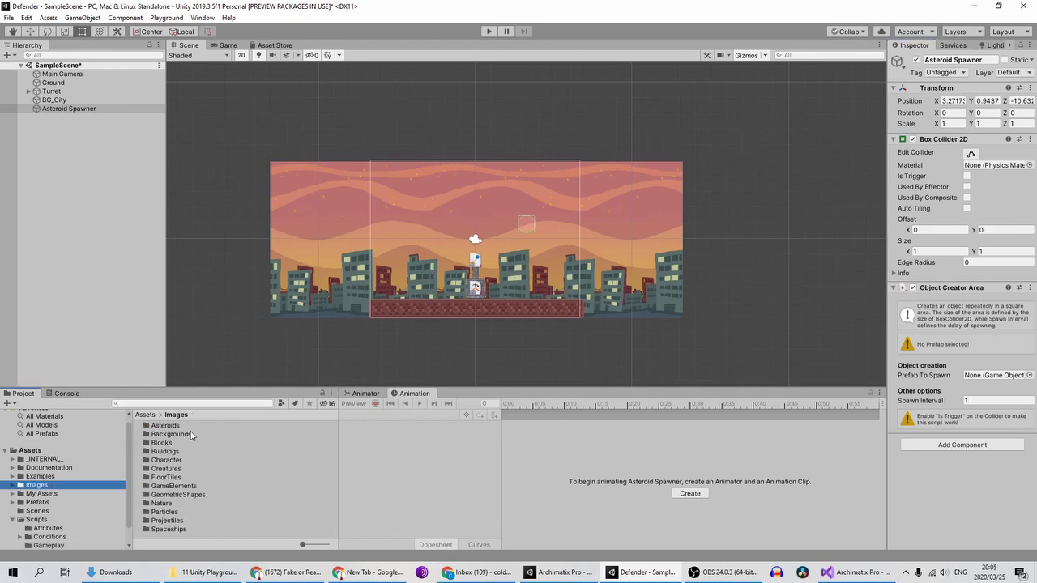
{"action": "left_click", "coordinate": [33, 451]}
{"action": "left_click", "coordinate": [39, 485]}
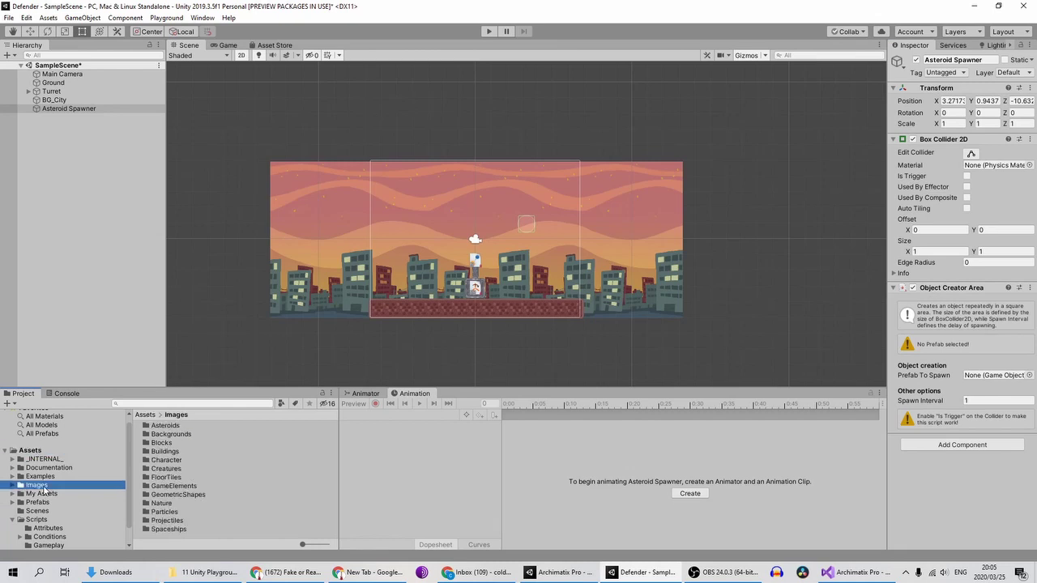
{"action": "double_click", "coordinate": [174, 427]}
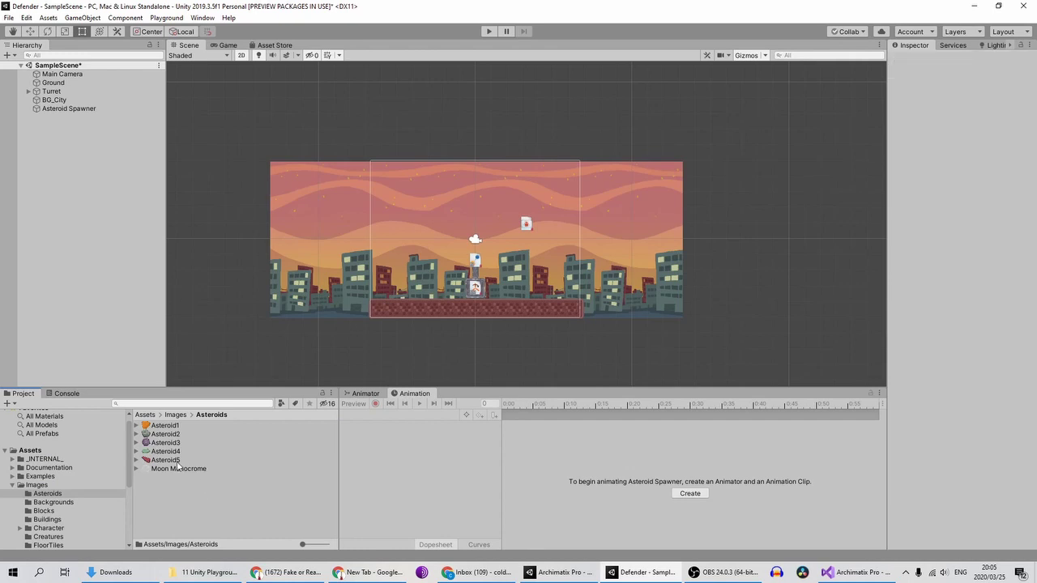
{"action": "right_click", "coordinate": [174, 443]}
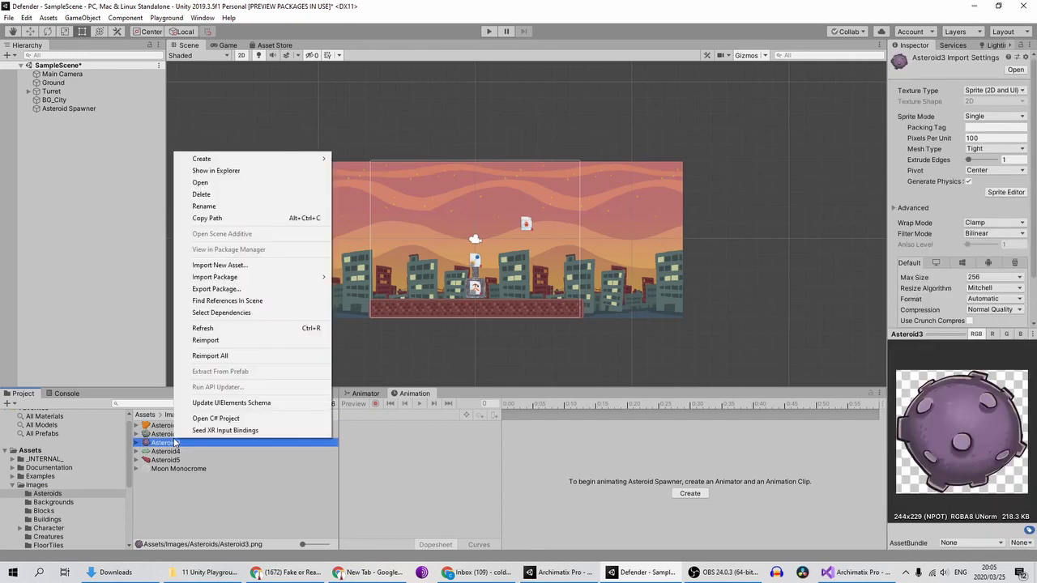
{"action": "mouse_move", "coordinate": [297, 161]}
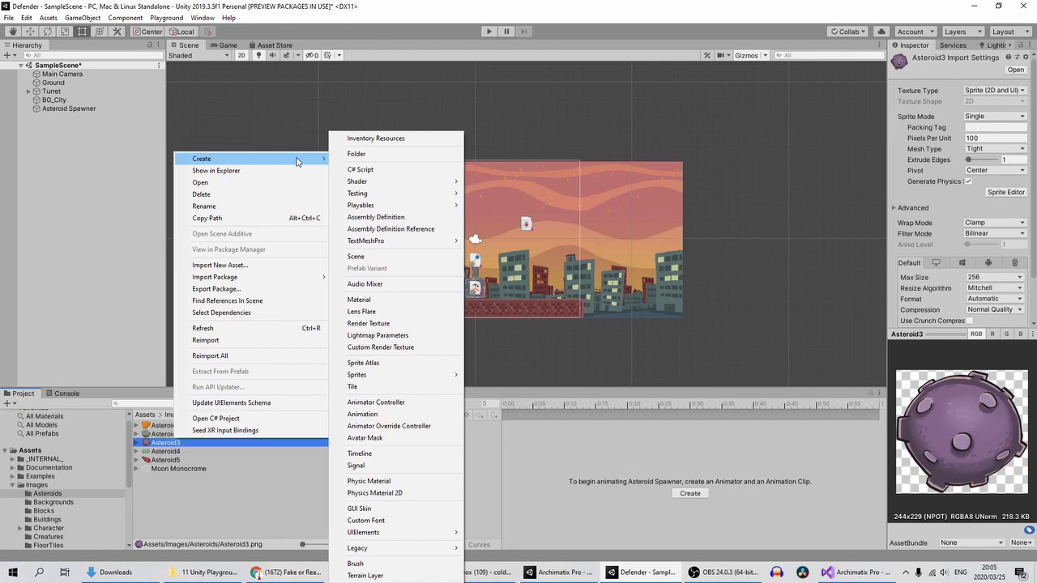
{"action": "left_click", "coordinate": [252, 522]}
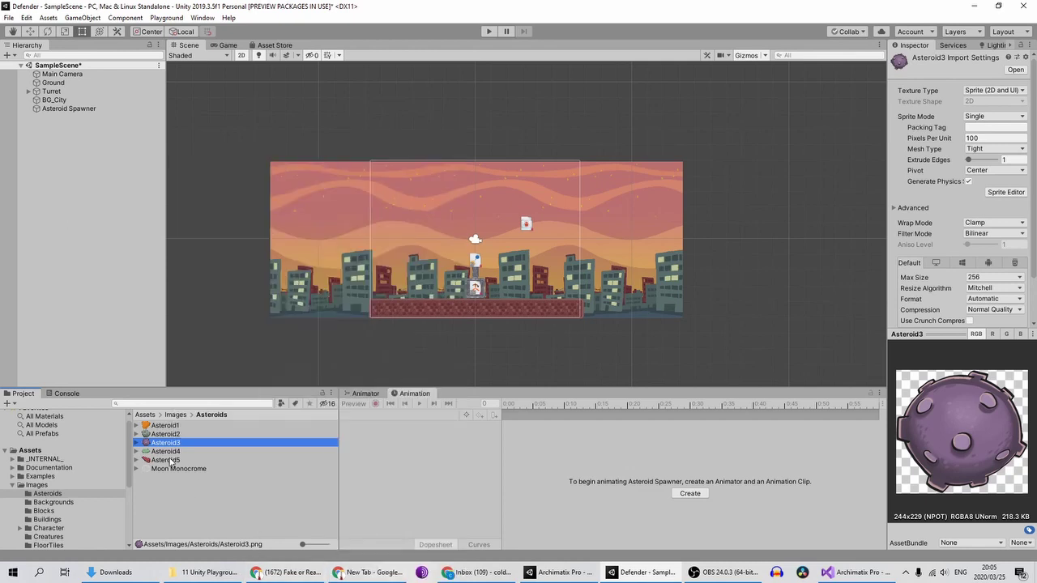
{"action": "left_click", "coordinate": [206, 489]}
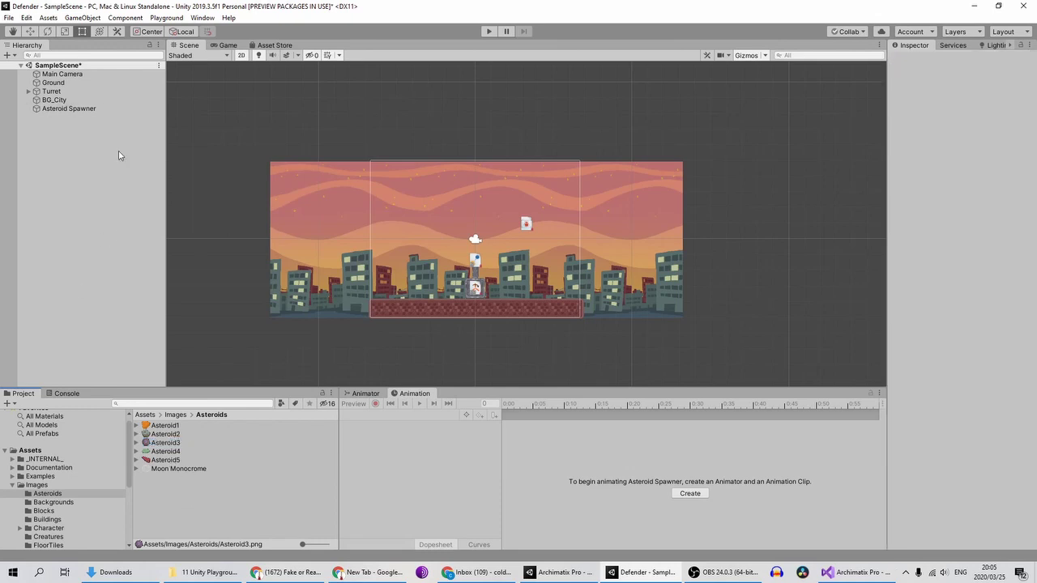
{"action": "left_click", "coordinate": [85, 211]}
{"action": "left_click", "coordinate": [170, 443]}
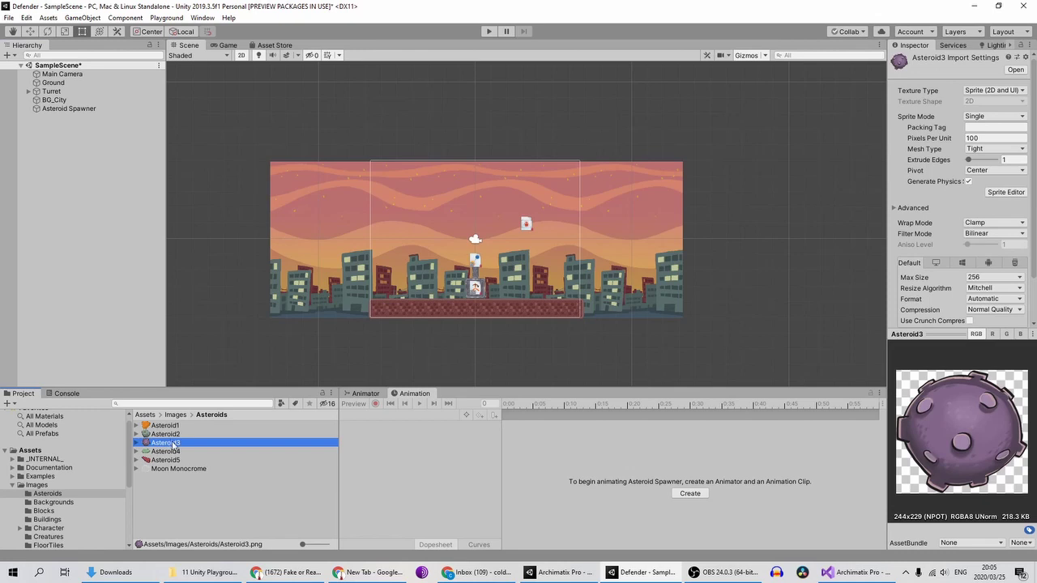
{"action": "left_click_drag", "start_coordinate": [166, 443], "coordinate": [56, 178]}
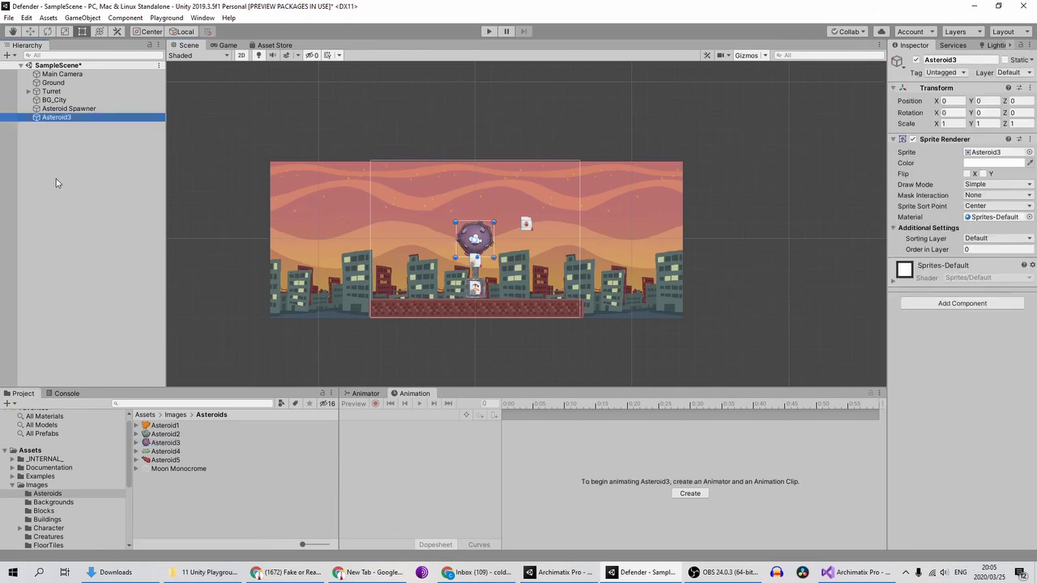
Save Asteroid3 as a prefab in My Assets/Prefabs and delete the scene instance
{"action": "left_click", "coordinate": [45, 451]}
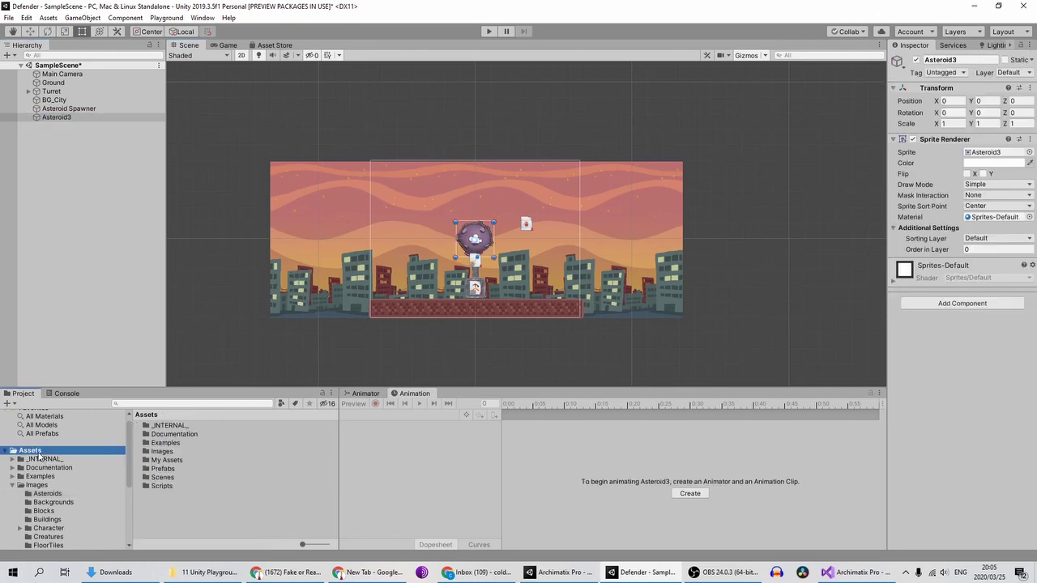
{"action": "double_click", "coordinate": [168, 459]}
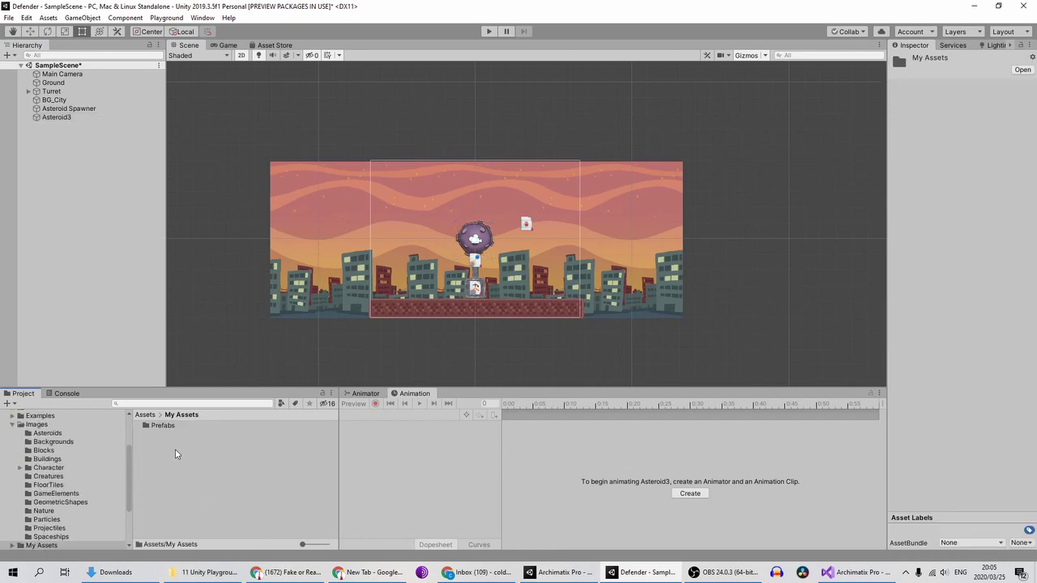
{"action": "double_click", "coordinate": [162, 425]}
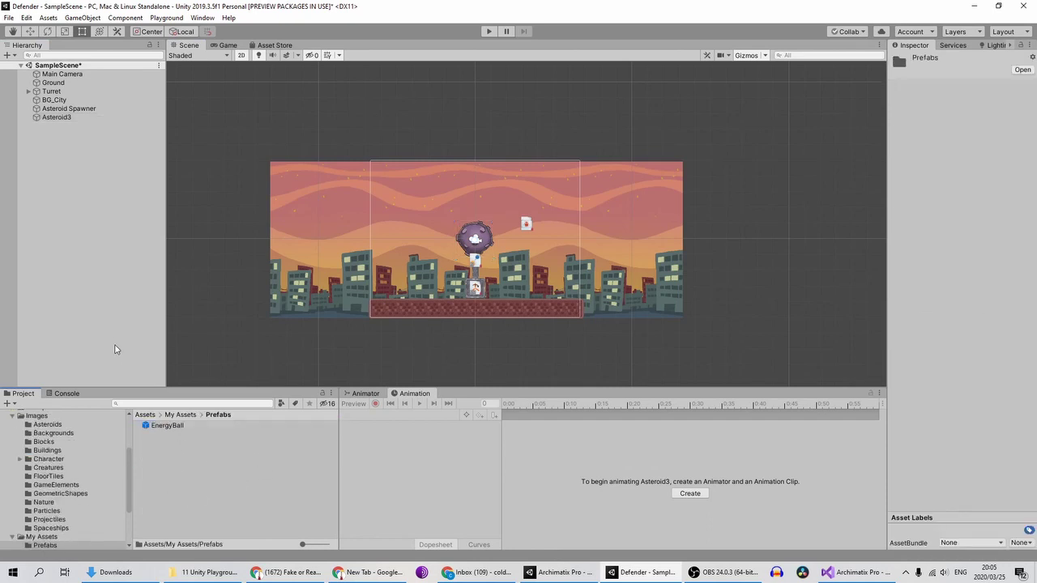
{"action": "left_click_drag", "start_coordinate": [61, 118], "coordinate": [193, 446]}
{"action": "left_click", "coordinate": [200, 459]}
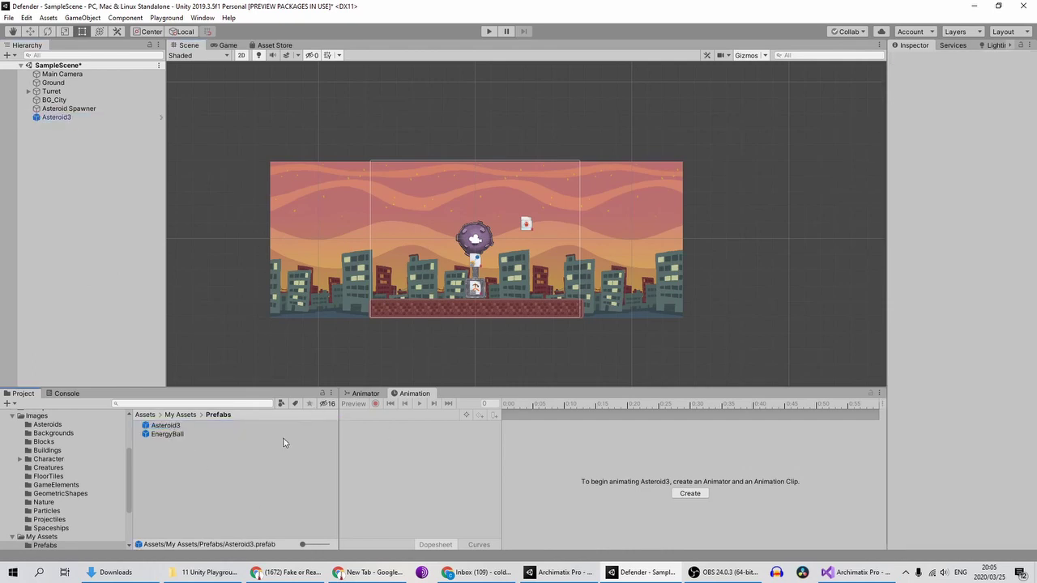
{"action": "left_click", "coordinate": [76, 119]}
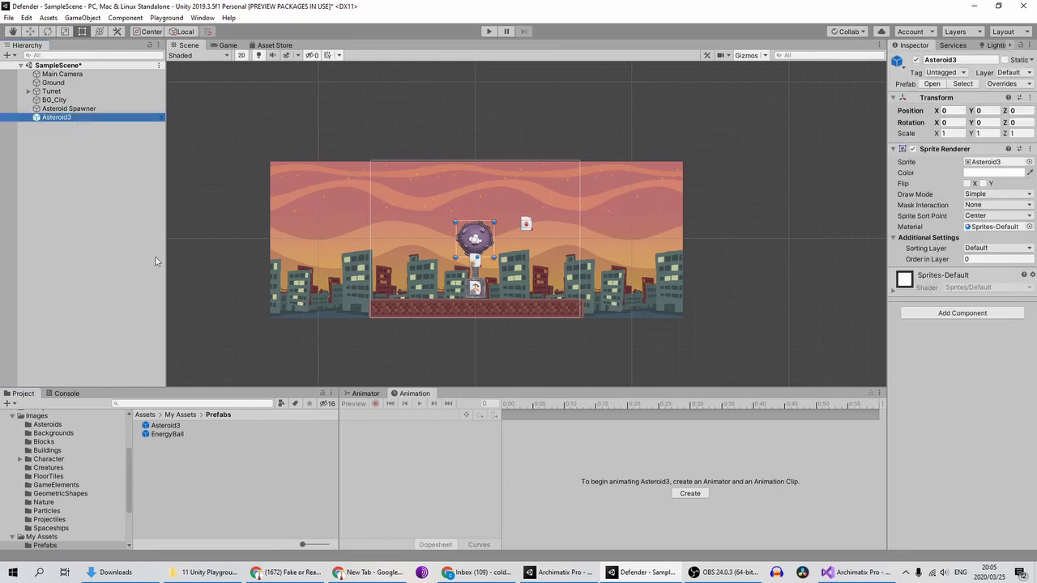
{"action": "key", "text": "Delete"}
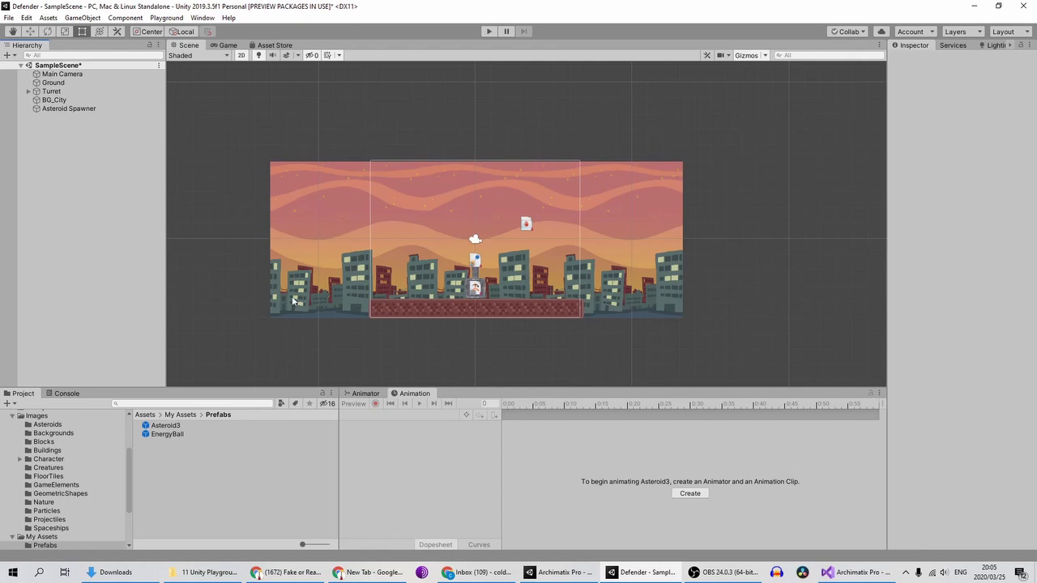
Assign the Asteroid3 prefab to the Asteroid Spawner's Prefab To Spawn field
{"action": "left_click", "coordinate": [113, 109]}
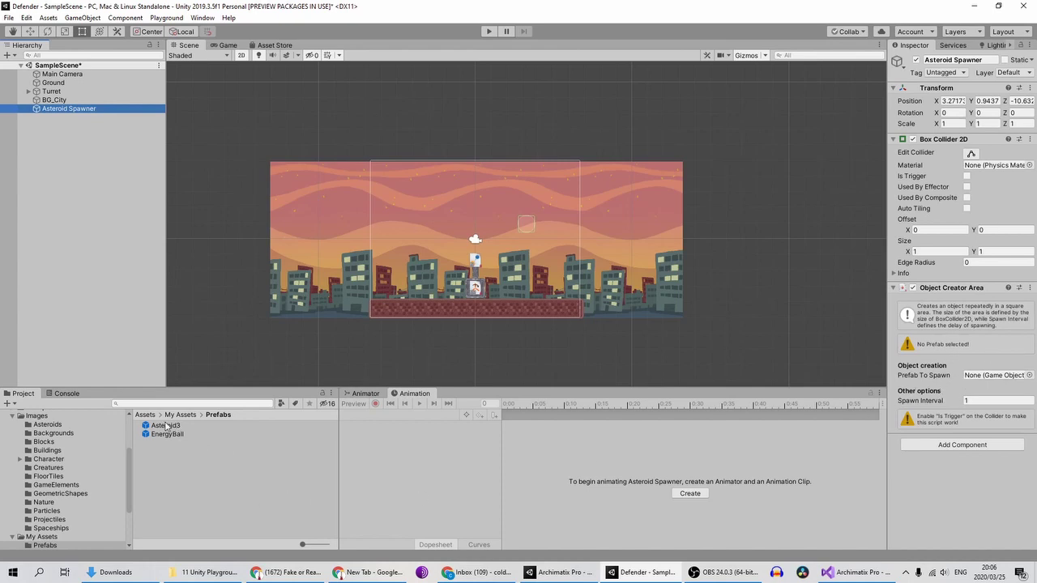
{"action": "left_click_drag", "start_coordinate": [165, 427], "coordinate": [982, 374]}
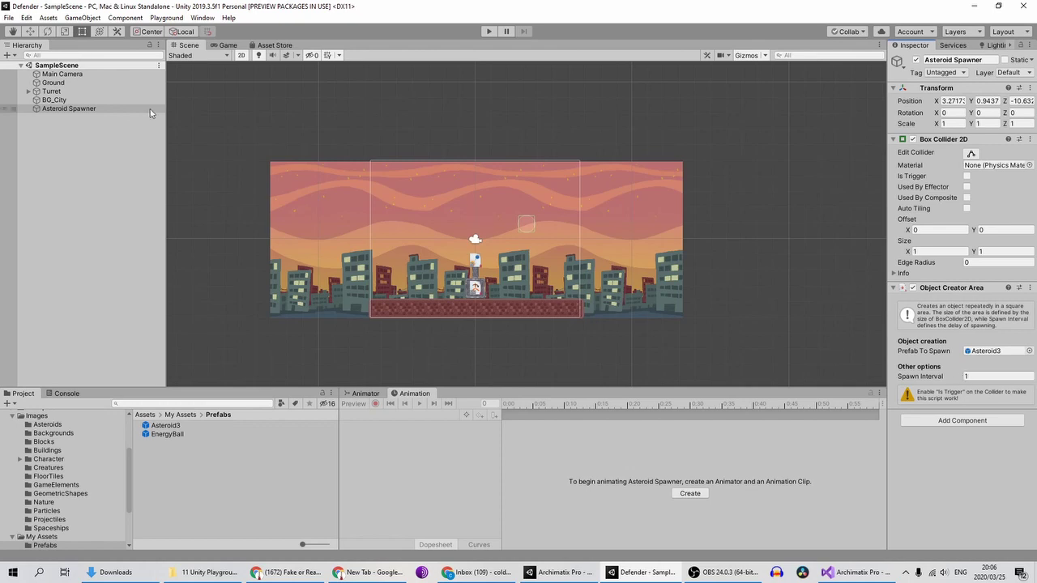
{"action": "left_click", "coordinate": [69, 110]}
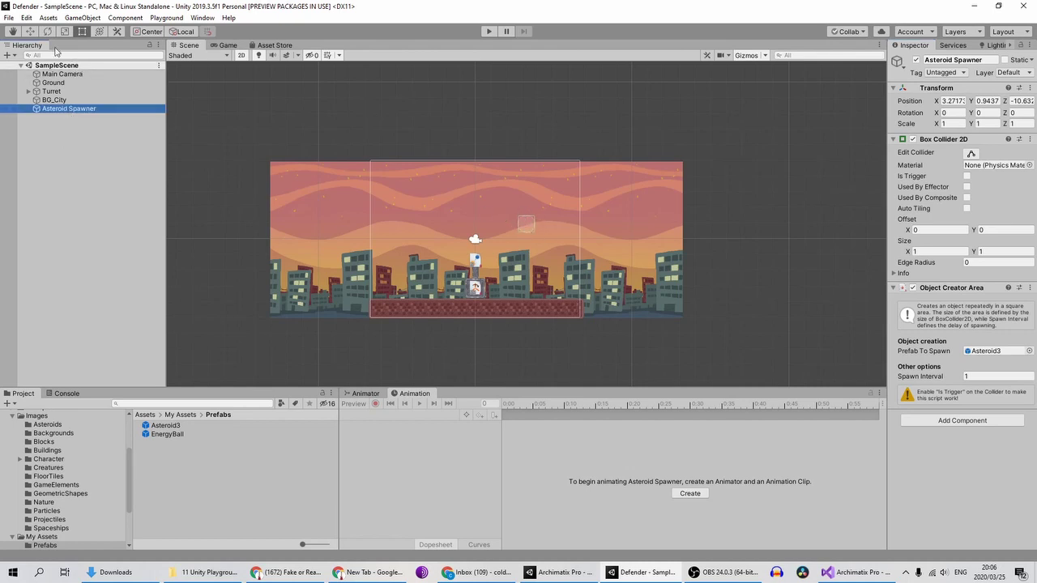
Move the Asteroid Spawner up to Y 7.23 and widen its Box Collider 2D to 10.68
{"action": "left_click", "coordinate": [29, 31]}
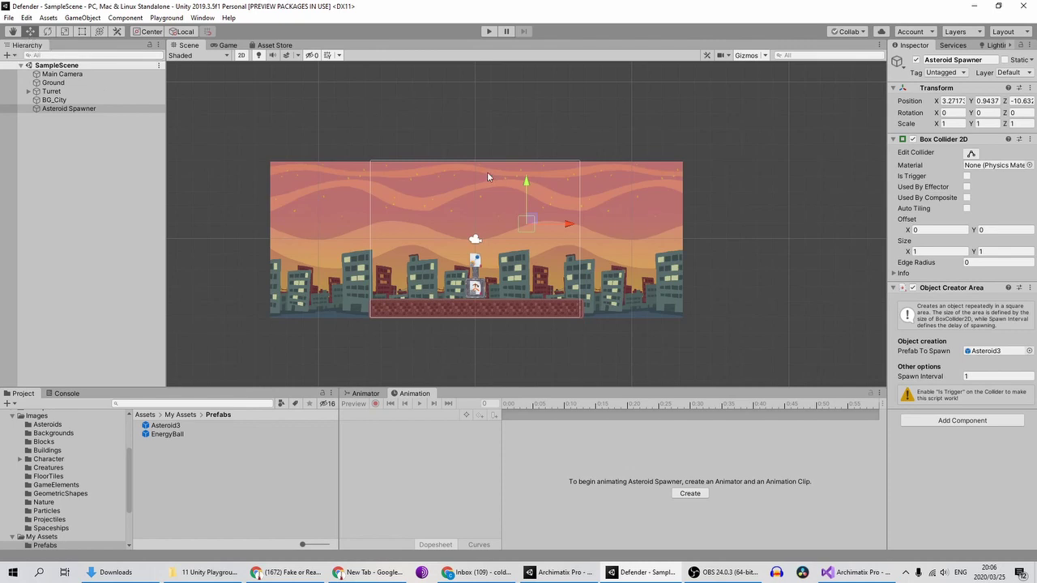
{"action": "left_click_drag", "start_coordinate": [527, 185], "coordinate": [535, 111]}
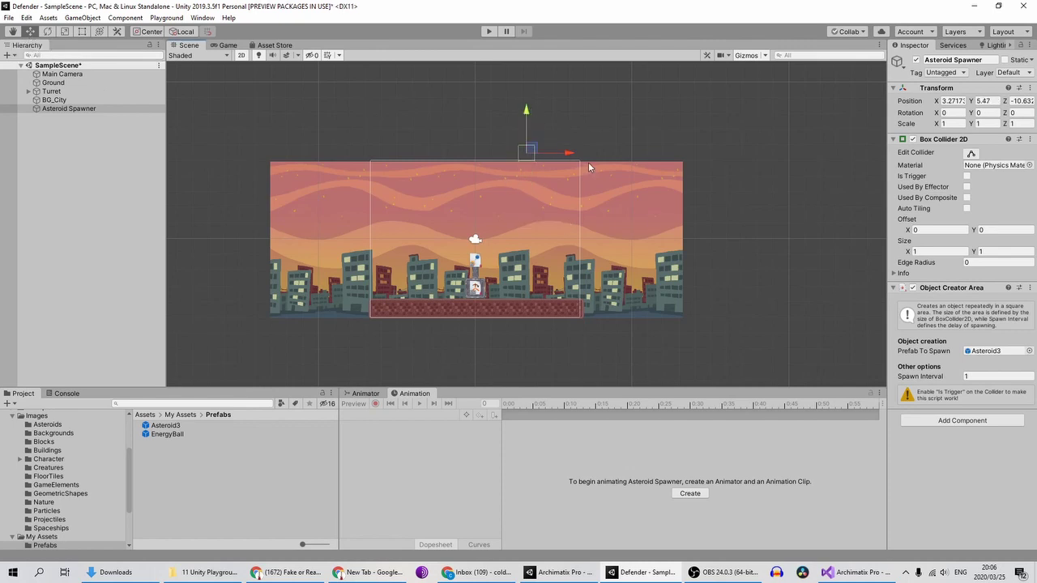
{"action": "left_click_drag", "start_coordinate": [569, 152], "coordinate": [518, 152]}
{"action": "left_click_drag", "start_coordinate": [474, 106], "coordinate": [472, 79]}
{"action": "left_click_drag", "start_coordinate": [514, 118], "coordinate": [519, 119]}
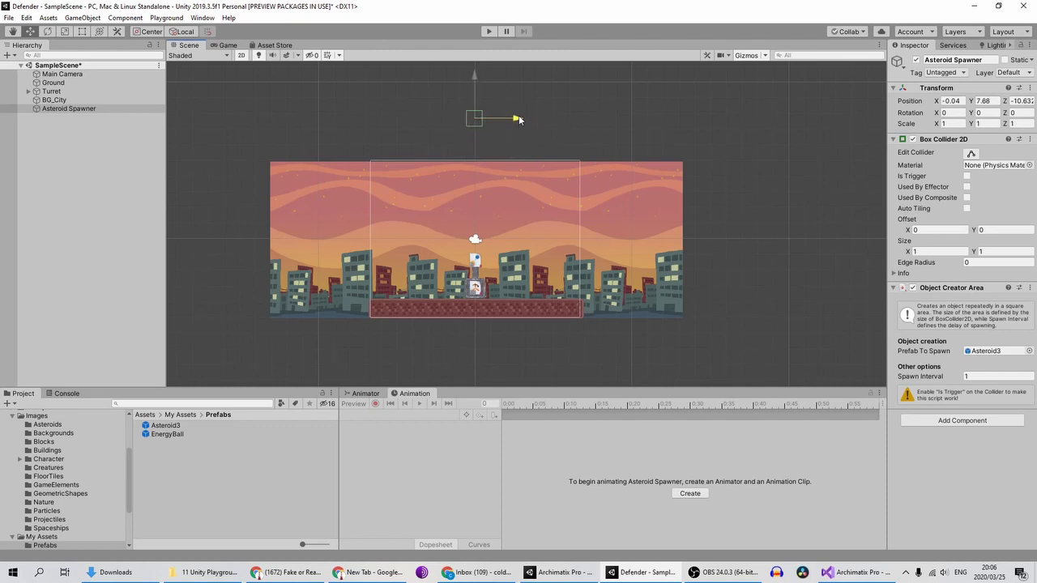
{"action": "left_click_drag", "start_coordinate": [474, 76], "coordinate": [474, 64]}
{"action": "left_click_drag", "start_coordinate": [476, 69], "coordinate": [478, 88]}
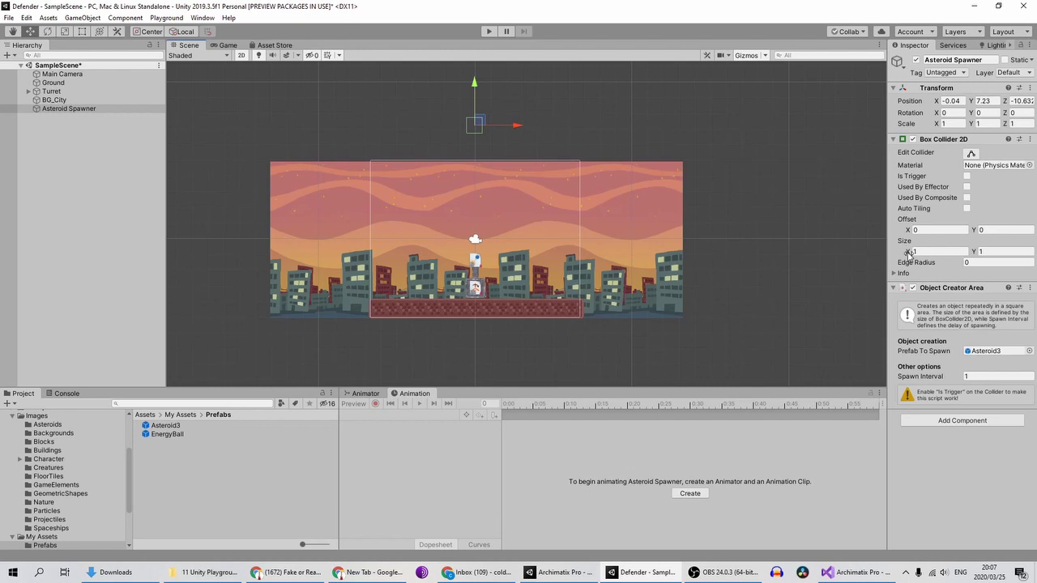
{"action": "left_click_drag", "start_coordinate": [908, 253], "coordinate": [59, 242]}
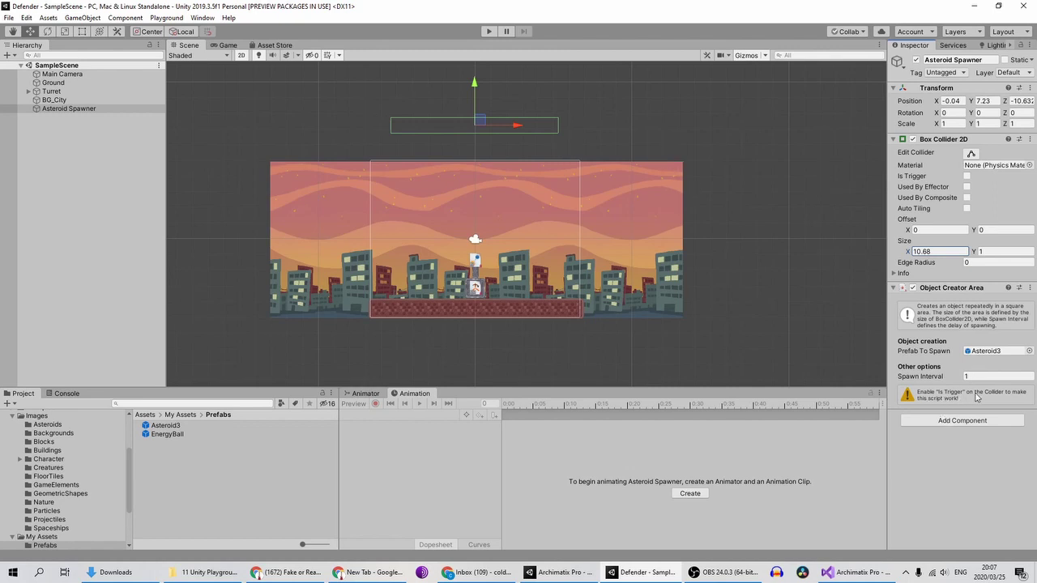
Make the spawner's Box Collider 2D a trigger
{"action": "left_click", "coordinate": [949, 140]}
{"action": "left_click", "coordinate": [894, 140]}
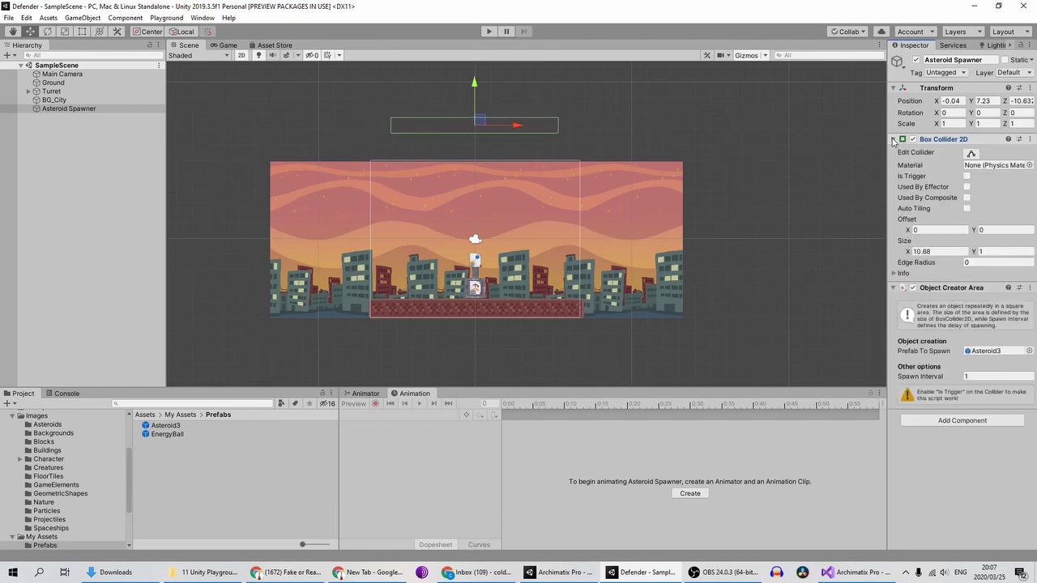
{"action": "left_click", "coordinate": [965, 175]}
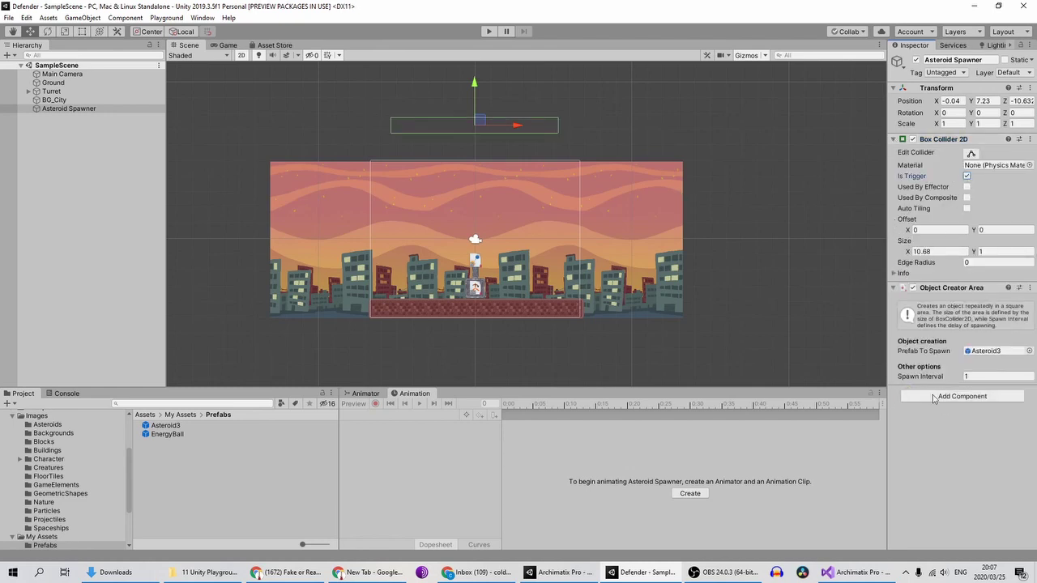
Play-test, inspect a spawned Asteroid3 clone in the Scene view, then stop
{"action": "left_click", "coordinate": [488, 31]}
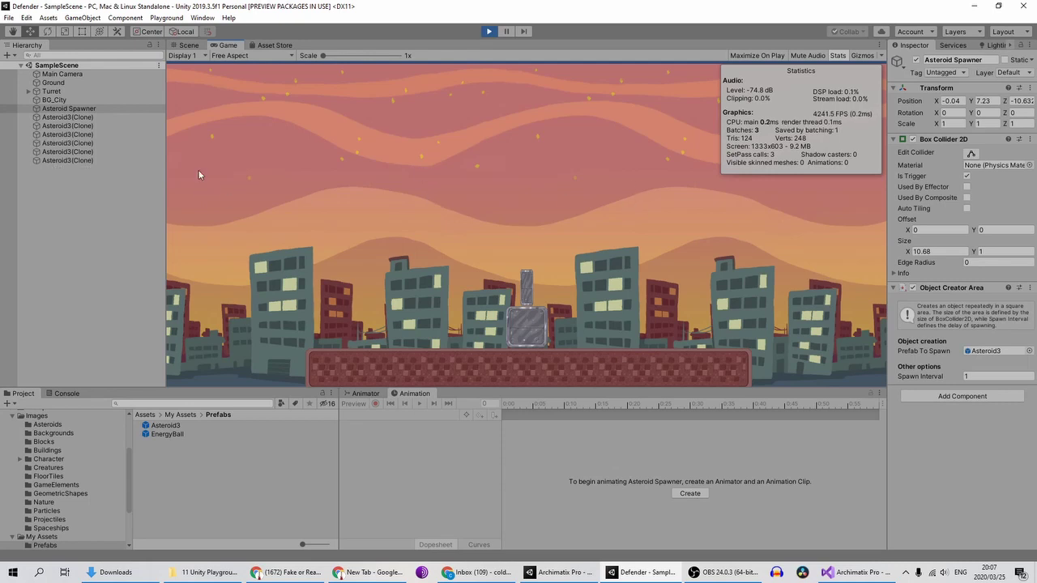
{"action": "left_click", "coordinate": [188, 44]}
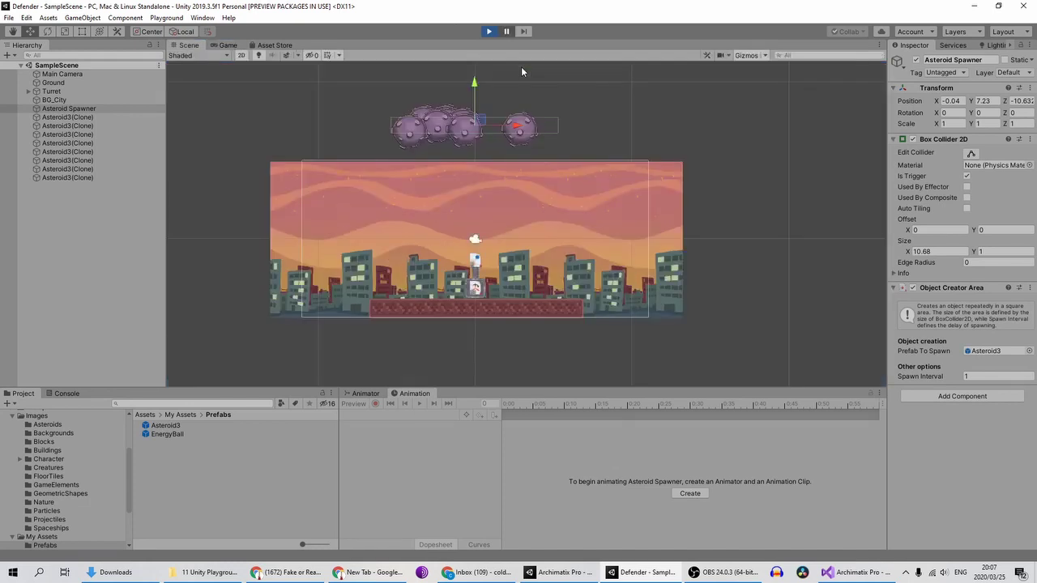
{"action": "left_click", "coordinate": [465, 134]}
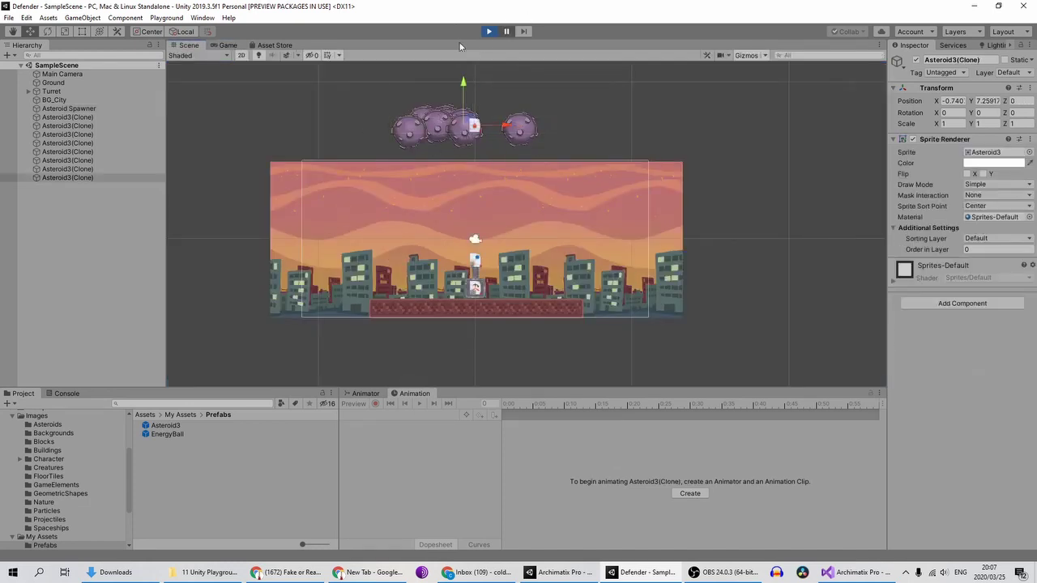
{"action": "left_click", "coordinate": [489, 32]}
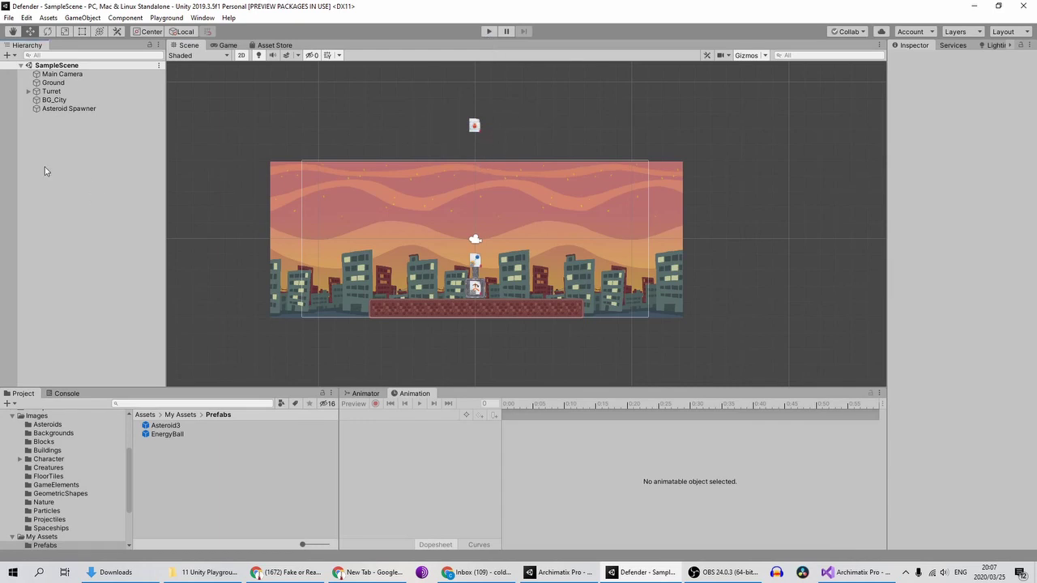
Open the Asteroid3 prefab for editing
{"action": "left_click", "coordinate": [166, 425]}
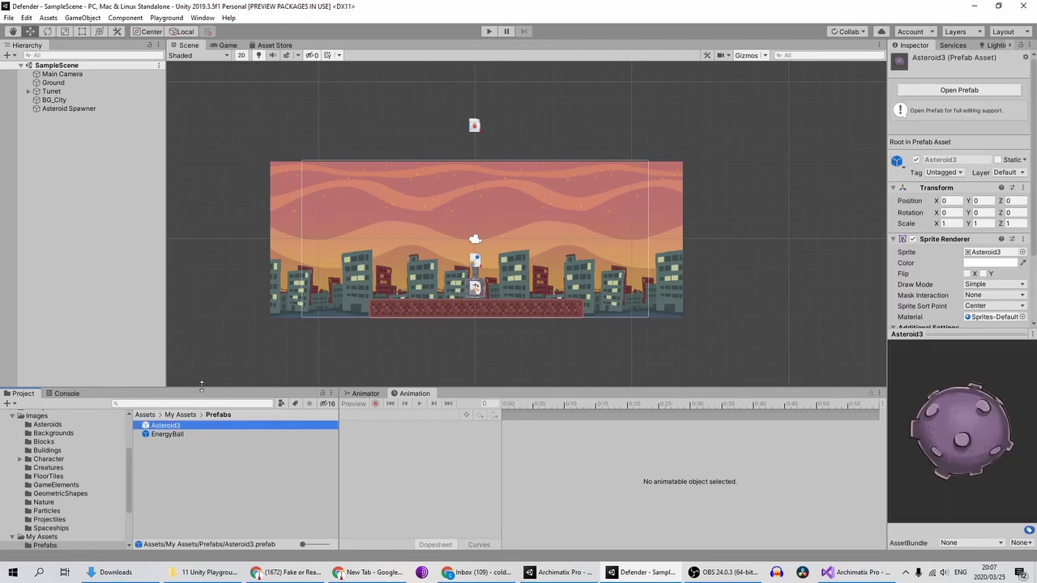
{"action": "double_click", "coordinate": [166, 425]}
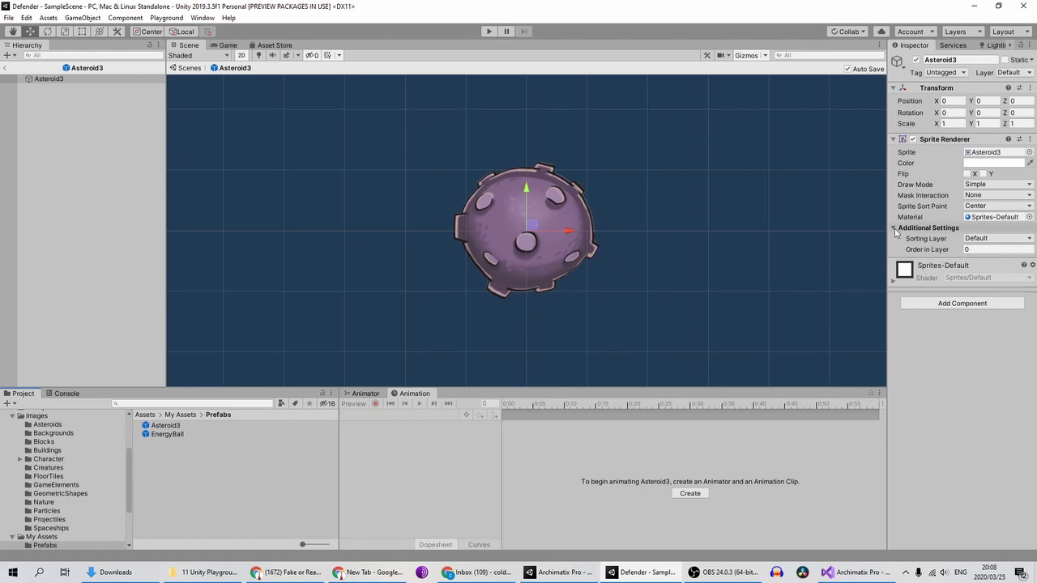
{"action": "left_click", "coordinate": [983, 250]}
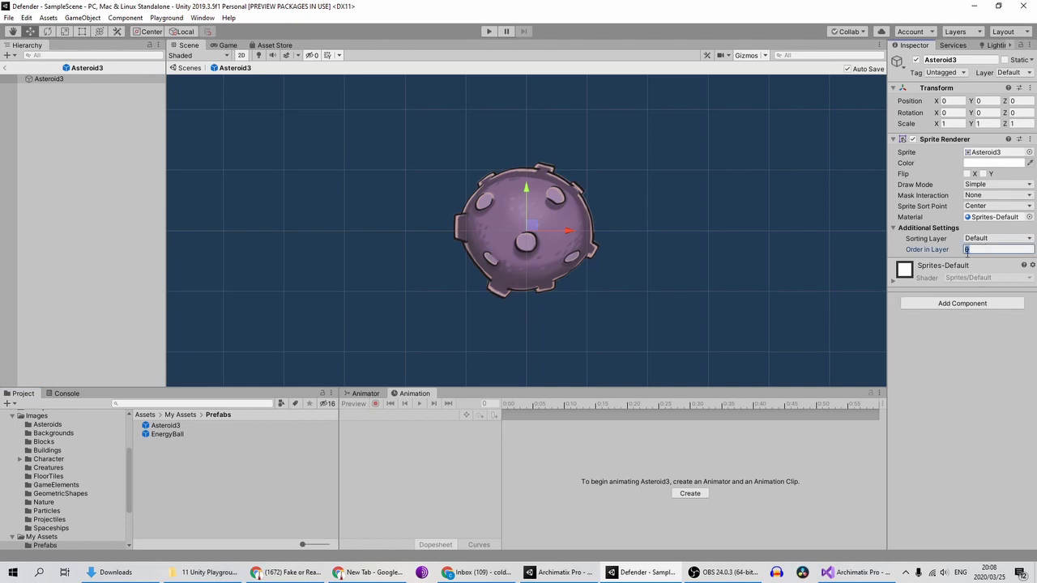
{"action": "left_click", "coordinate": [952, 349]}
Add a Rigidbody 2D with Gravity Scale 9.8 and start a test run
{"action": "left_click", "coordinate": [967, 303]}
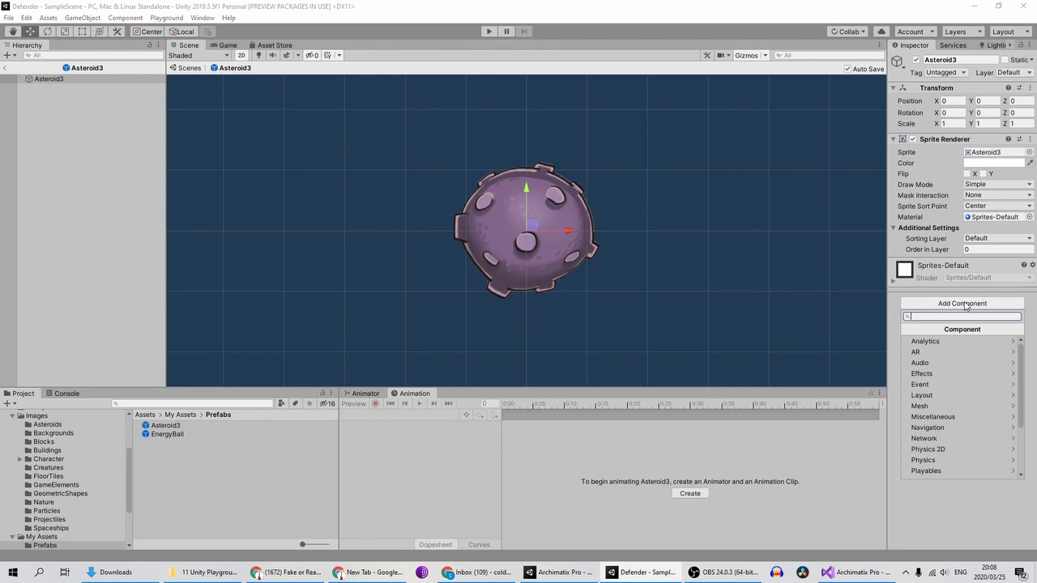
{"action": "type", "text": "rigi"}
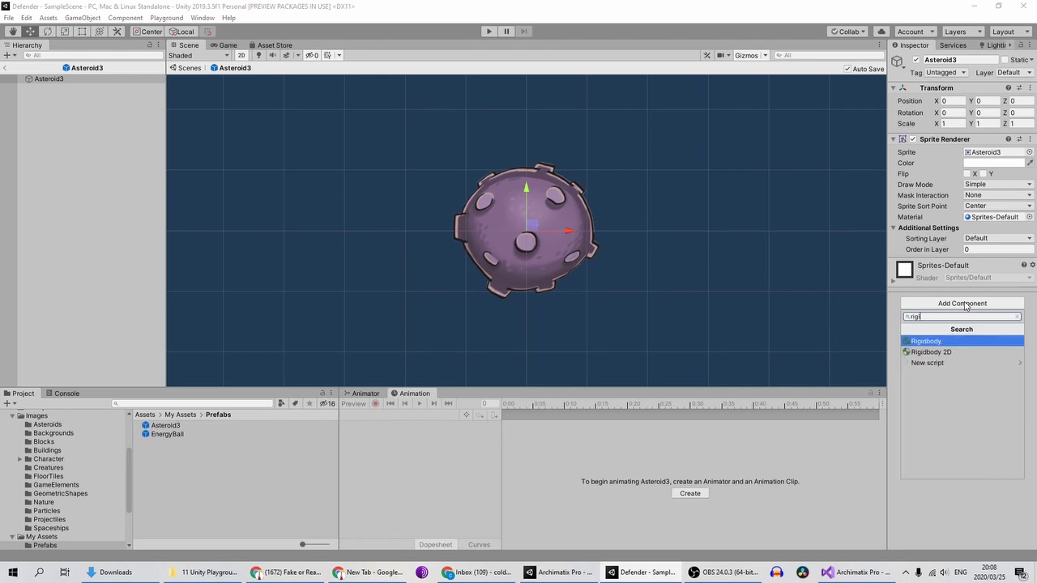
{"action": "key", "text": "Down"}
{"action": "key", "text": "Return"}
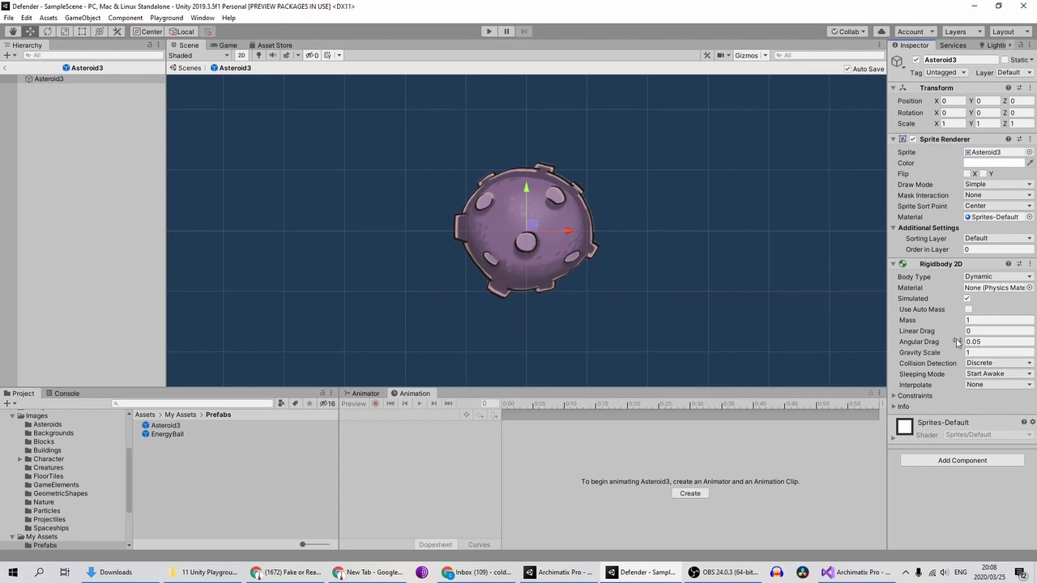
{"action": "left_click", "coordinate": [979, 353]}
{"action": "type", "text": "9.8"}
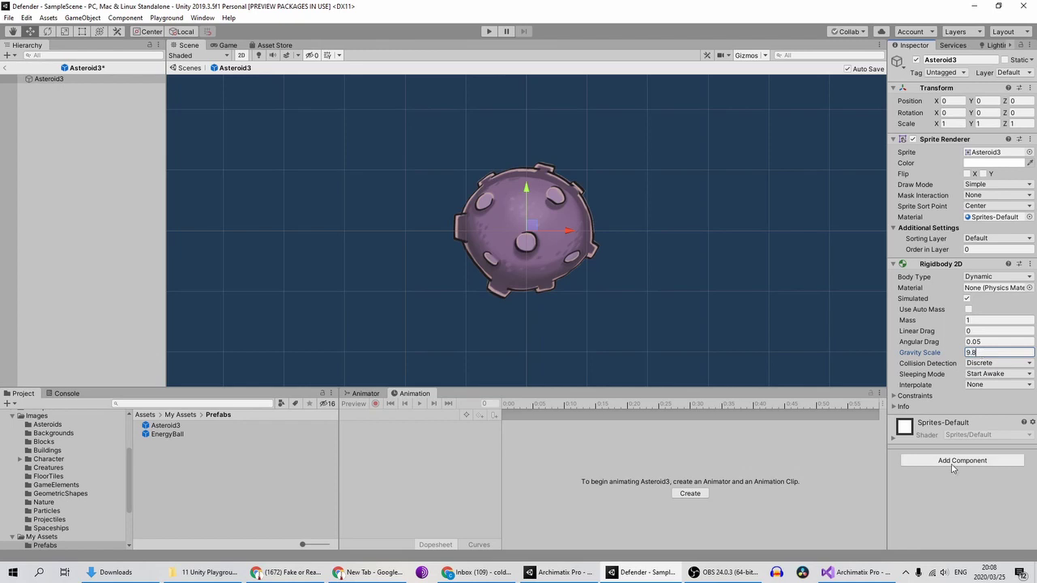
{"action": "key", "text": "Return"}
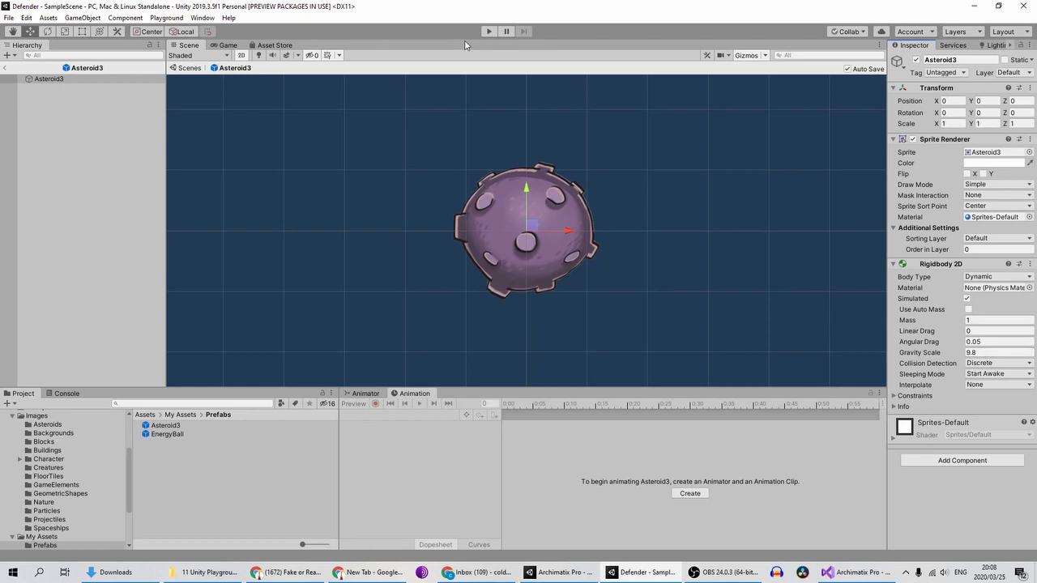
{"action": "left_click", "coordinate": [488, 30]}
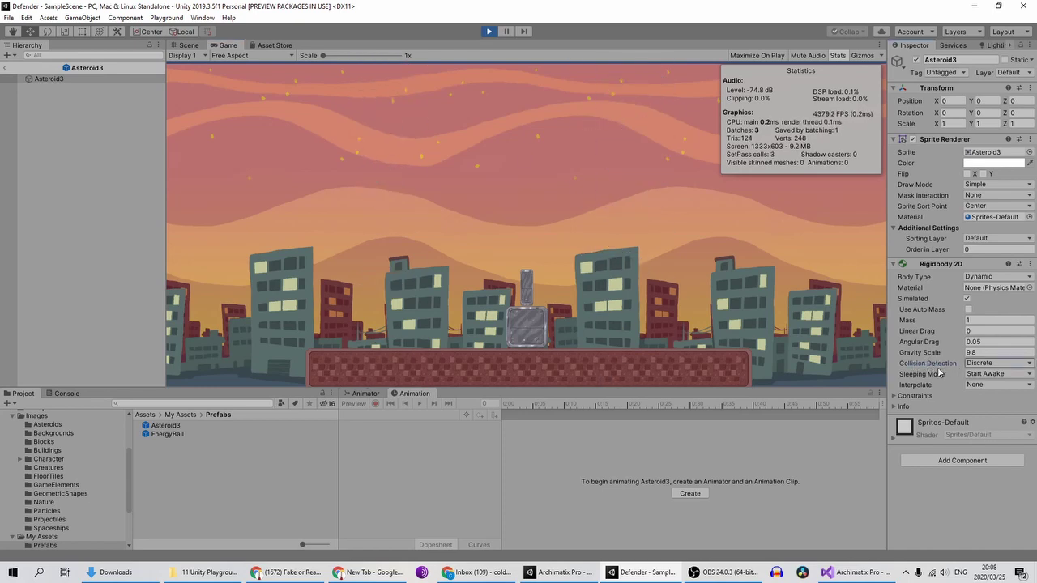
Lower the asteroid's Gravity Scale from about 0.48 down to 0.1
{"action": "left_click_drag", "start_coordinate": [937, 357], "coordinate": [779, 356]}
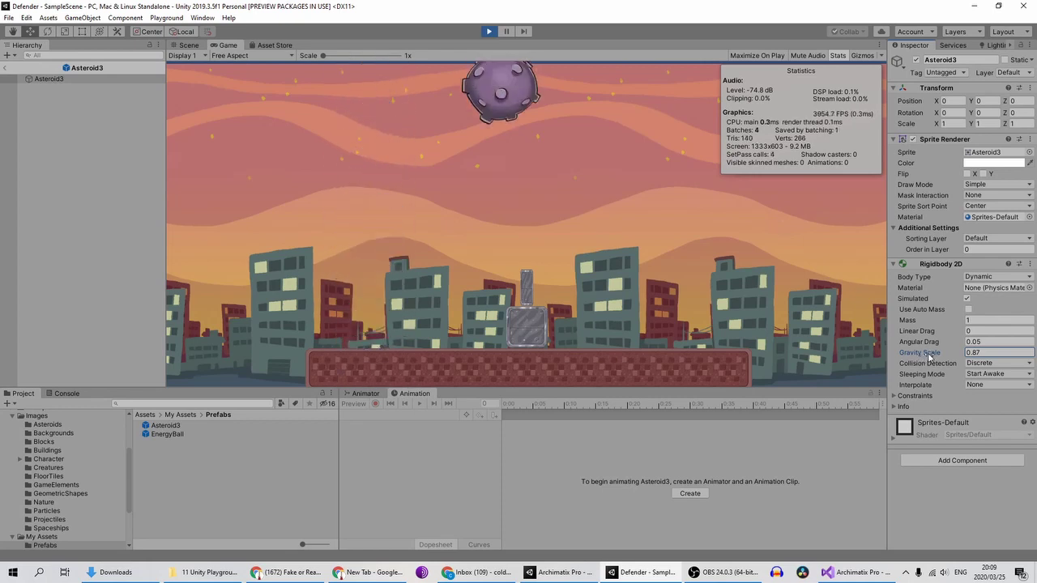
{"action": "left_click_drag", "start_coordinate": [928, 361], "coordinate": [923, 357]}
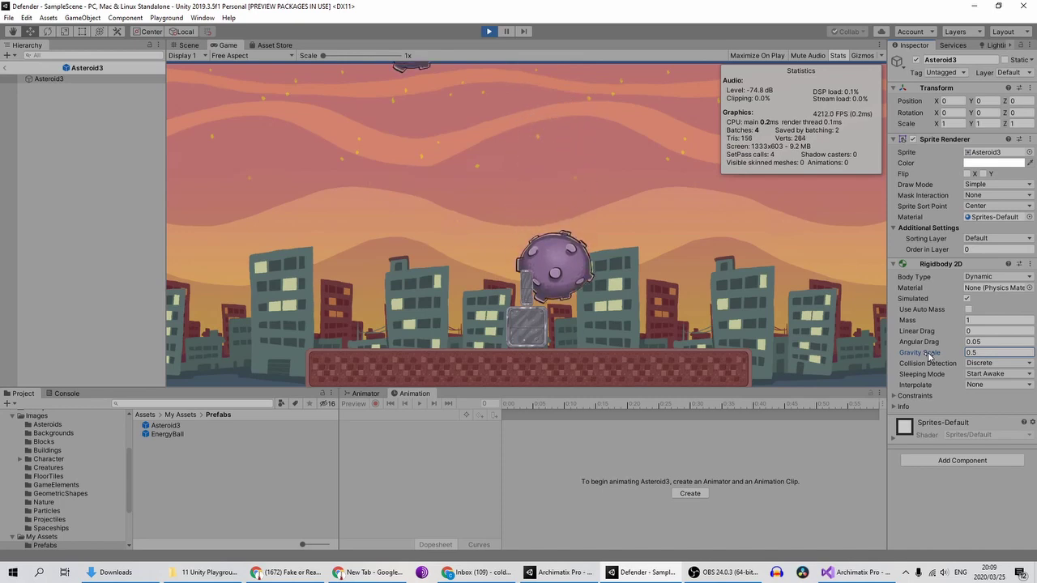
{"action": "left_click_drag", "start_coordinate": [929, 357], "coordinate": [926, 356]}
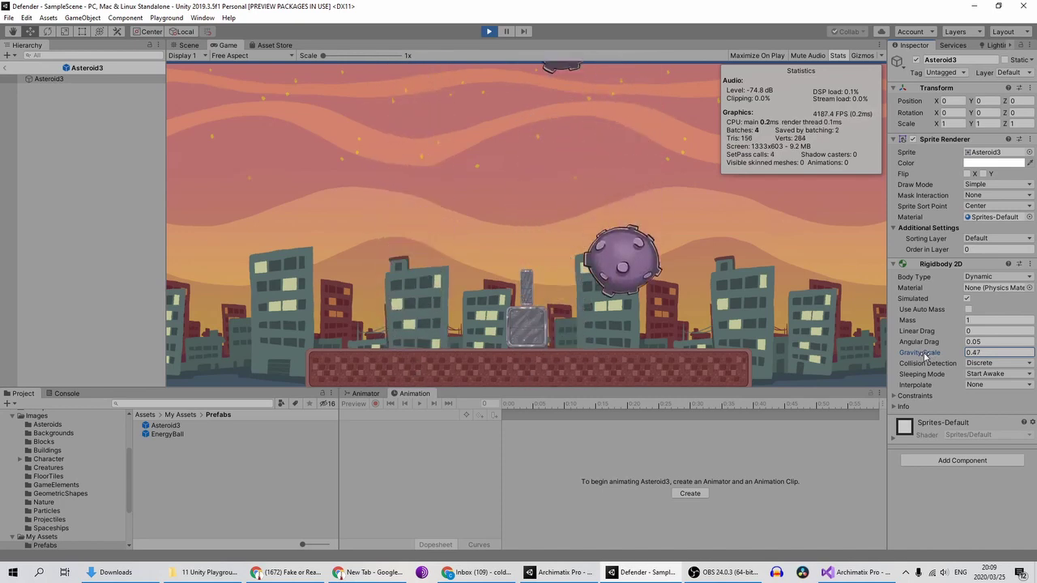
{"action": "left_click_drag", "start_coordinate": [930, 357], "coordinate": [919, 356]}
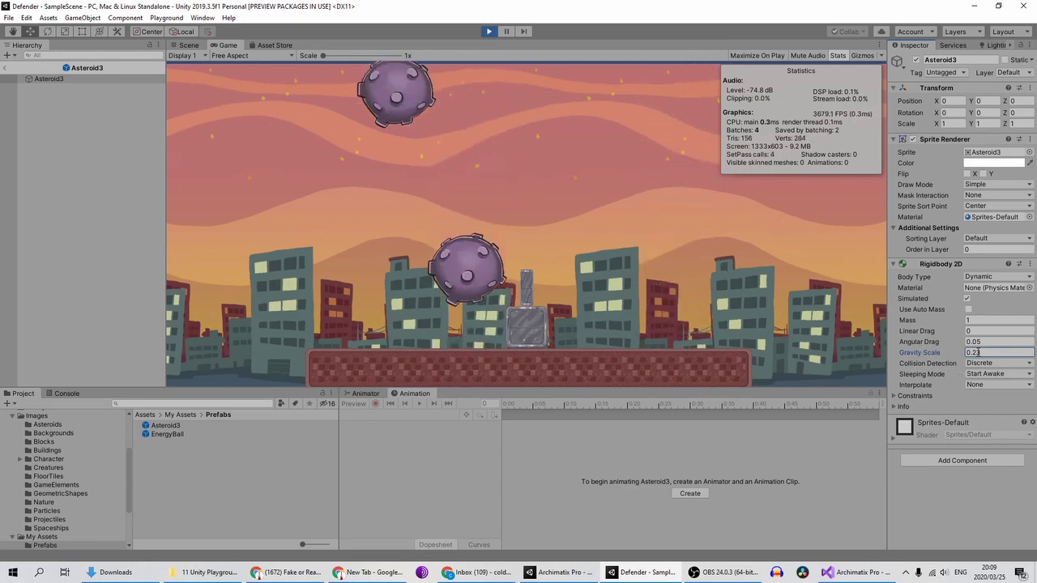
{"action": "left_click", "coordinate": [986, 352]}
{"action": "type", "text": "0.1"}
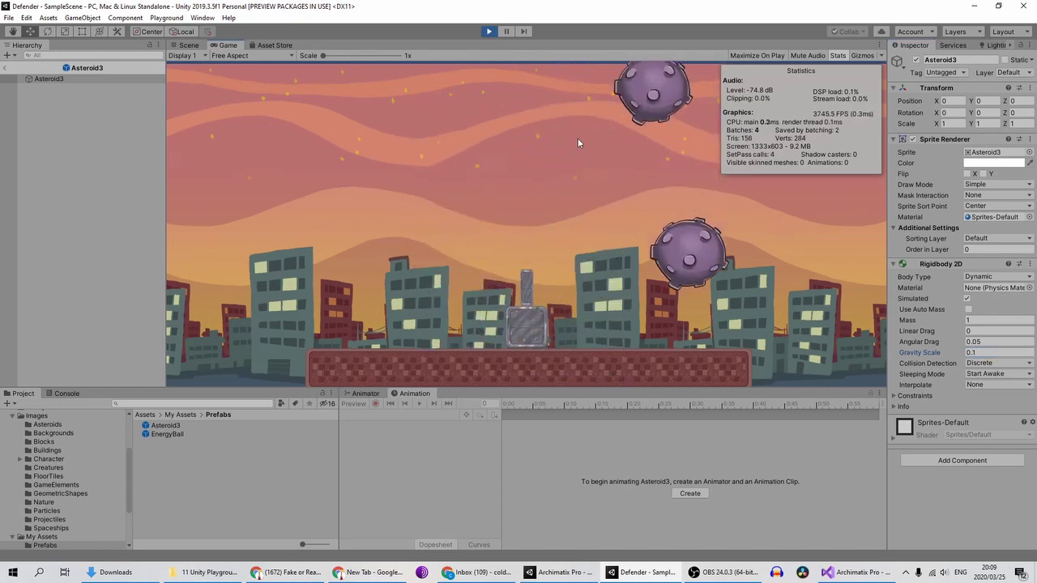
Fire the turret left and right at the falling asteroids
{"action": "left_click", "coordinate": [578, 143]}
{"action": "left_click", "coordinate": [577, 144]}
{"action": "key", "text": "Left"}
{"action": "key", "text": "space"}
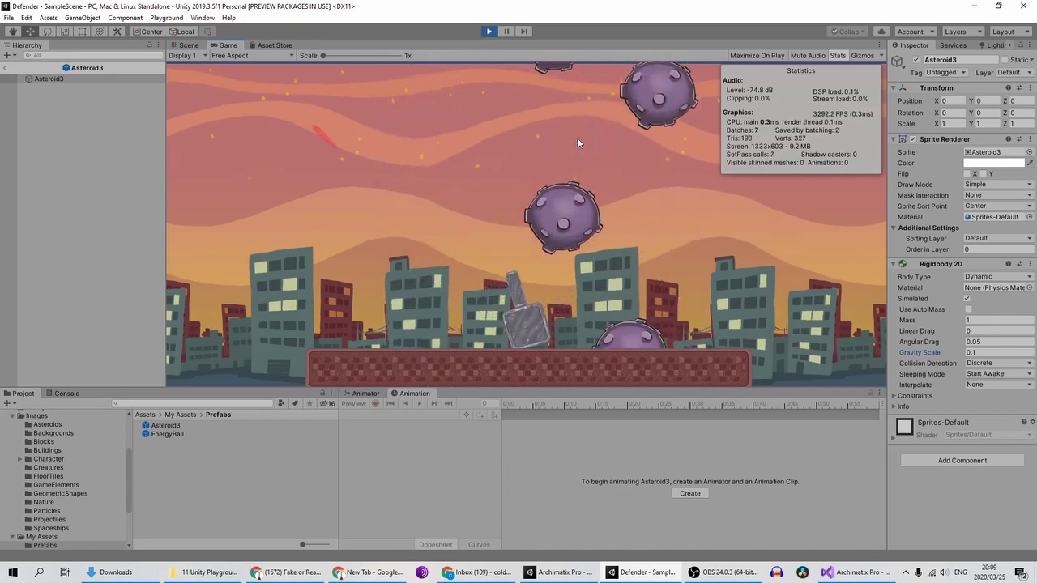
{"action": "key", "text": "Right"}
{"action": "key", "text": "space"}
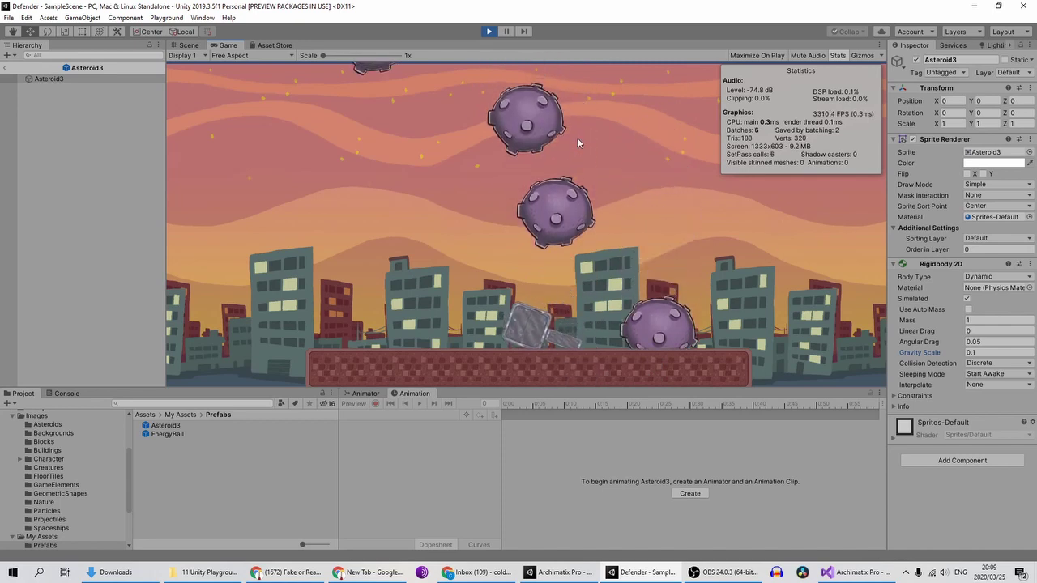
Set the Gravity Scale to 0.05
{"action": "left_click", "coordinate": [983, 352]}
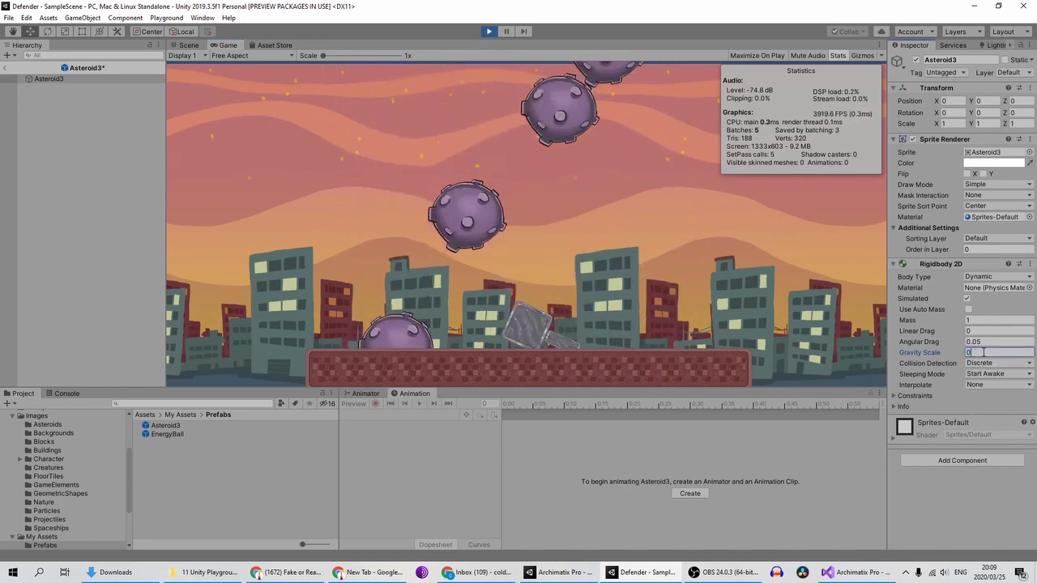
{"action": "type", "text": "05"}
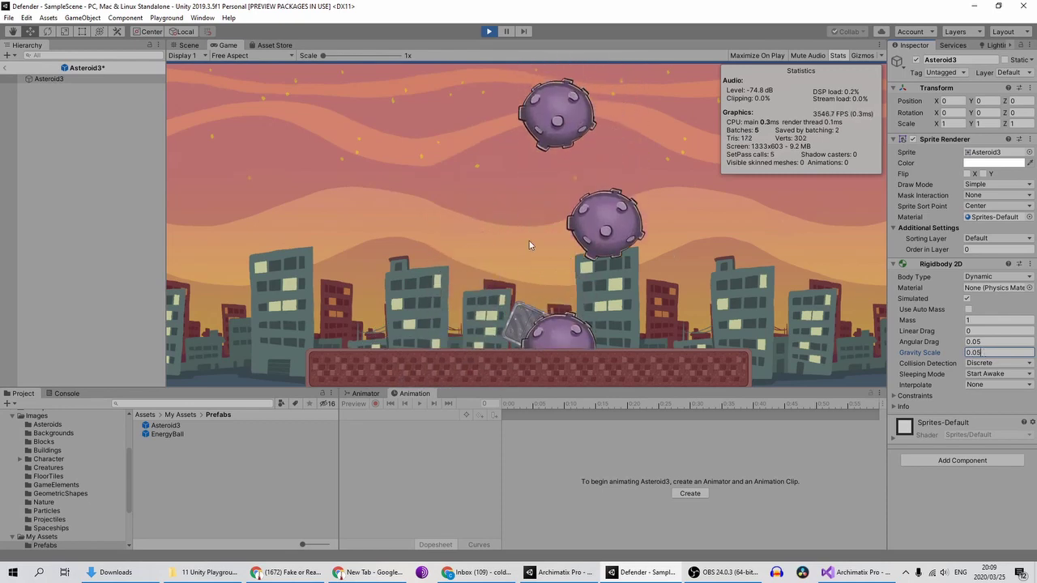
{"action": "key", "text": "Return"}
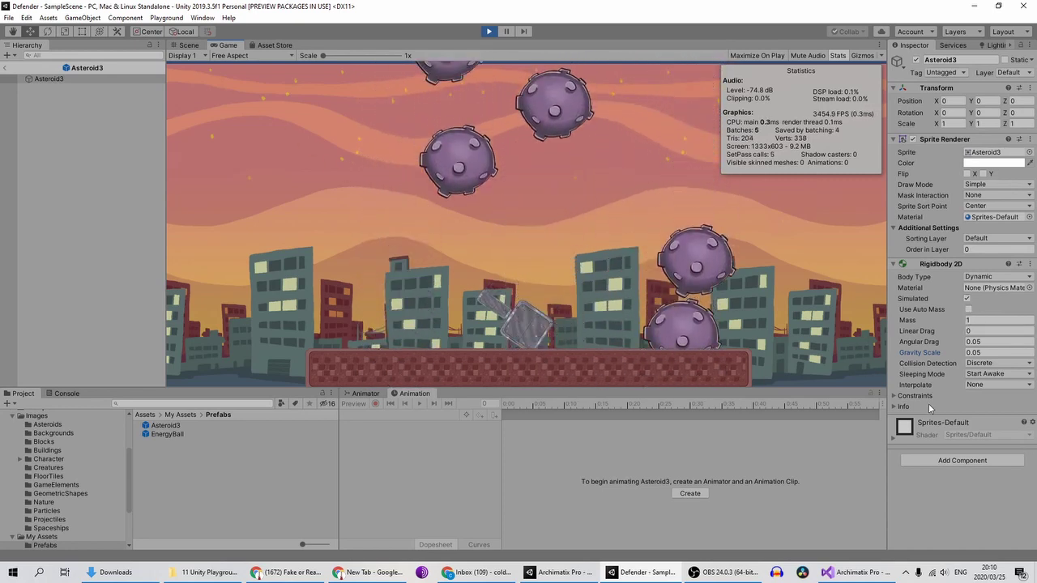
{"action": "left_click", "coordinate": [106, 114]}
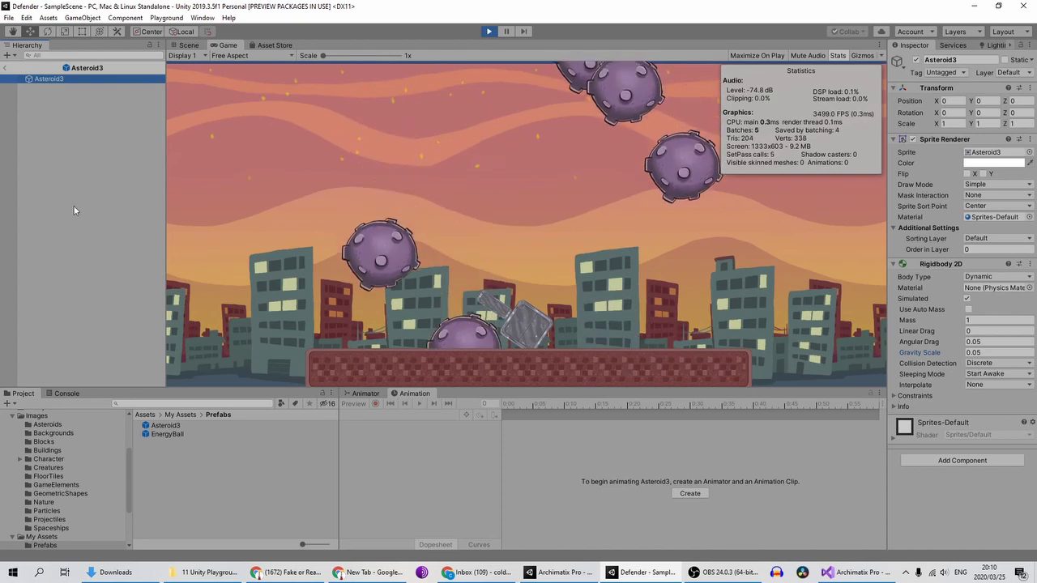
Return from prefab editing to the main scene and stop the game
{"action": "left_click", "coordinate": [5, 67]}
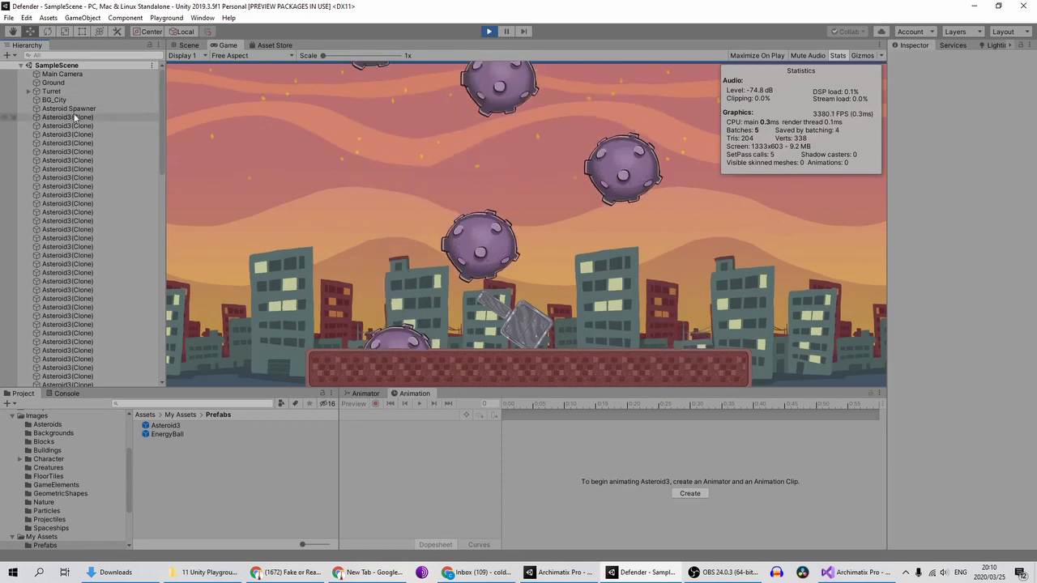
{"action": "scroll", "coordinate": [93, 116], "scroll_direction": "down", "scroll_amount": 5}
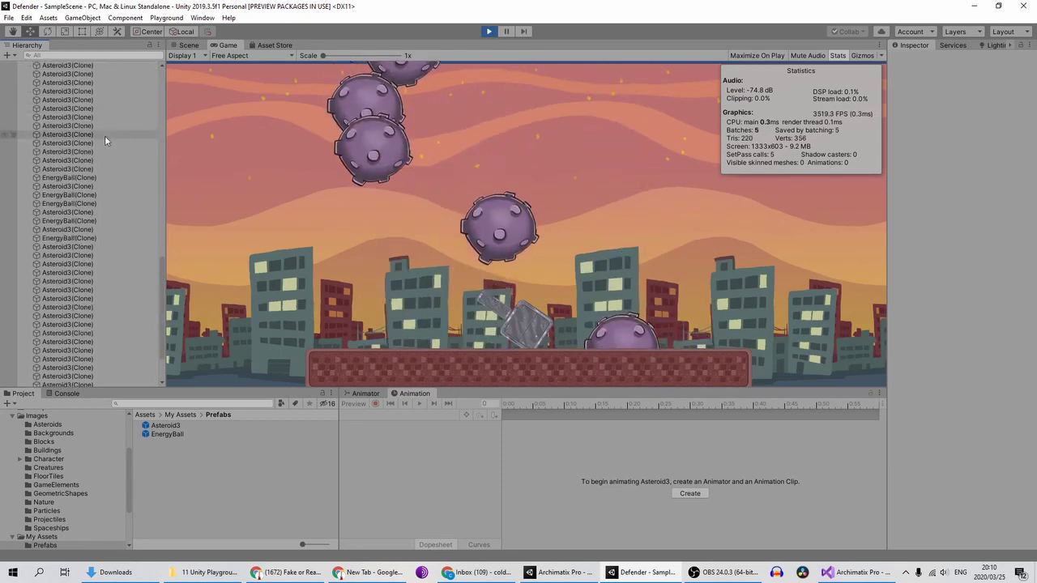
{"action": "scroll", "coordinate": [104, 138], "scroll_direction": "up", "scroll_amount": 5}
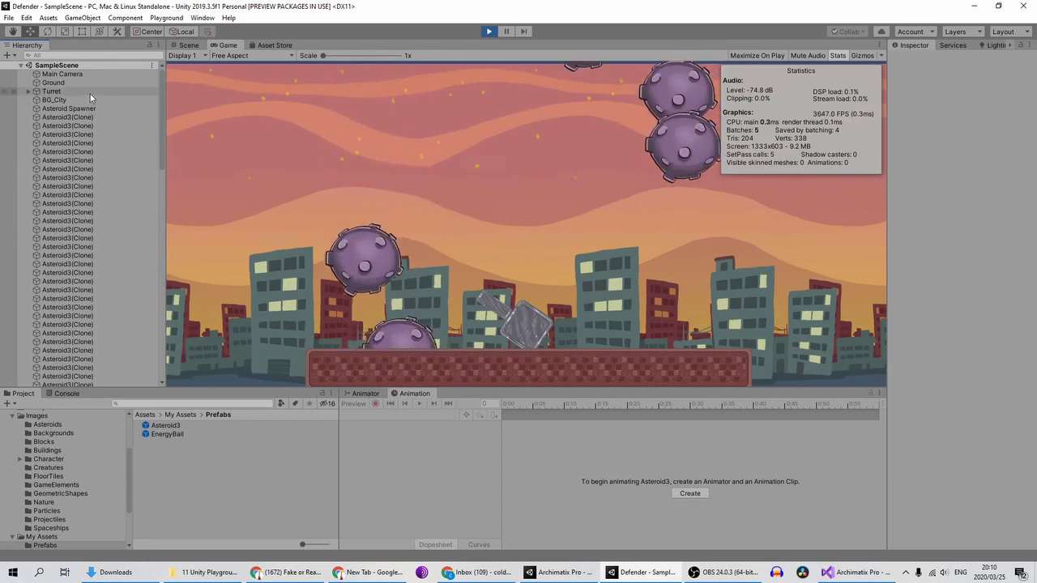
{"action": "left_click", "coordinate": [488, 31]}
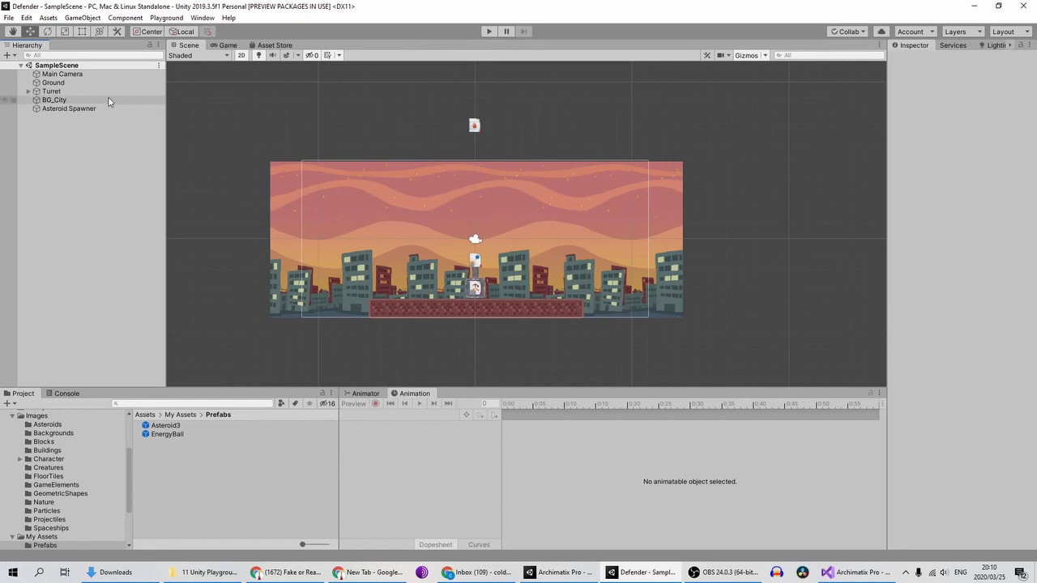
Reopen Asteroid3, check Gravity Scale 0.05, and run then stop a test
{"action": "double_click", "coordinate": [165, 425]}
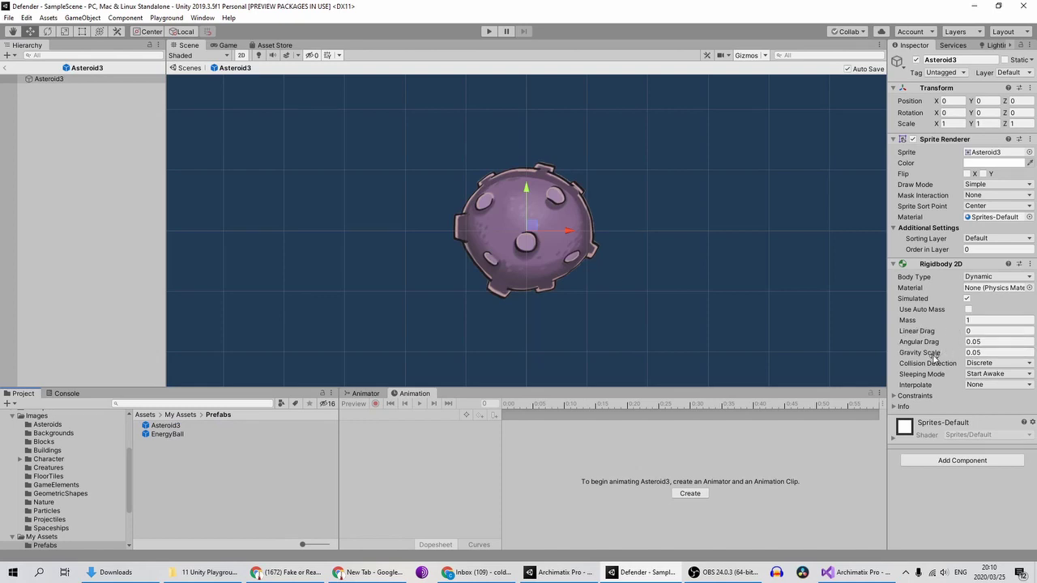
{"action": "left_click", "coordinate": [987, 352]}
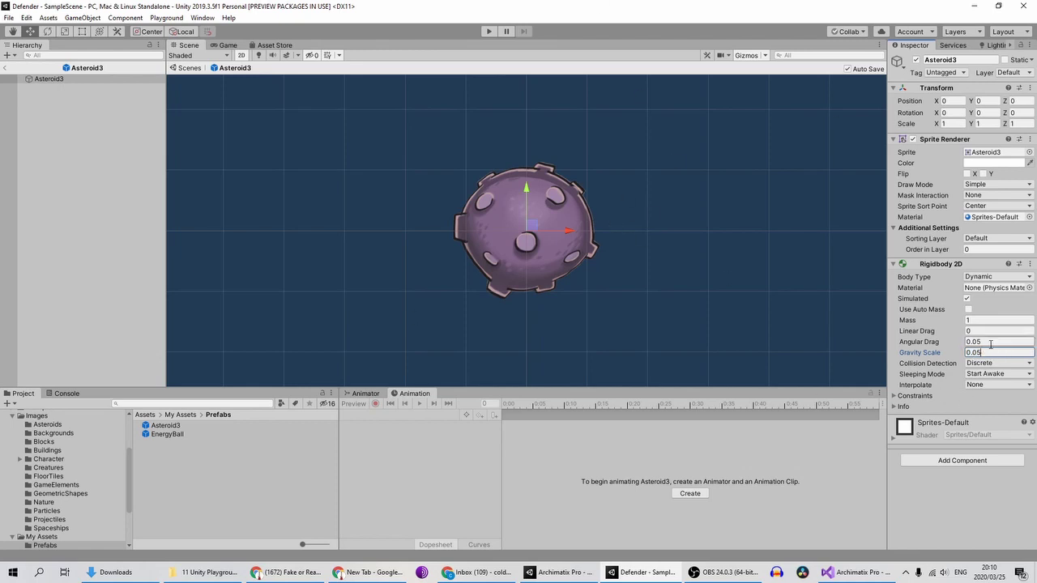
{"action": "left_click", "coordinate": [489, 31]}
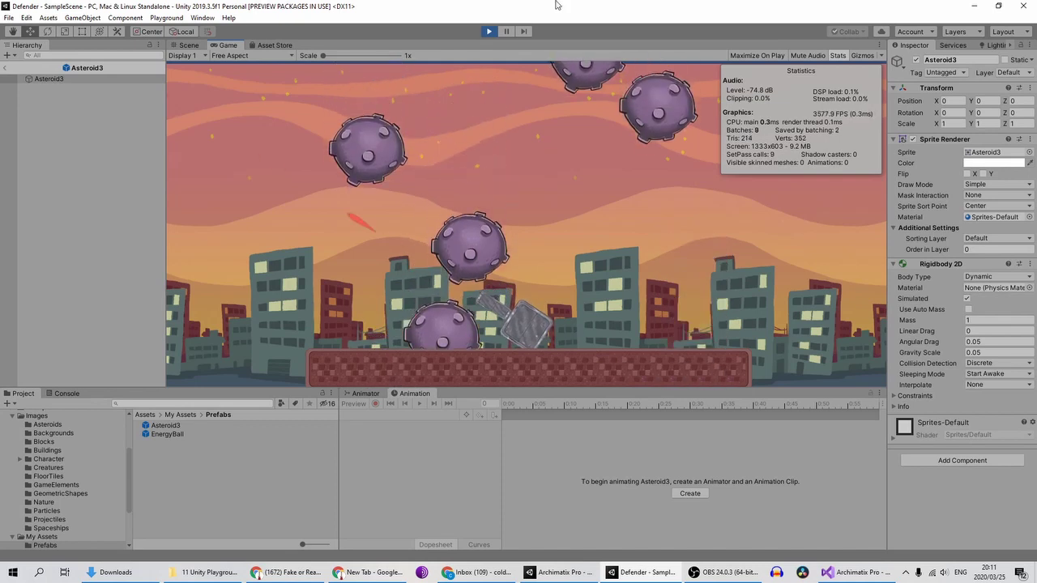
{"action": "key", "text": "ctrl+p"}
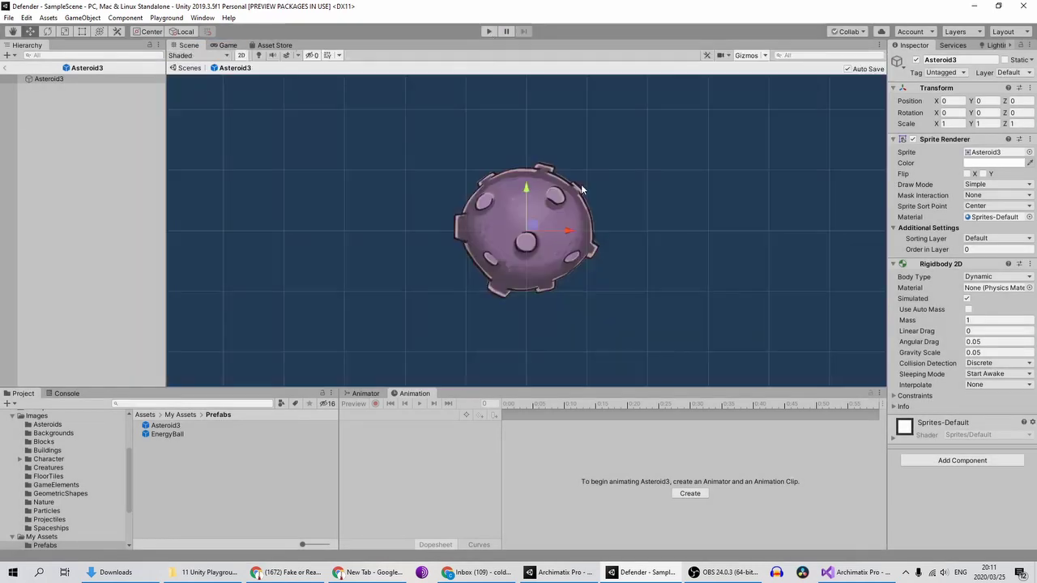
Scale the asteroid down to 0.347 with the Rect tool and play-test the smaller asteroids
{"action": "left_click", "coordinate": [166, 426]}
{"action": "left_click", "coordinate": [524, 228]}
{"action": "key", "text": "t"}
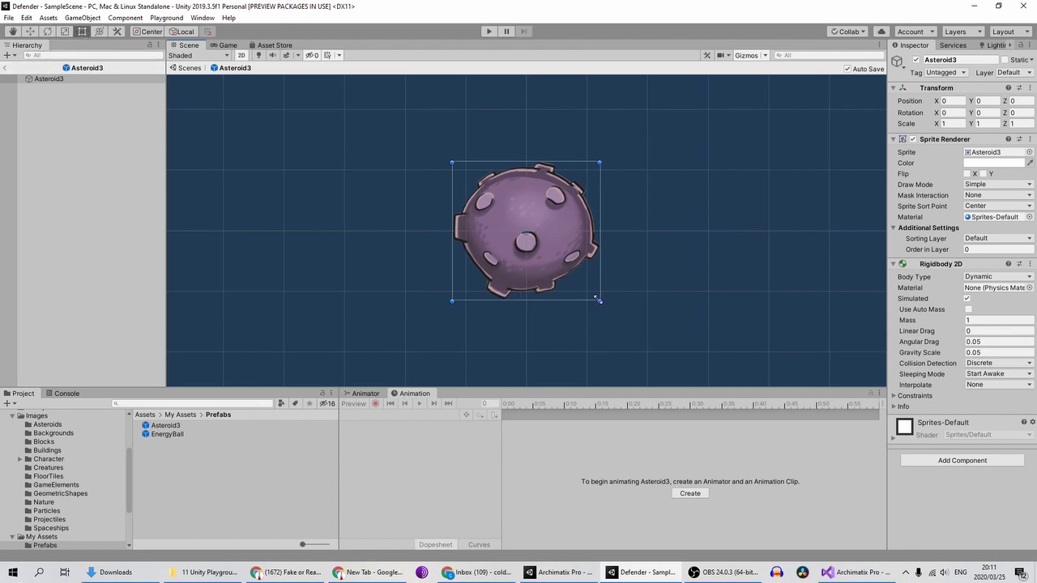
{"action": "left_click_drag", "start_coordinate": [600, 302], "coordinate": [508, 208]}
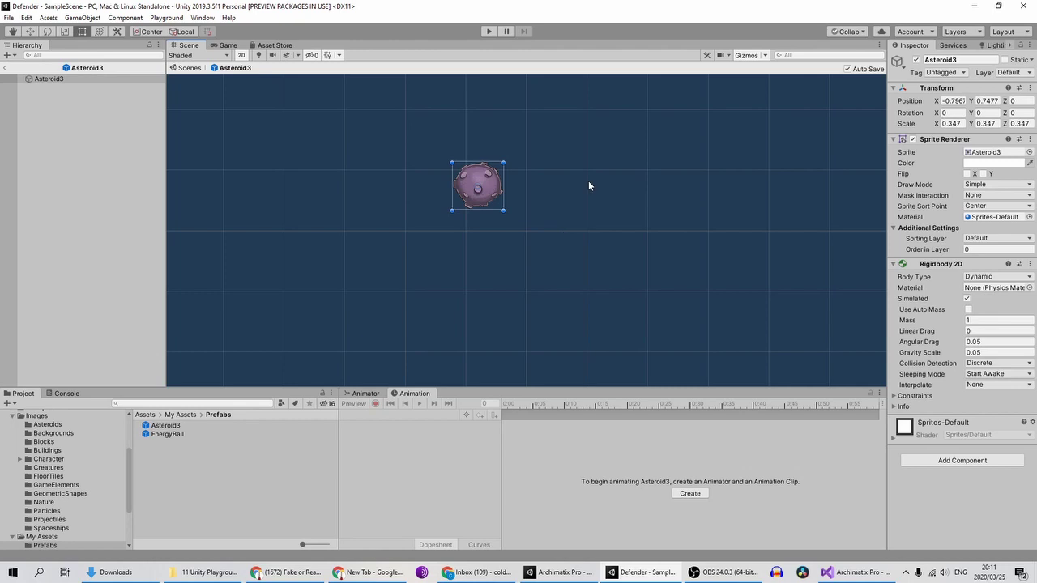
{"action": "left_click", "coordinate": [486, 31]}
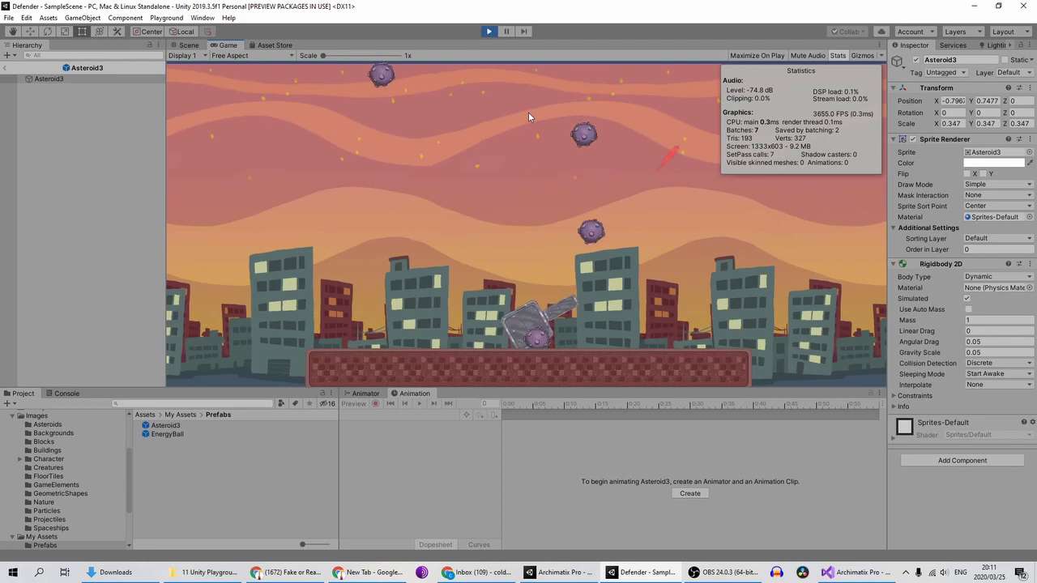
{"action": "left_click", "coordinate": [489, 32]}
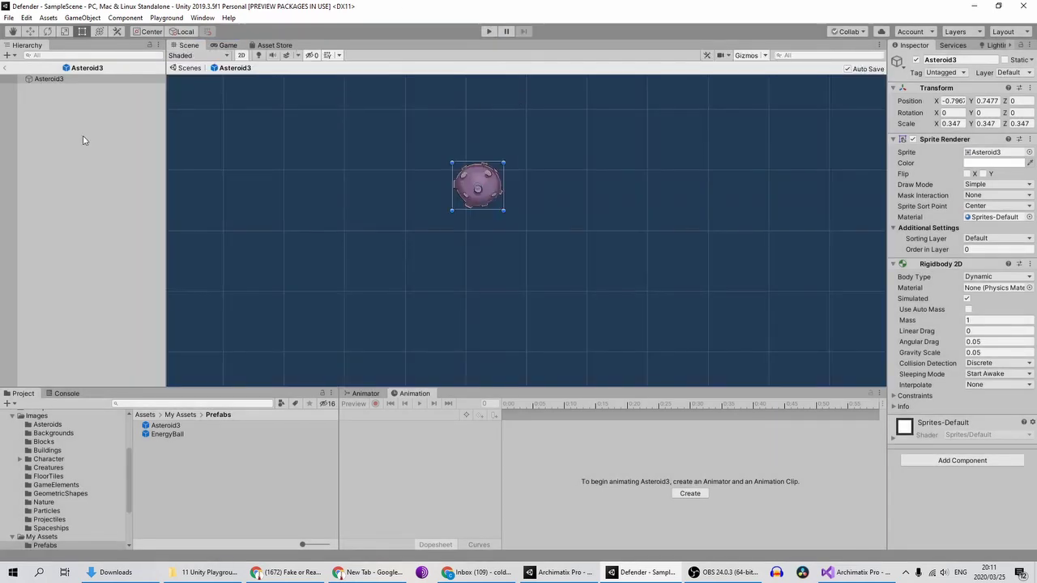
Back in SampleScene, set the Asteroid Spawner's Spawn Interval to 2
{"action": "left_click", "coordinate": [181, 345]}
{"action": "left_click", "coordinate": [5, 68]}
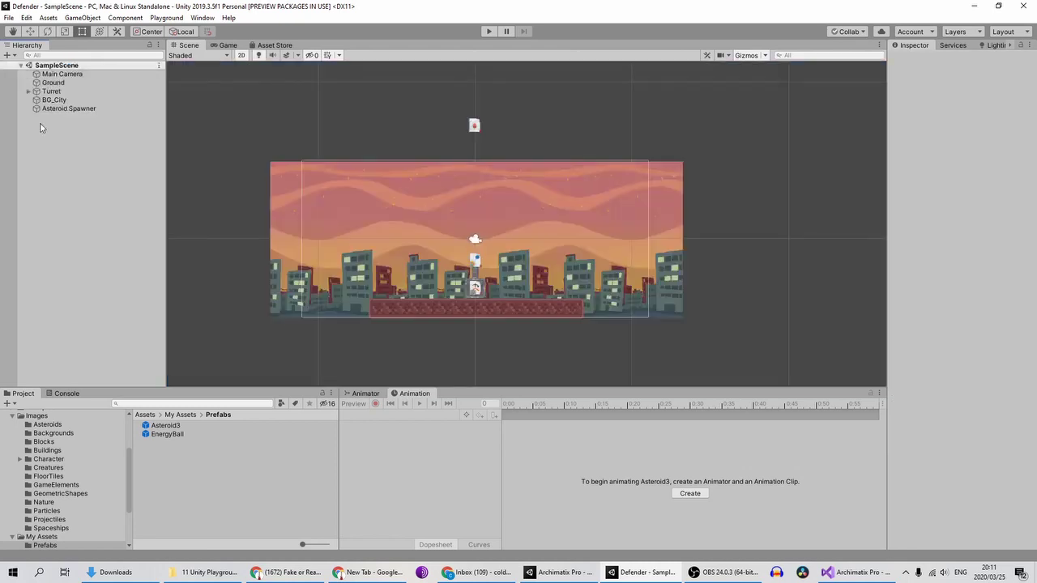
{"action": "left_click", "coordinate": [57, 109]}
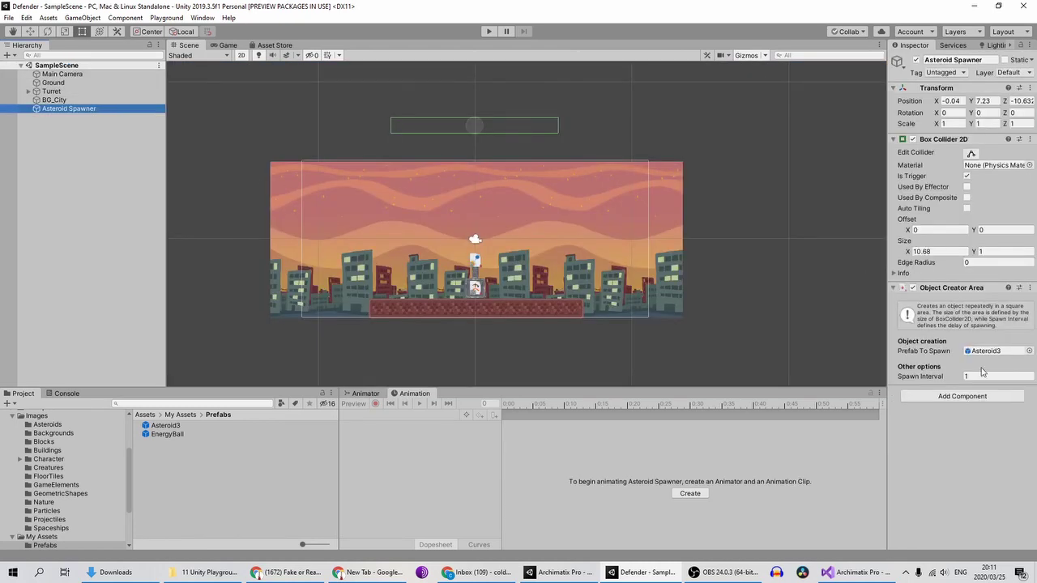
{"action": "left_click", "coordinate": [983, 374]}
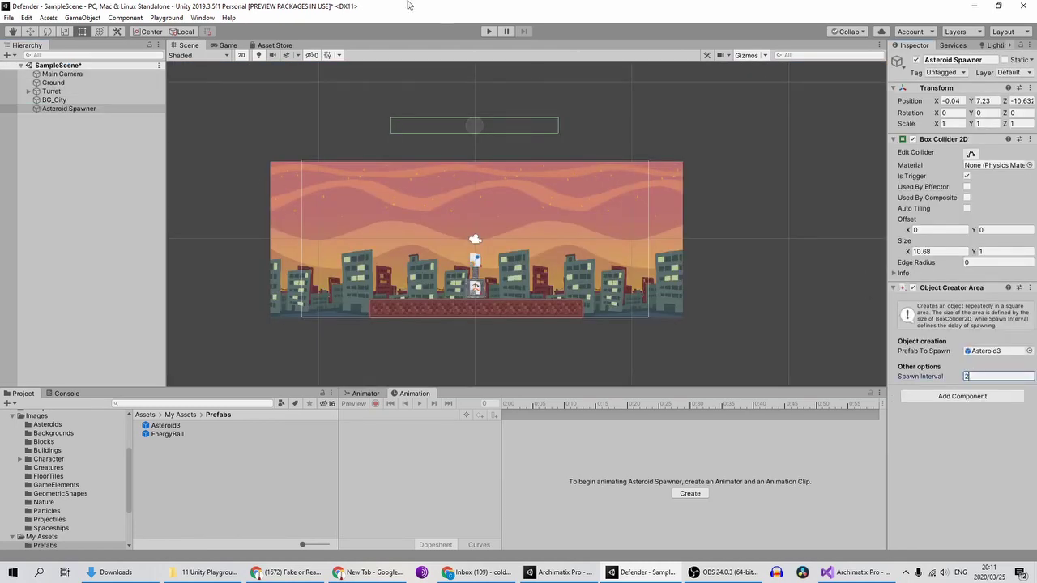
Play-test by rotating the turret left and right and firing, then stop
{"action": "left_click", "coordinate": [487, 33]}
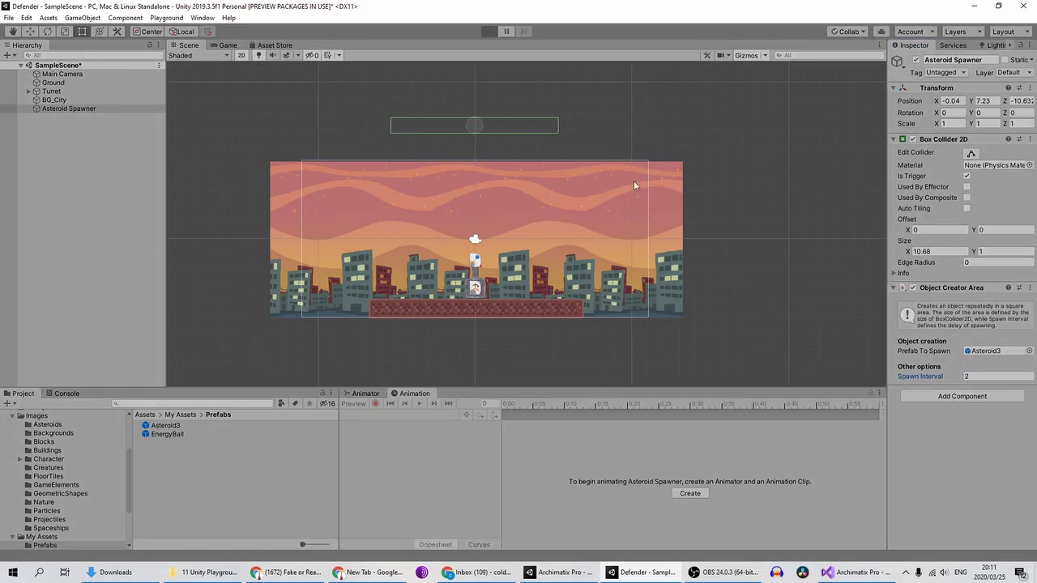
{"action": "key", "text": "Left"}
{"action": "key", "text": "space"}
{"action": "key", "text": "Right"}
{"action": "key", "text": "space"}
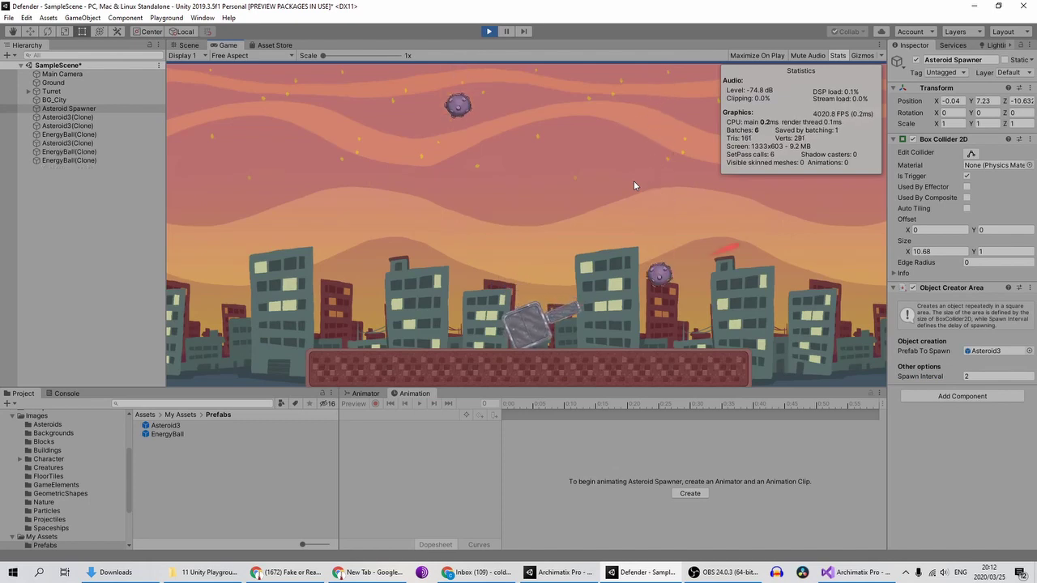
{"action": "key", "text": "Left"}
{"action": "key", "text": "space"}
{"action": "key", "text": "space"}
{"action": "key", "text": "Right"}
{"action": "key", "text": "space"}
{"action": "key", "text": "space"}
{"action": "key", "text": "Right"}
{"action": "key", "text": "space"}
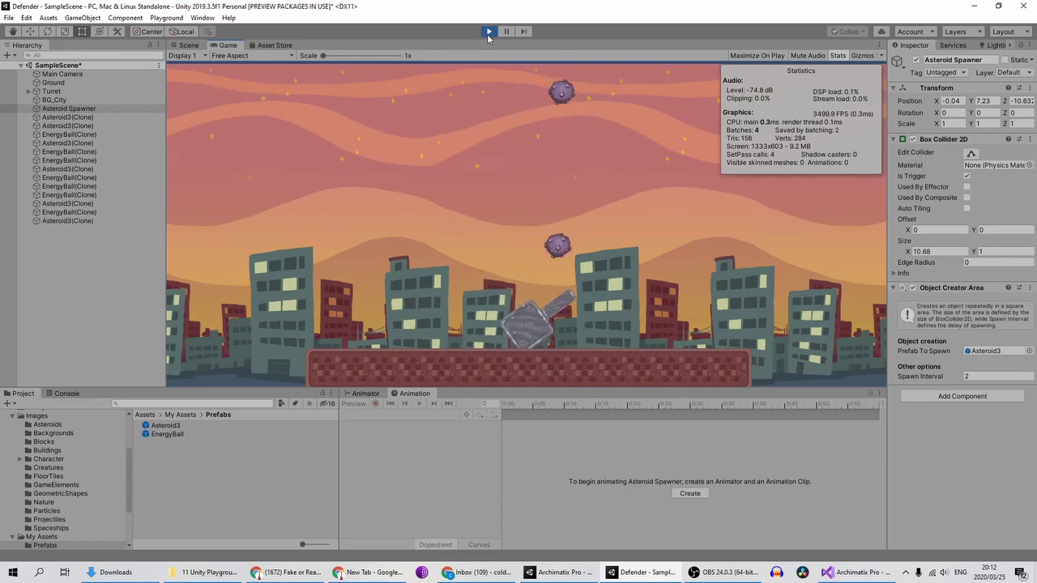
{"action": "left_click", "coordinate": [490, 31]}
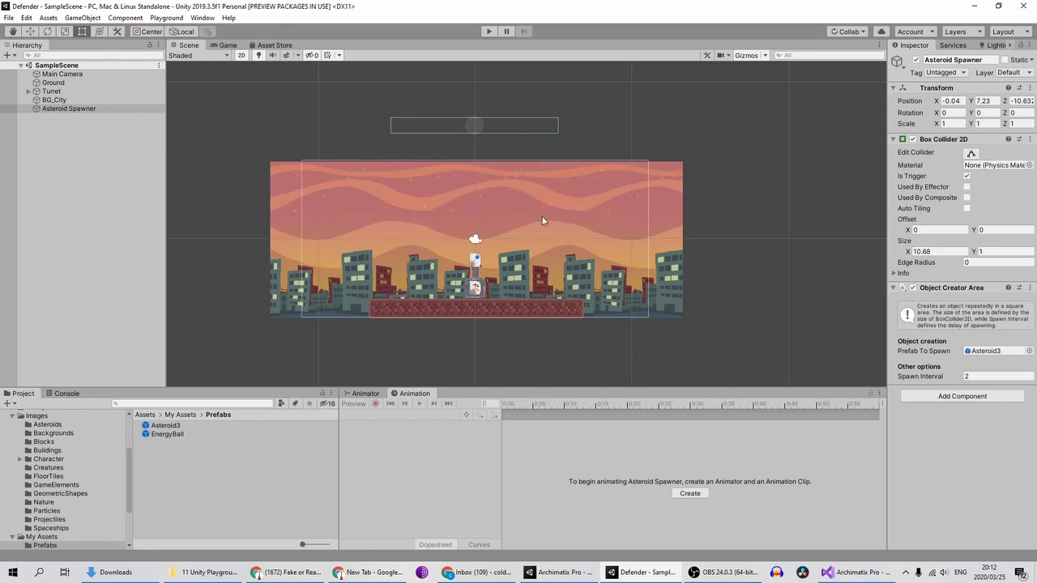
{"action": "left_click", "coordinate": [134, 208]}
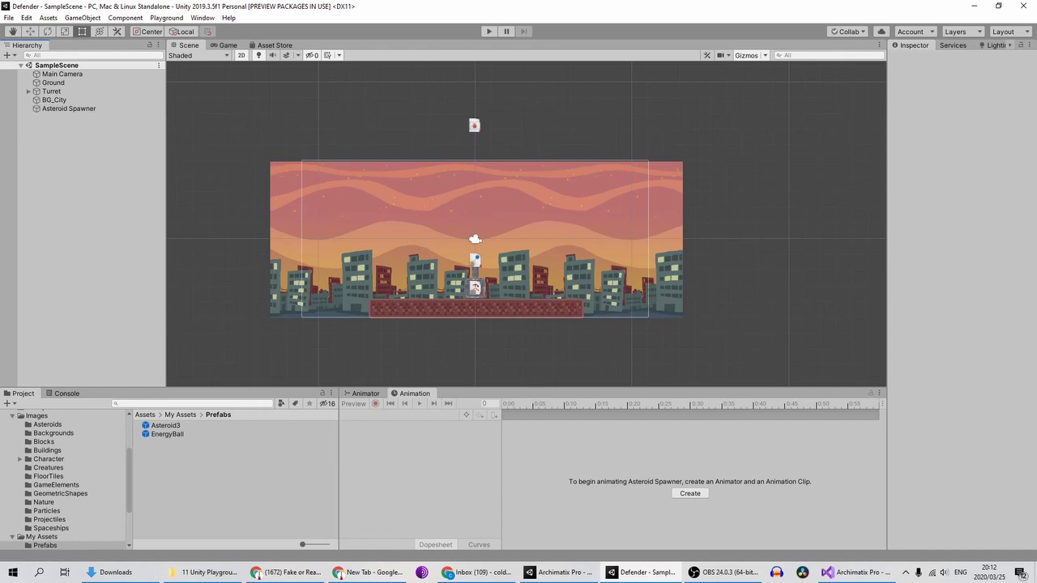
Reopen the Asteroid3 prefab from My Assets > Prefabs and widen the Inspector panel
{"action": "scroll", "coordinate": [392, 195], "scroll_direction": "up", "scroll_amount": 2}
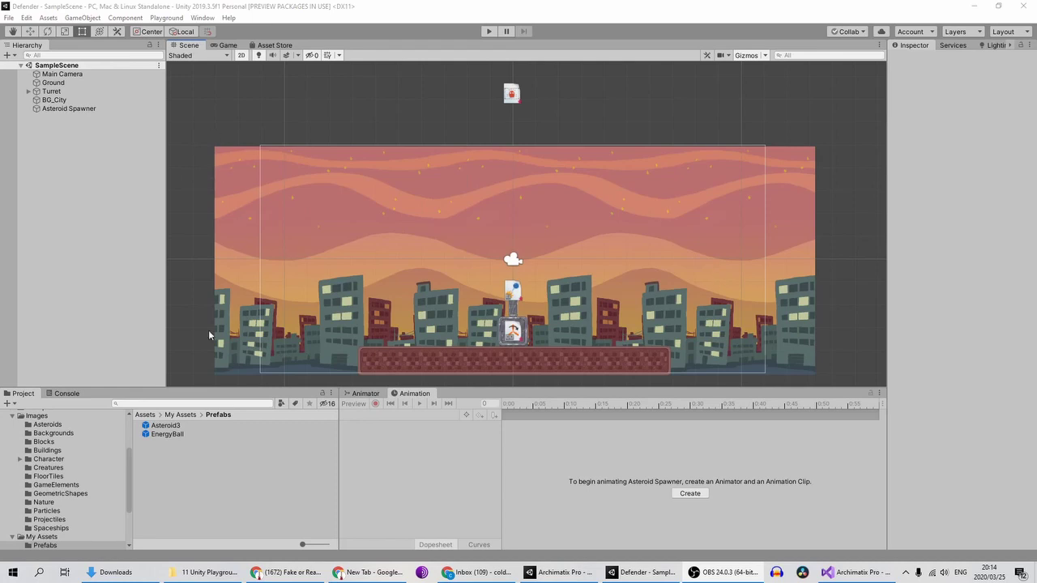
{"action": "double_click", "coordinate": [185, 426]}
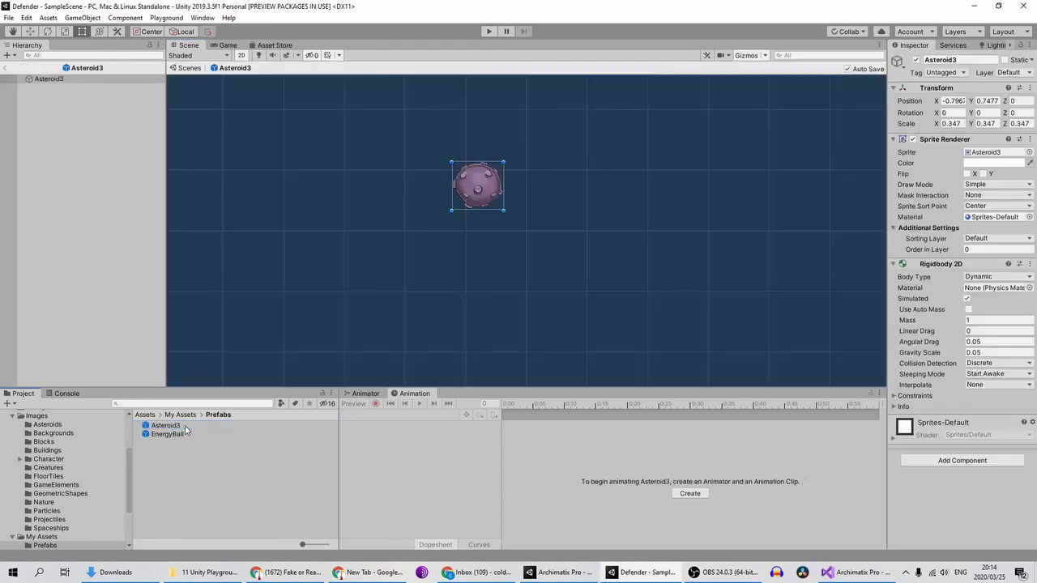
{"action": "scroll", "coordinate": [101, 486], "scroll_direction": "up", "scroll_amount": 5}
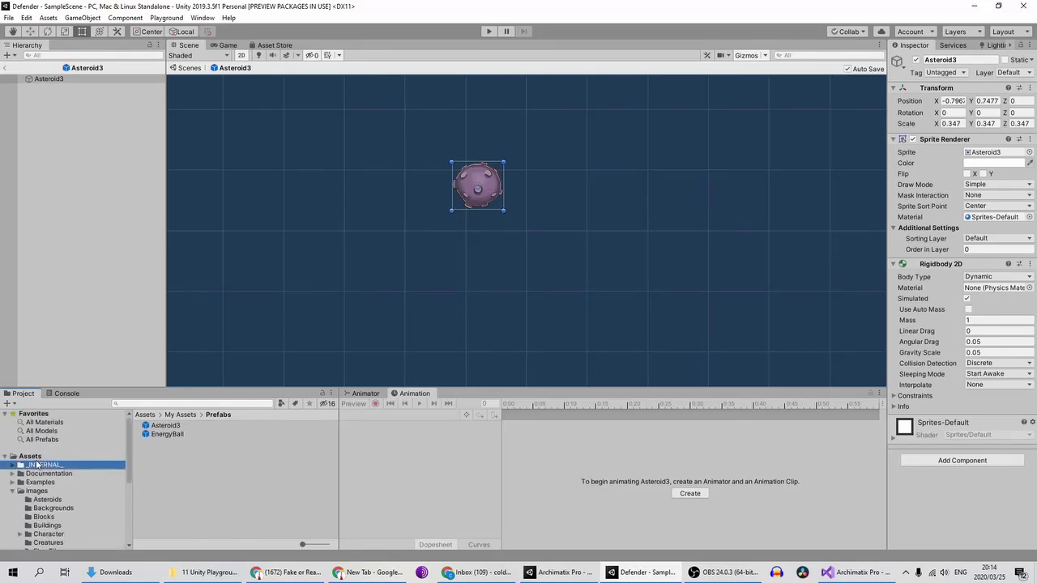
{"action": "left_click", "coordinate": [32, 457]}
{"action": "scroll", "coordinate": [57, 461], "scroll_direction": "down", "scroll_amount": 4}
{"action": "scroll", "coordinate": [87, 501], "scroll_direction": "down", "scroll_amount": 2}
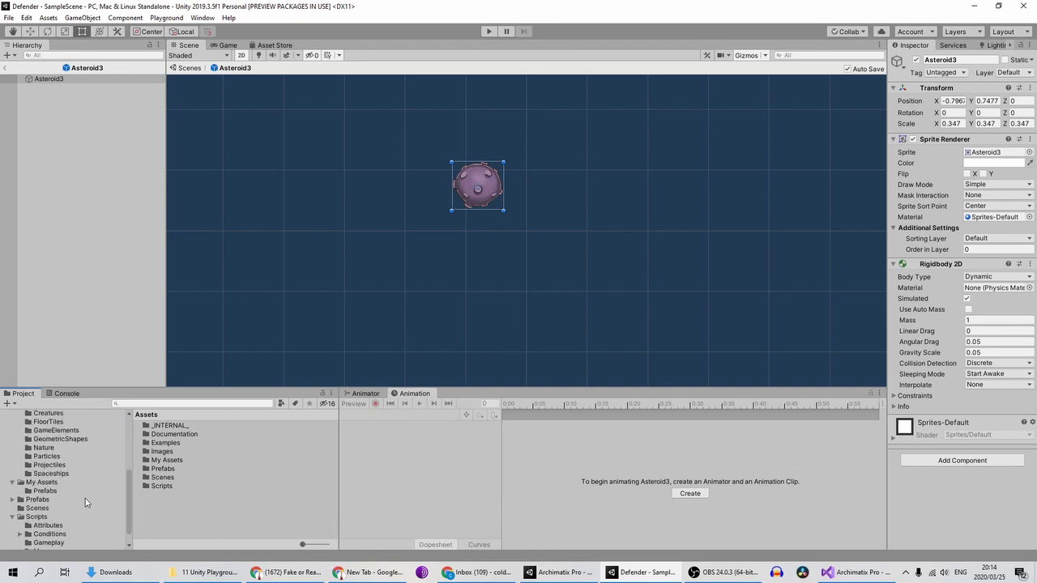
{"action": "left_click", "coordinate": [58, 491]}
{"action": "left_click", "coordinate": [211, 441]}
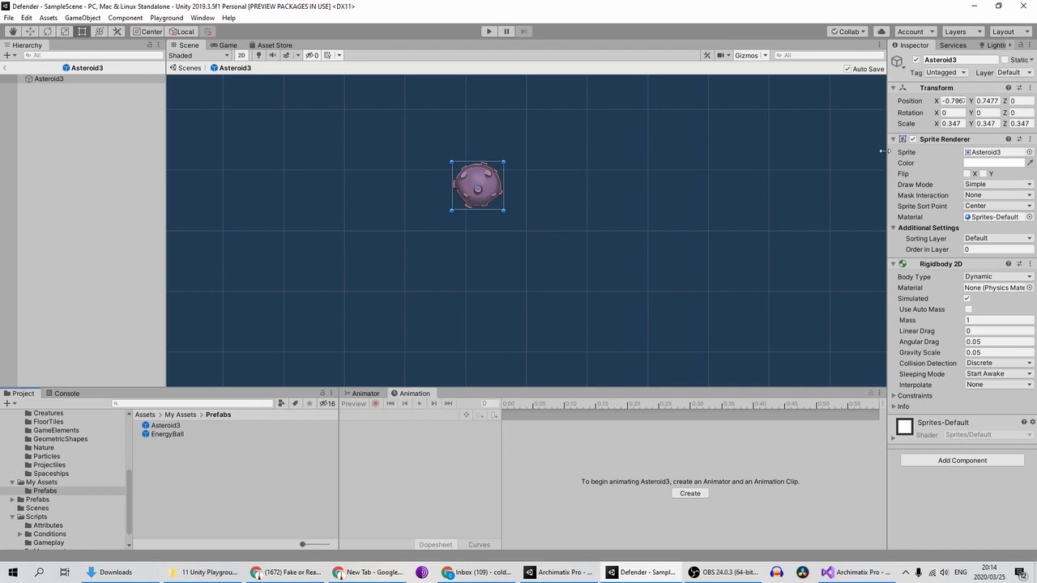
{"action": "left_click_drag", "start_coordinate": [888, 151], "coordinate": [760, 146]}
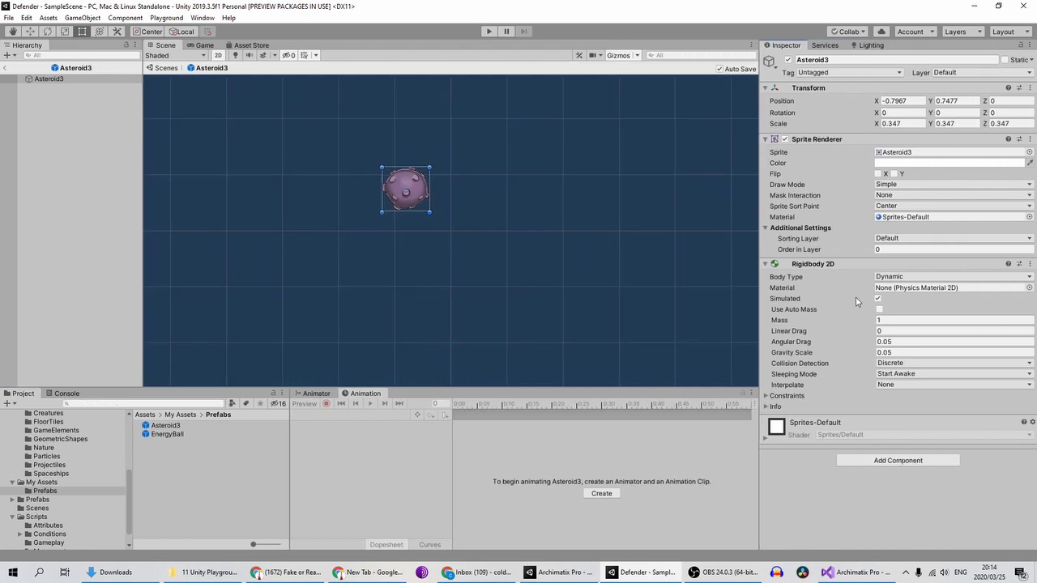
Add a Destroy For Points component to Asteroid3, accepting a Circle Collider 2D
{"action": "left_click", "coordinate": [898, 460]}
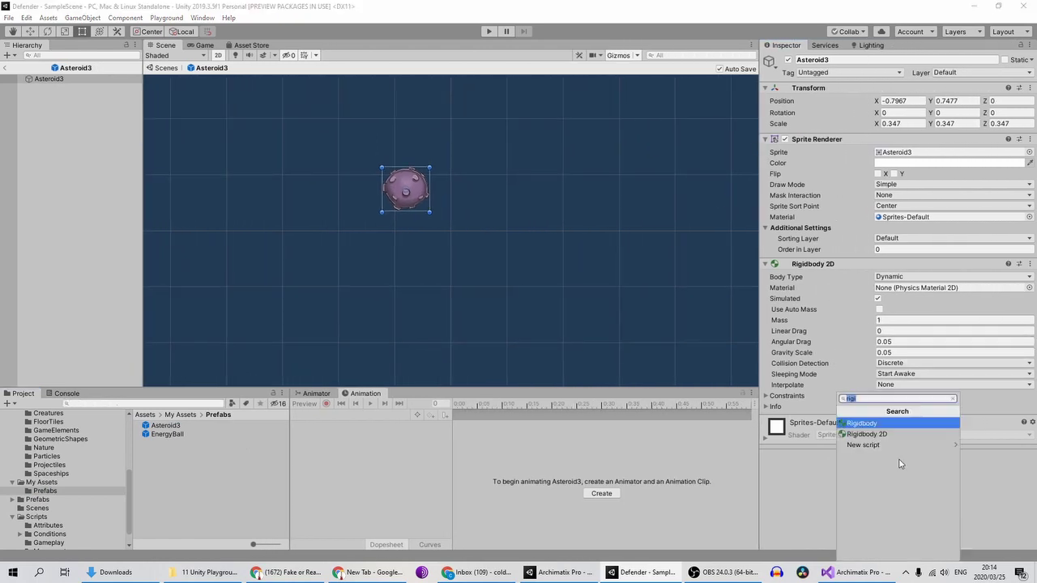
{"action": "type", "text": "destro"}
{"action": "key", "text": "Down"}
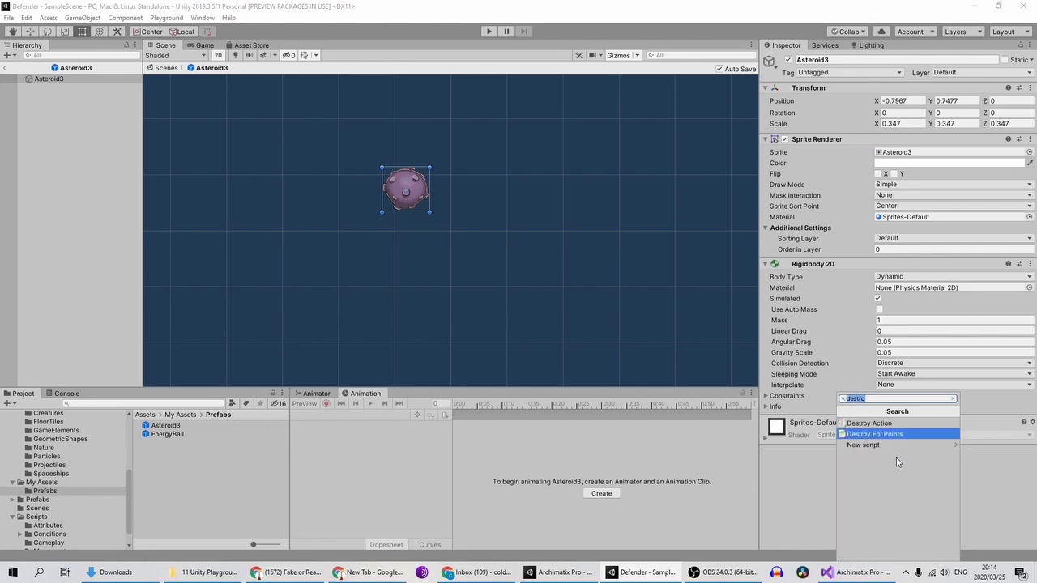
{"action": "key", "text": "Return"}
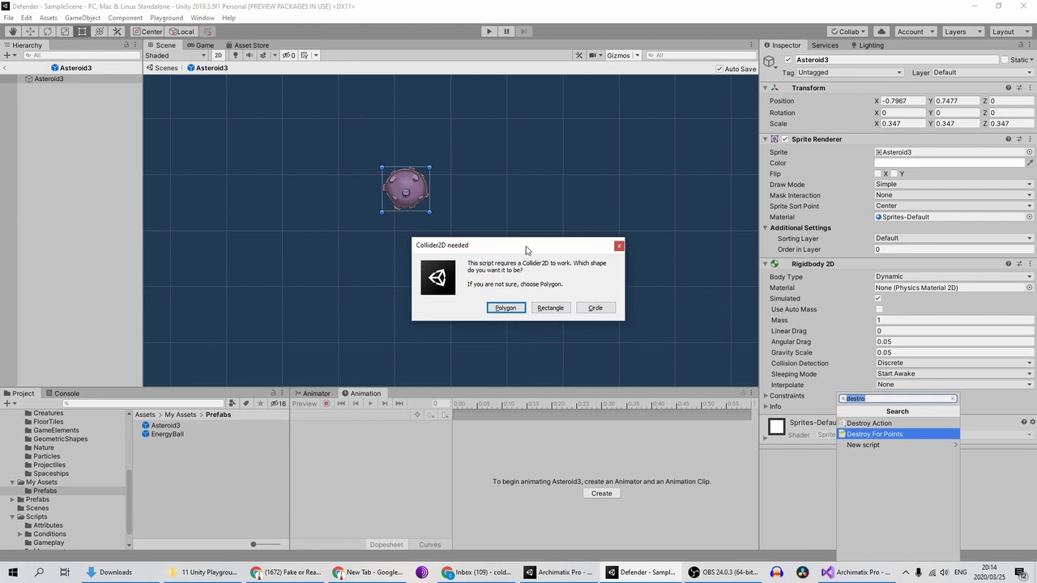
{"action": "mouse_move", "coordinate": [526, 249]}
{"action": "left_mouse_down"}
{"action": "mouse_move", "coordinate": [547, 213]}
{"action": "mouse_move", "coordinate": [541, 253]}
{"action": "left_mouse_up"}
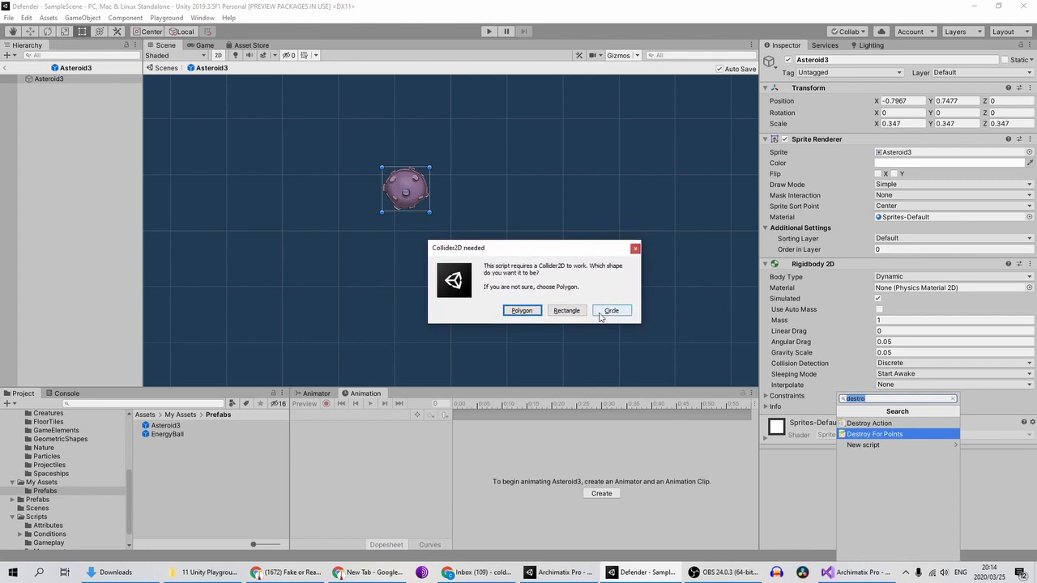
{"action": "left_click", "coordinate": [629, 312]}
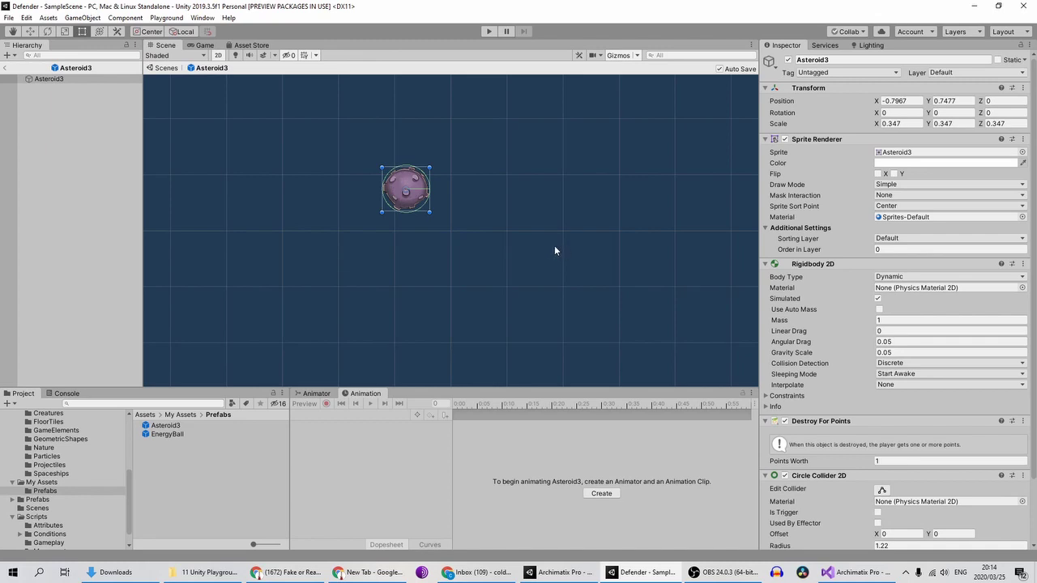
{"action": "scroll", "coordinate": [850, 268], "scroll_direction": "down", "scroll_amount": 3}
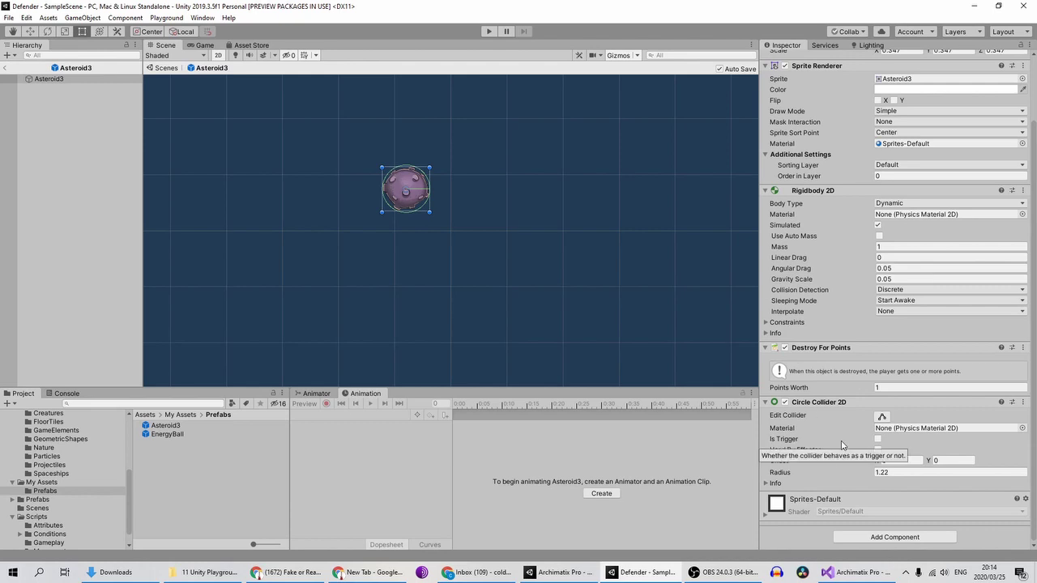
Set Points Worth to 1 and start a test run of the game
{"action": "left_click", "coordinate": [875, 387]}
{"action": "type", "text": "1"}
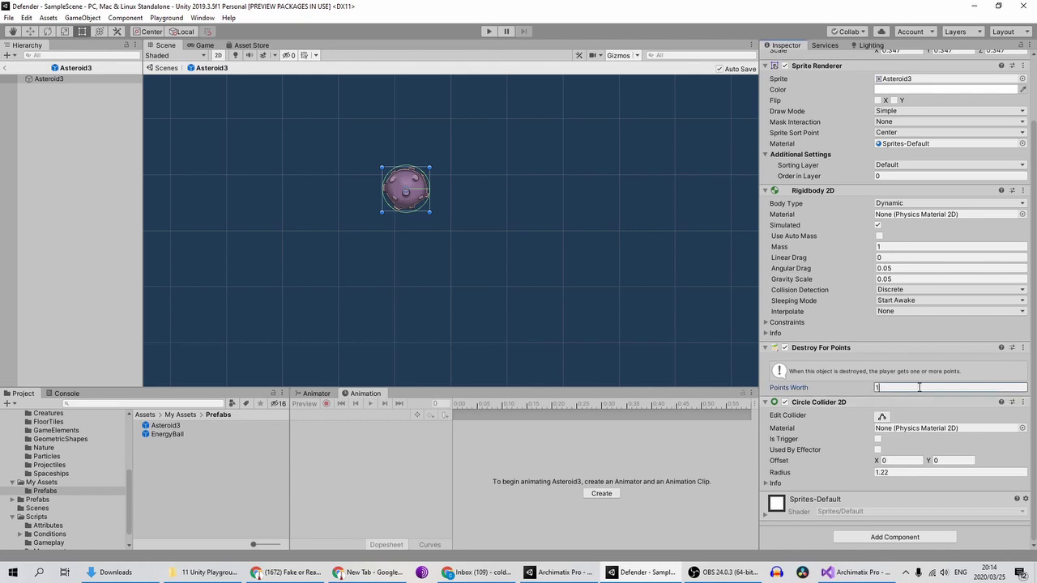
{"action": "scroll", "coordinate": [812, 316], "scroll_direction": "up", "scroll_amount": 3}
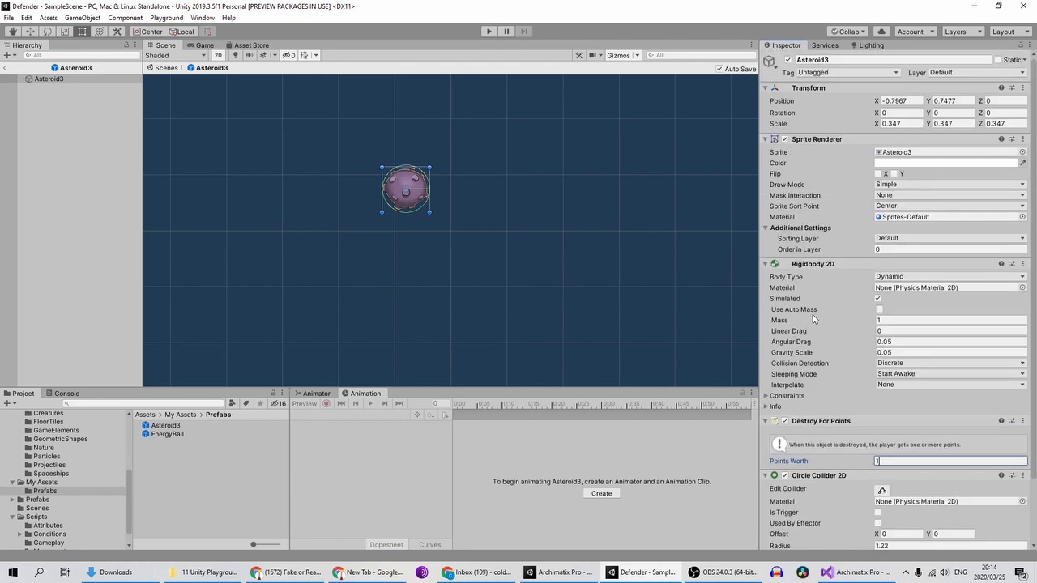
{"action": "scroll", "coordinate": [812, 316], "scroll_direction": "down", "scroll_amount": 3}
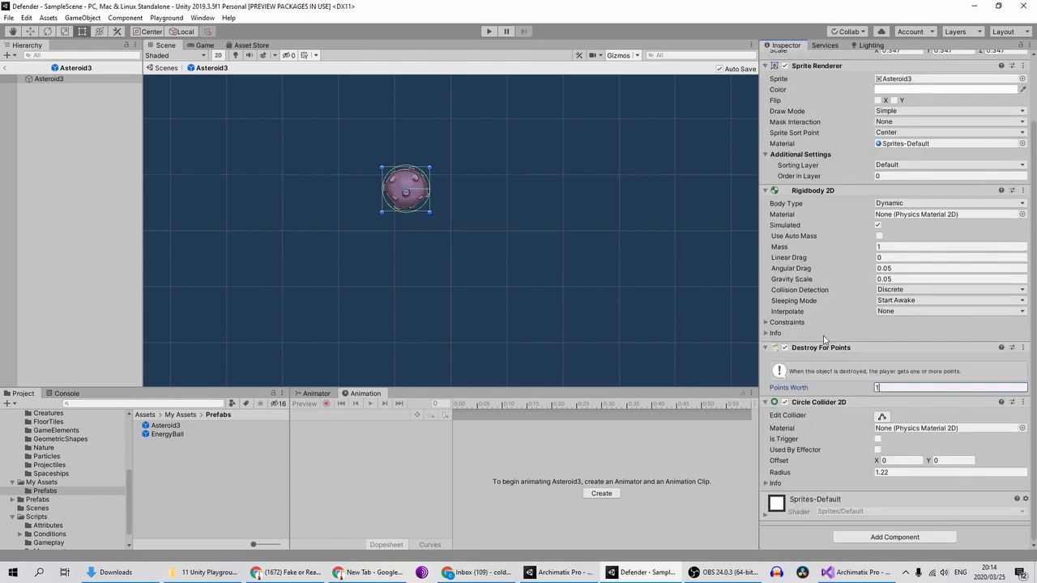
{"action": "left_click", "coordinate": [489, 31]}
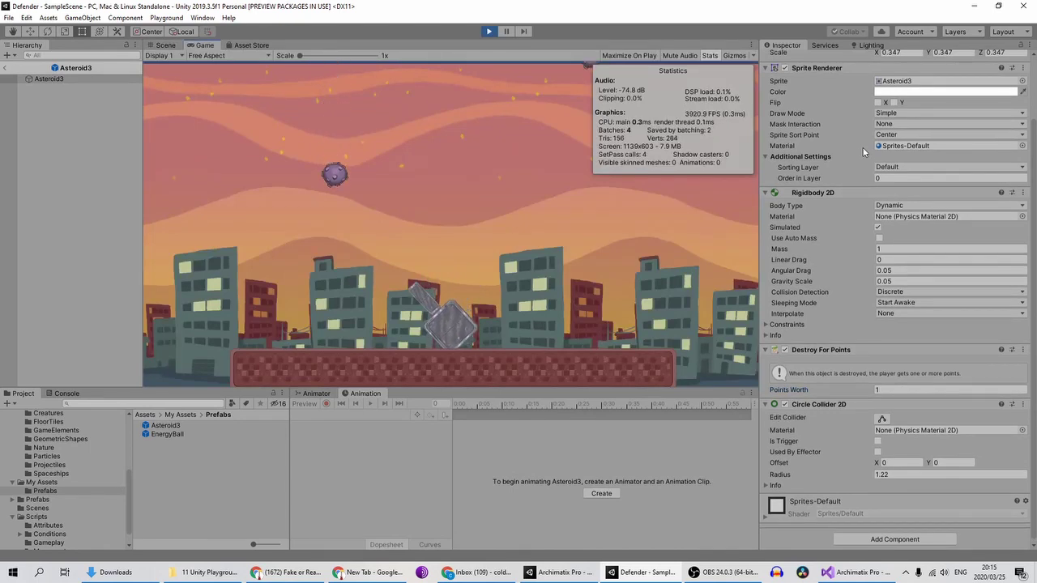
Stop the test, keep Asteroid3's tag as Untagged, and open the EnergyBall prefab
{"action": "left_click", "coordinate": [487, 32]}
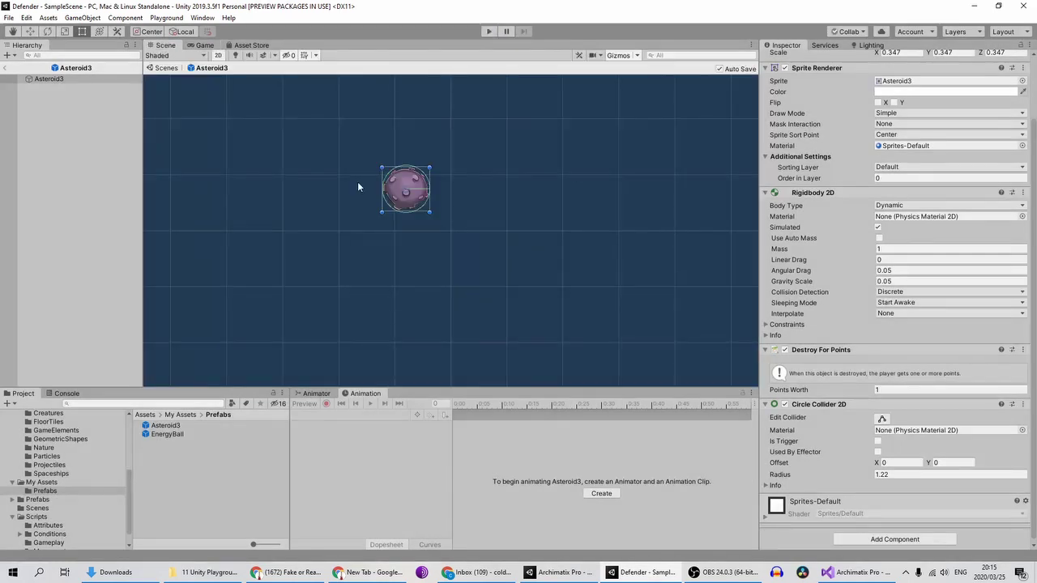
{"action": "scroll", "coordinate": [634, 310], "scroll_direction": "down", "scroll_amount": 1}
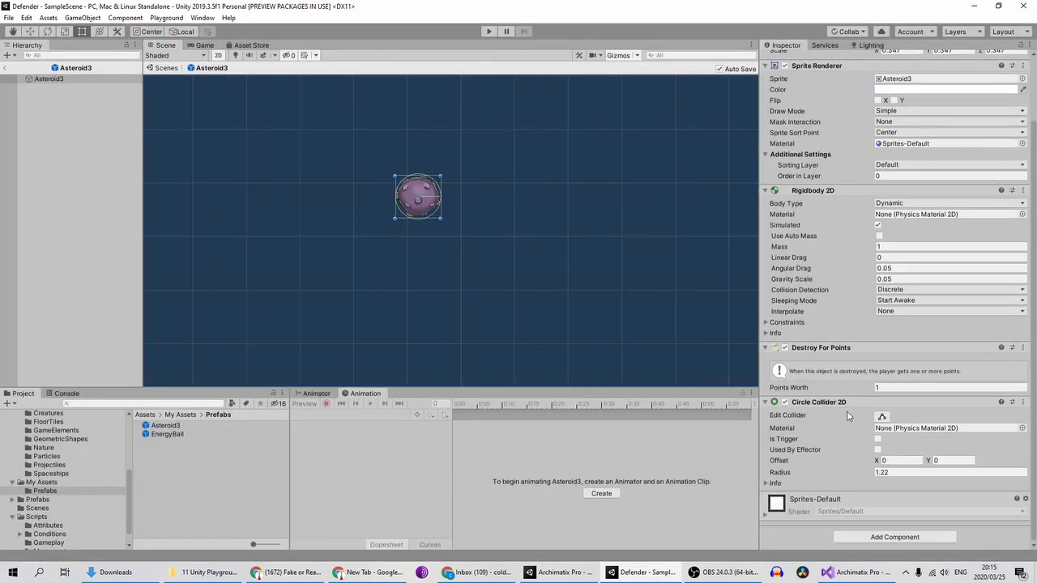
{"action": "scroll", "coordinate": [862, 430], "scroll_direction": "up", "scroll_amount": 3}
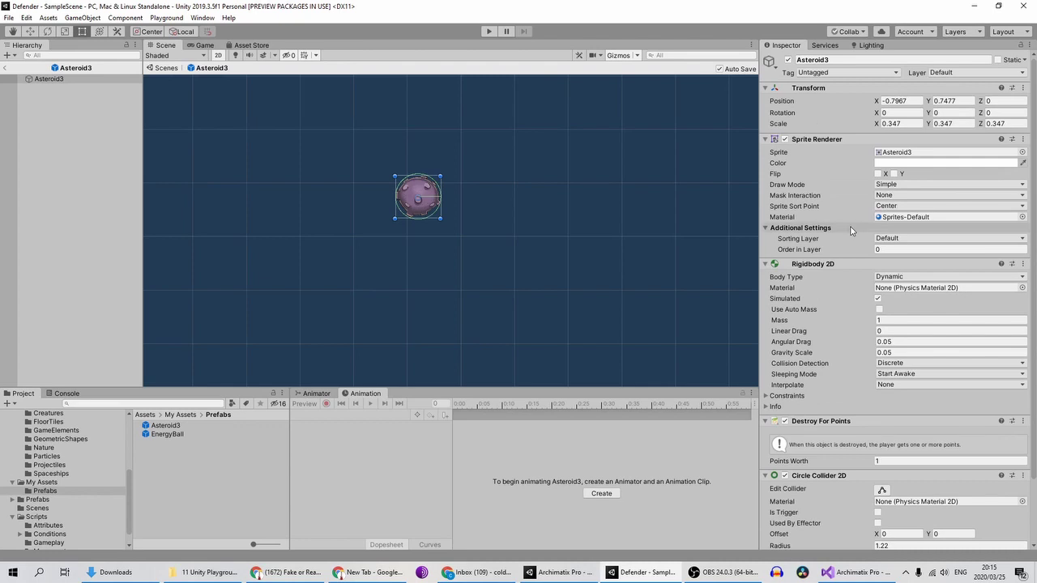
{"action": "left_click", "coordinate": [849, 73]}
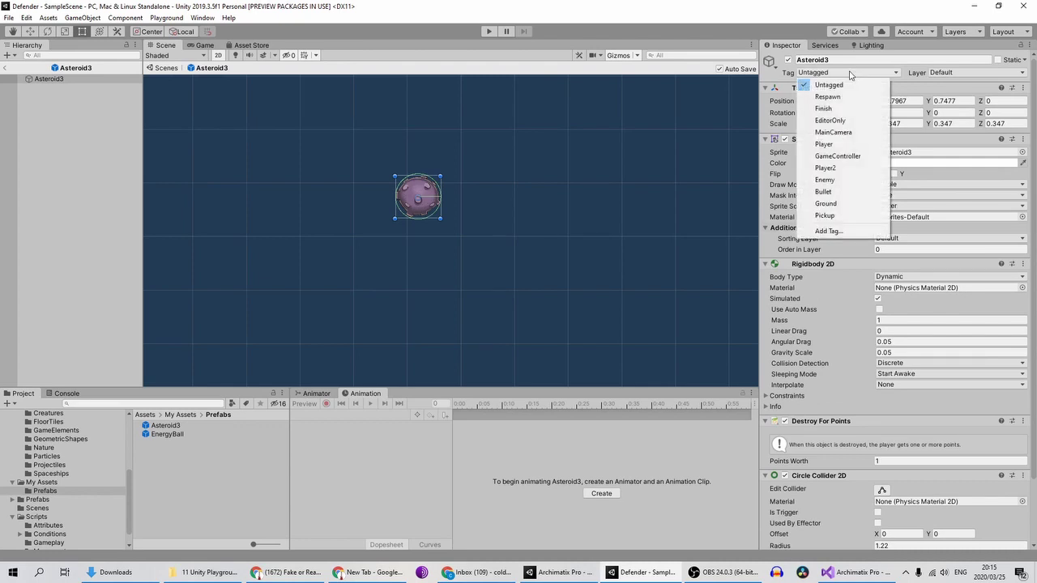
{"action": "left_click", "coordinate": [850, 73]}
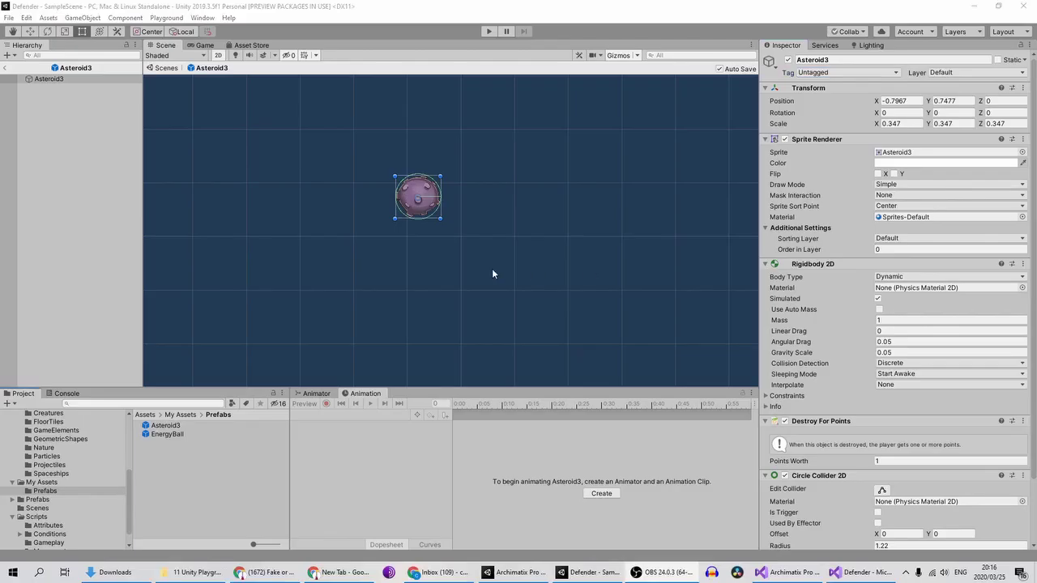
{"action": "double_click", "coordinate": [170, 435]}
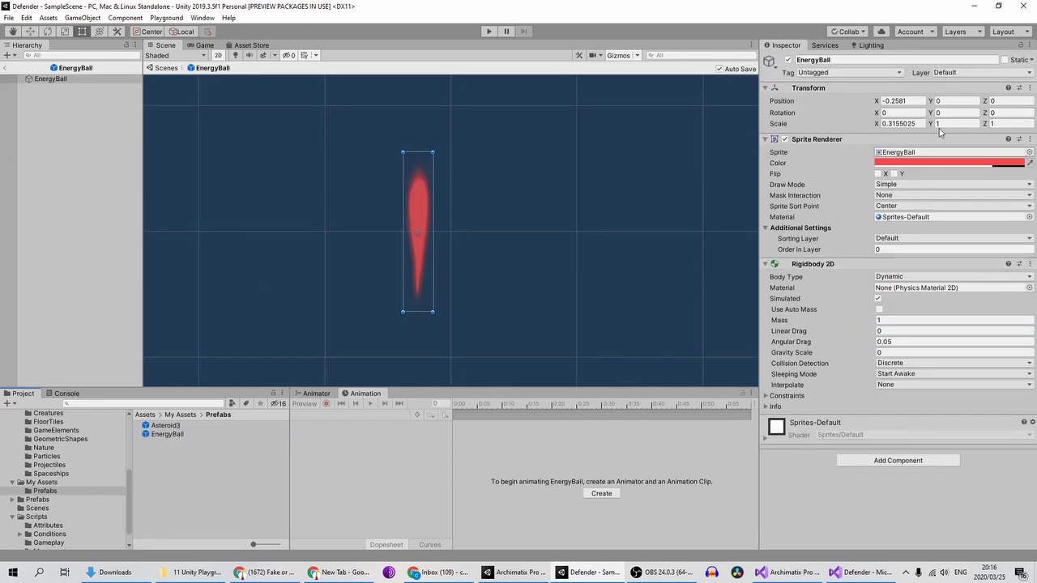
Leave EnergyBall's tag unchanged, return to SampleScene, and select Turret > Cannon > BulletSpawnPoint
{"action": "left_click", "coordinate": [833, 73]}
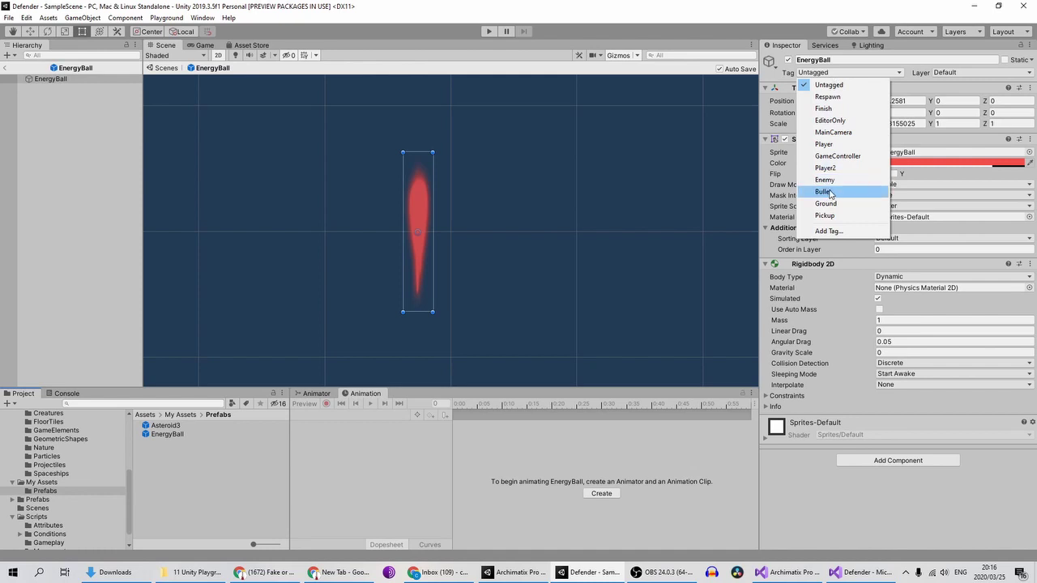
{"action": "left_click", "coordinate": [790, 486]}
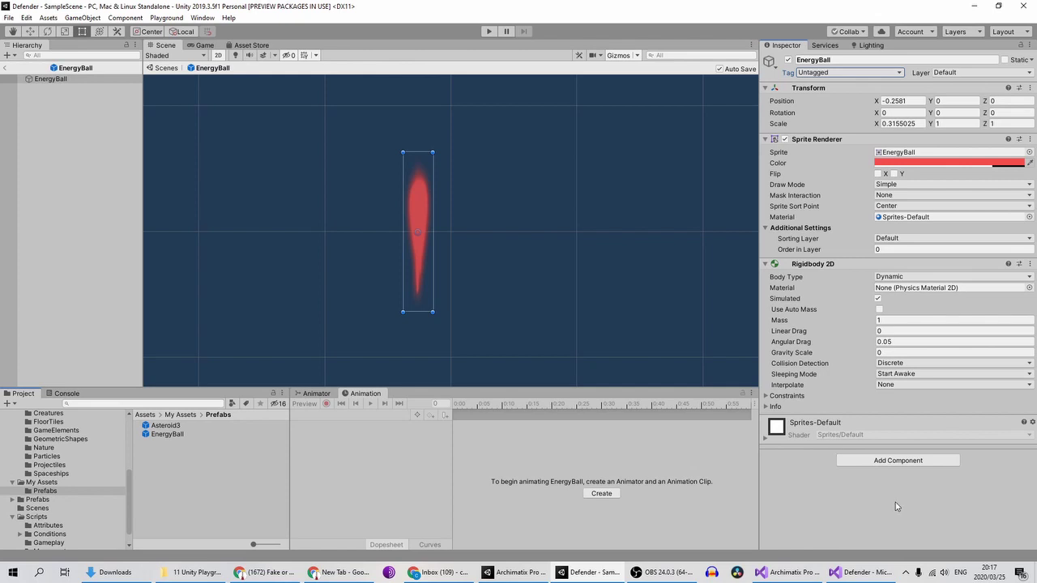
{"action": "left_click", "coordinate": [6, 68]}
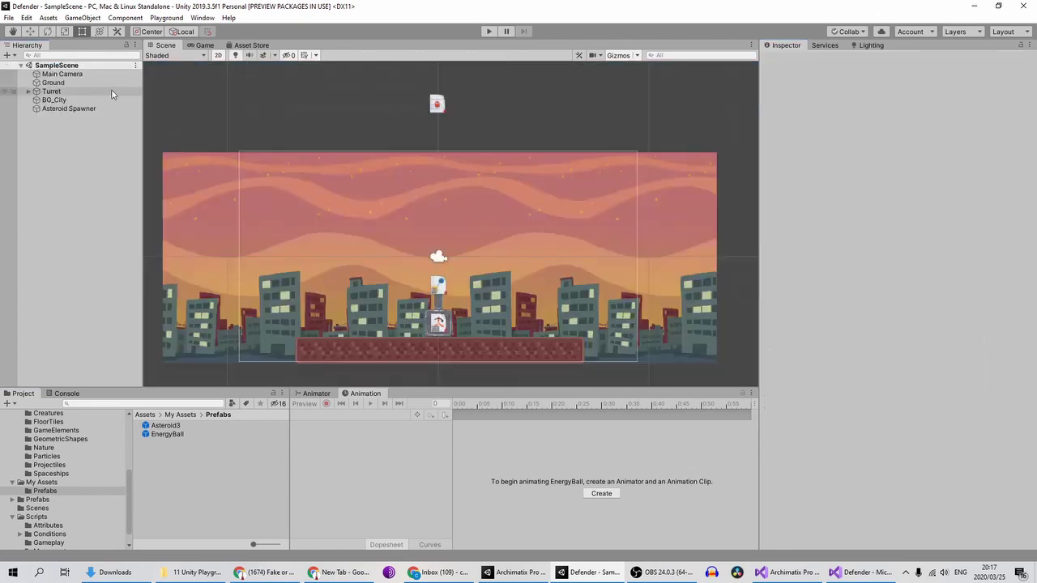
{"action": "left_click", "coordinate": [29, 91]}
{"action": "left_click", "coordinate": [36, 100]}
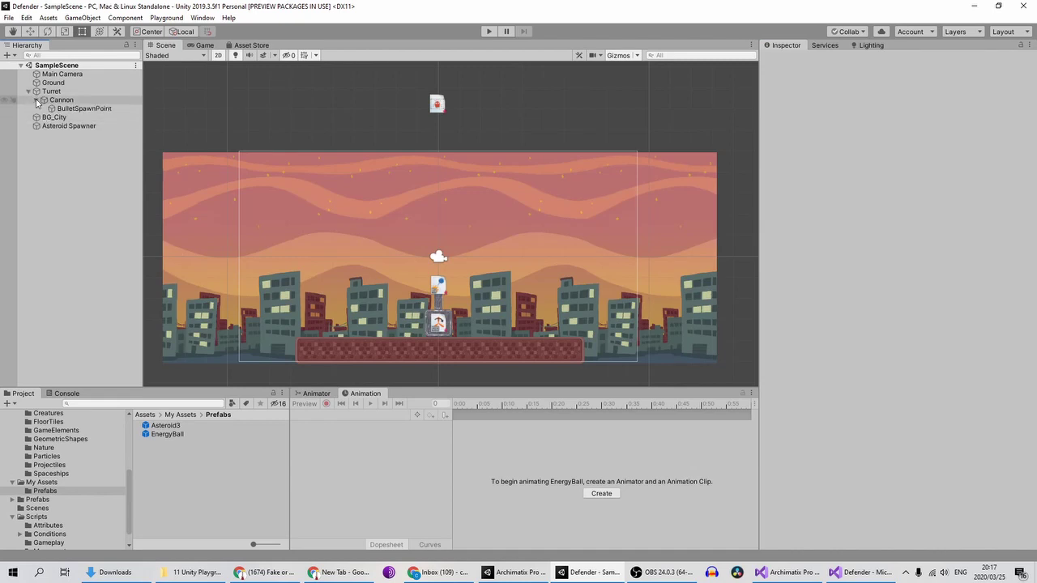
{"action": "left_click", "coordinate": [81, 108]}
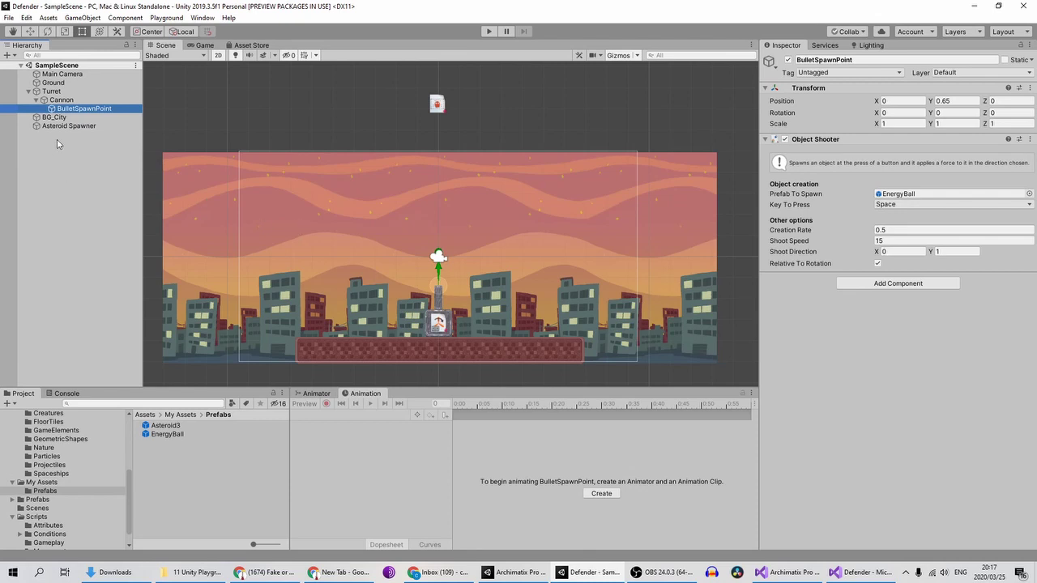
Add a Box Collider 2D to EnergyBall with Size Y 0.97, then start a test run
{"action": "left_click", "coordinate": [176, 435]}
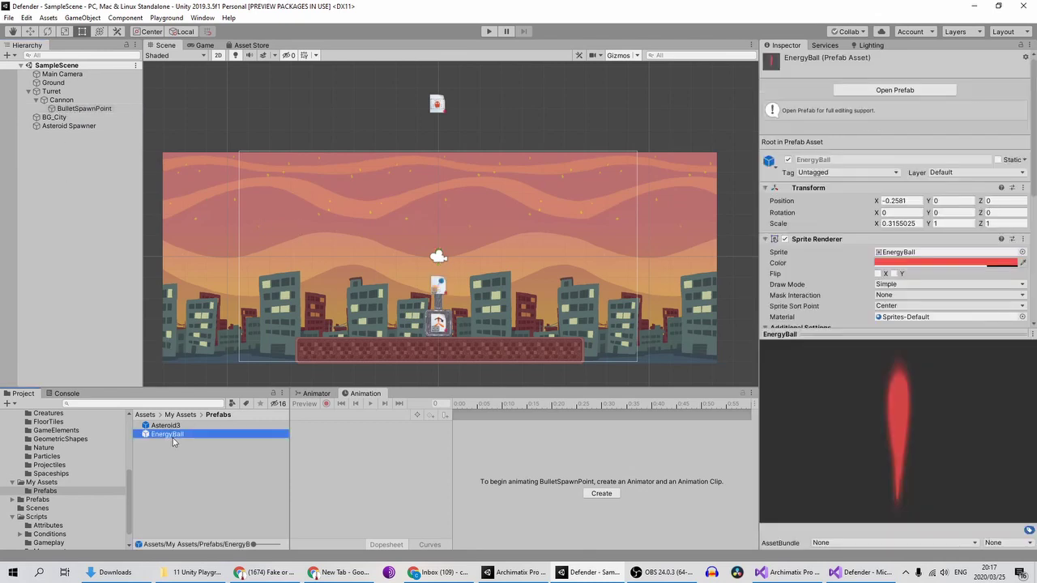
{"action": "double_click", "coordinate": [196, 435]}
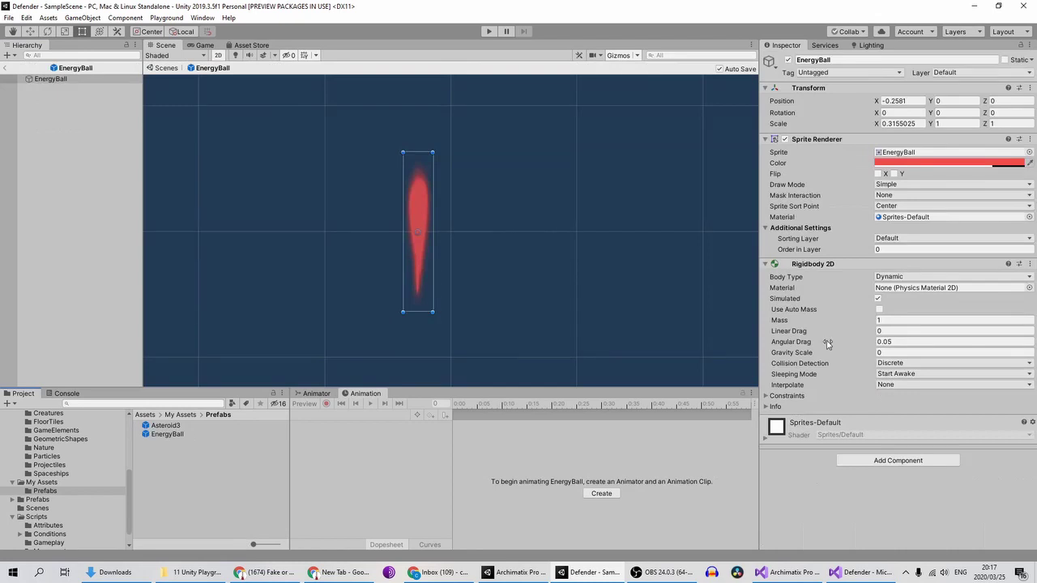
{"action": "left_click", "coordinate": [899, 458]}
{"action": "type", "text": "collider"}
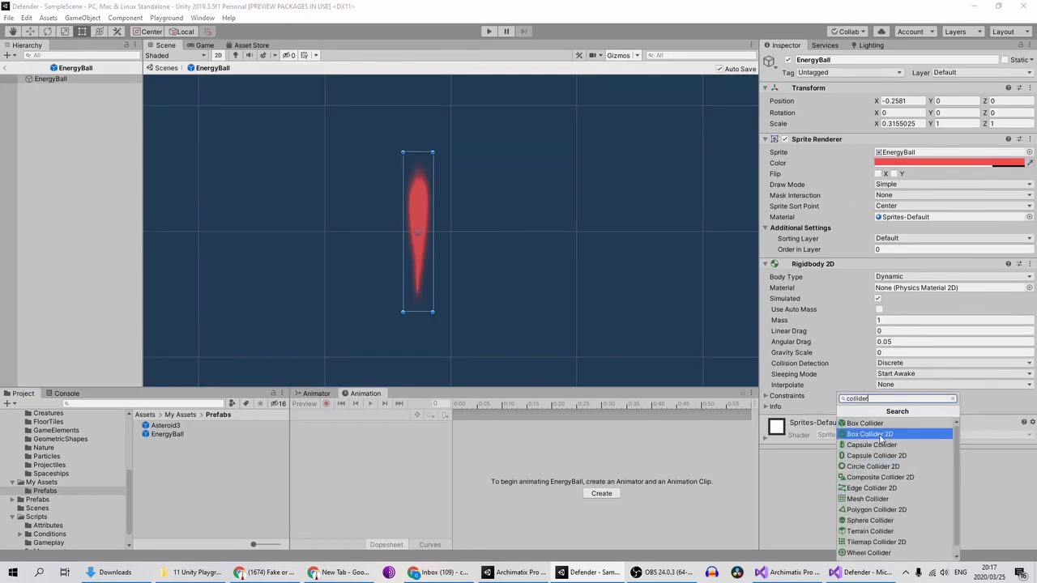
{"action": "left_click", "coordinate": [879, 437]}
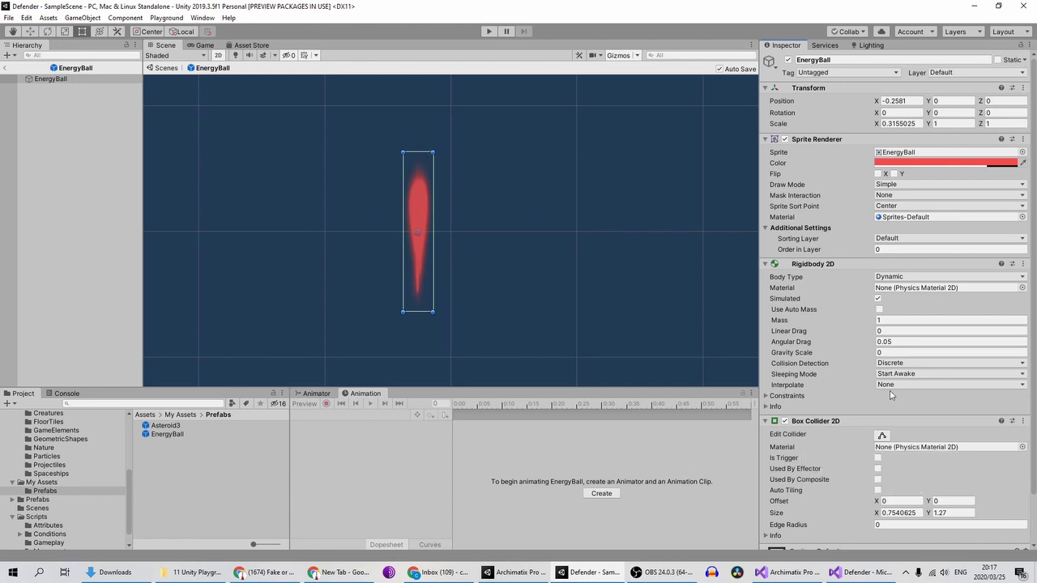
{"action": "scroll", "coordinate": [861, 348], "scroll_direction": "down", "scroll_amount": 2}
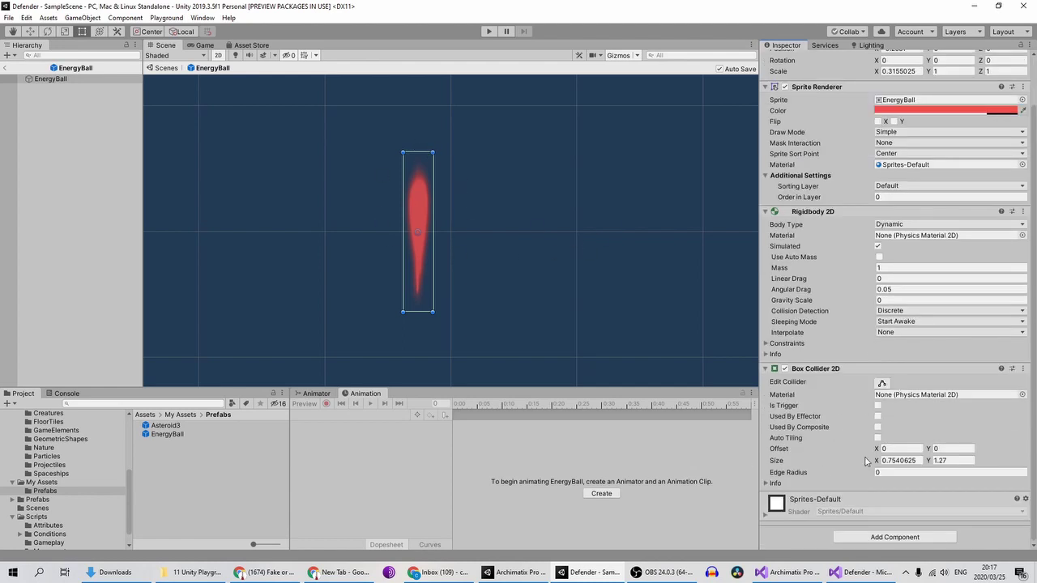
{"action": "mouse_move", "coordinate": [929, 460]}
{"action": "left_mouse_down"}
{"action": "mouse_move", "coordinate": [953, 461]}
{"action": "mouse_move", "coordinate": [935, 459]}
{"action": "mouse_move", "coordinate": [944, 452]}
{"action": "mouse_move", "coordinate": [937, 460]}
{"action": "left_mouse_up"}
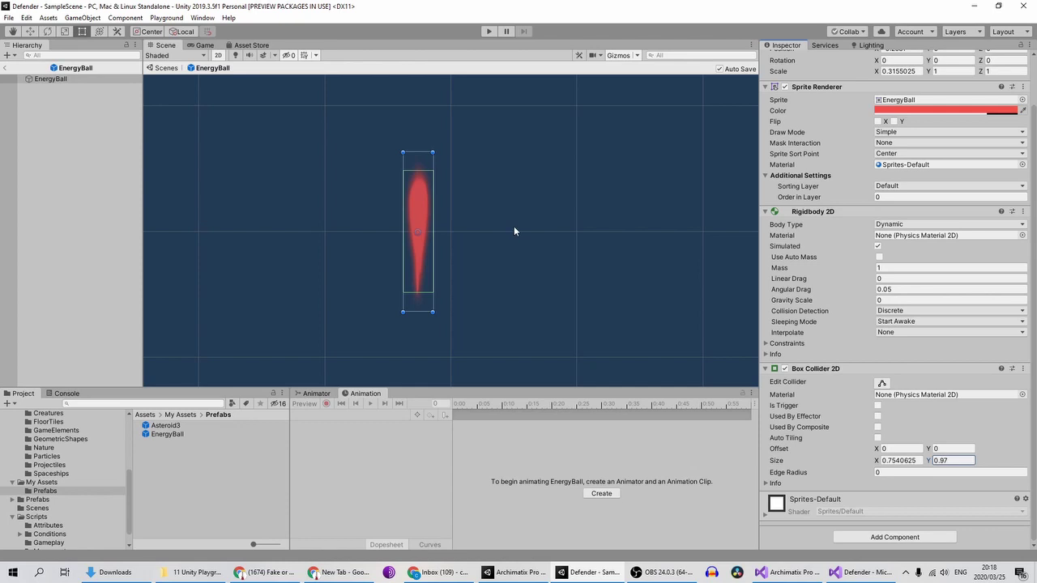
{"action": "left_click", "coordinate": [489, 31]}
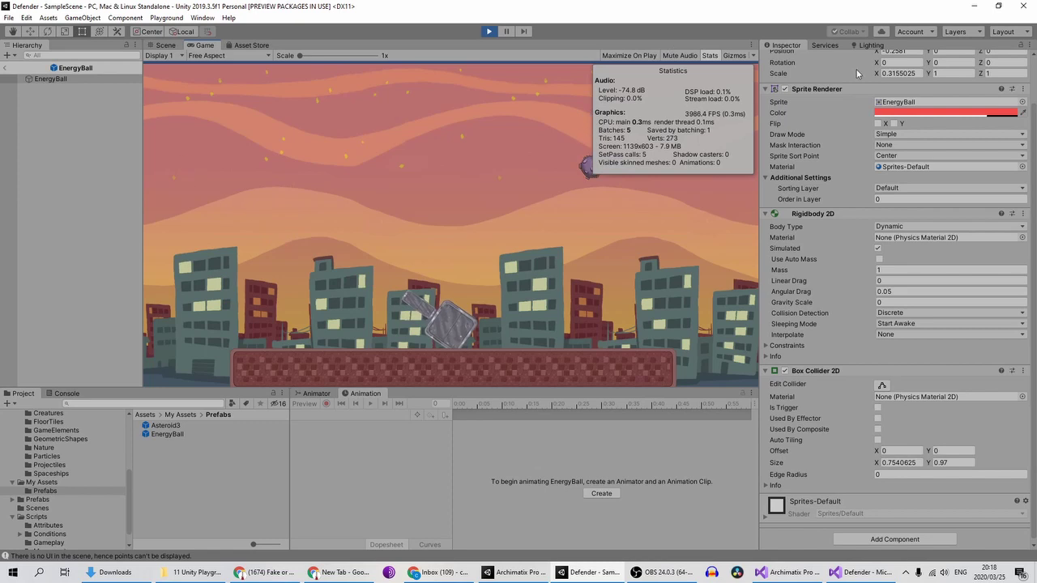
Stop the test, turn off the Game view Stats overlay, and open Asteroid3 from Prefabs
{"action": "left_click", "coordinate": [488, 31]}
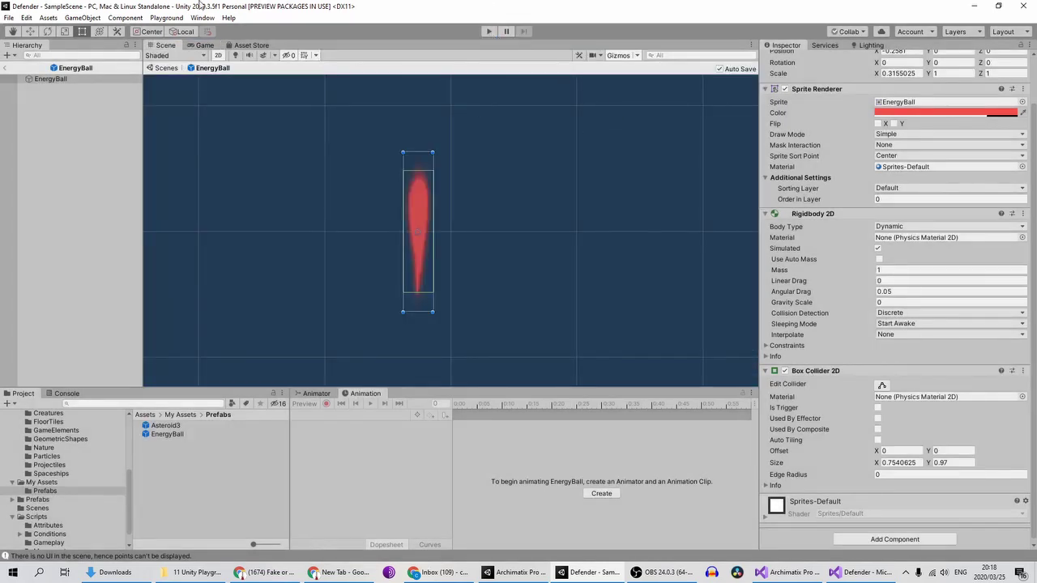
{"action": "left_click", "coordinate": [204, 45]}
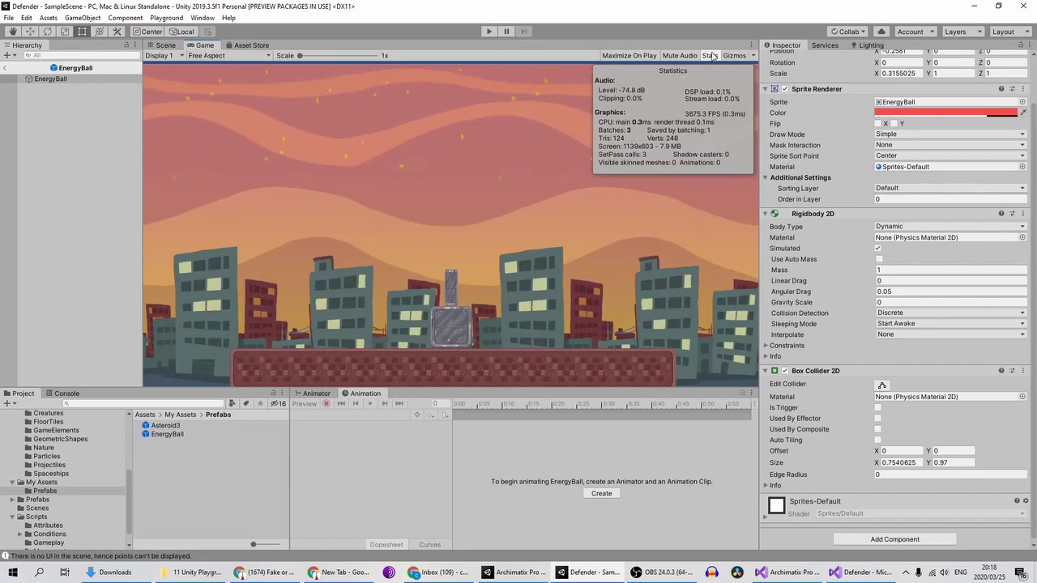
{"action": "left_click", "coordinate": [706, 56]}
{"action": "left_click", "coordinate": [158, 46]}
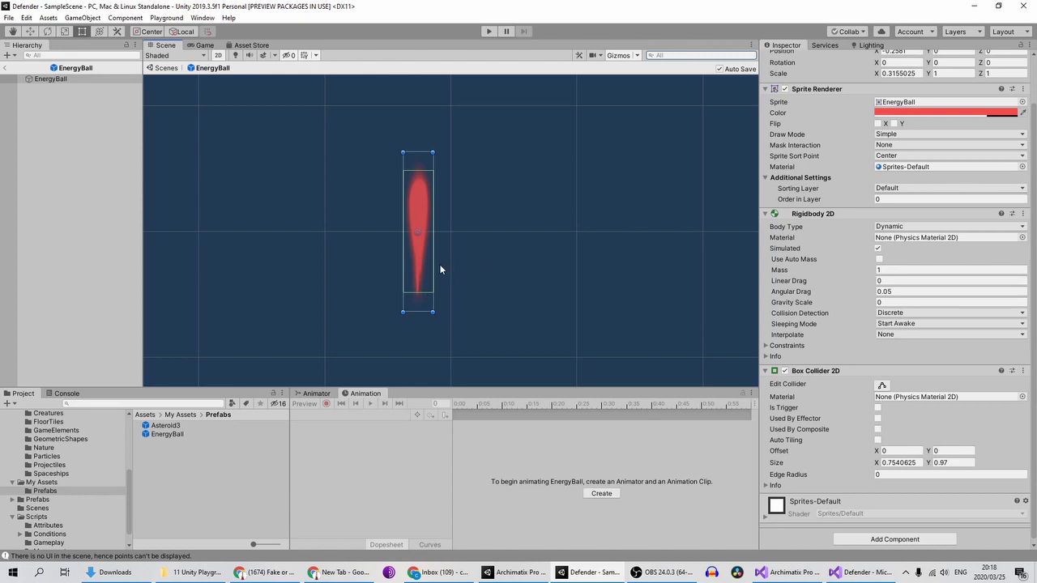
{"action": "left_click", "coordinate": [182, 427]}
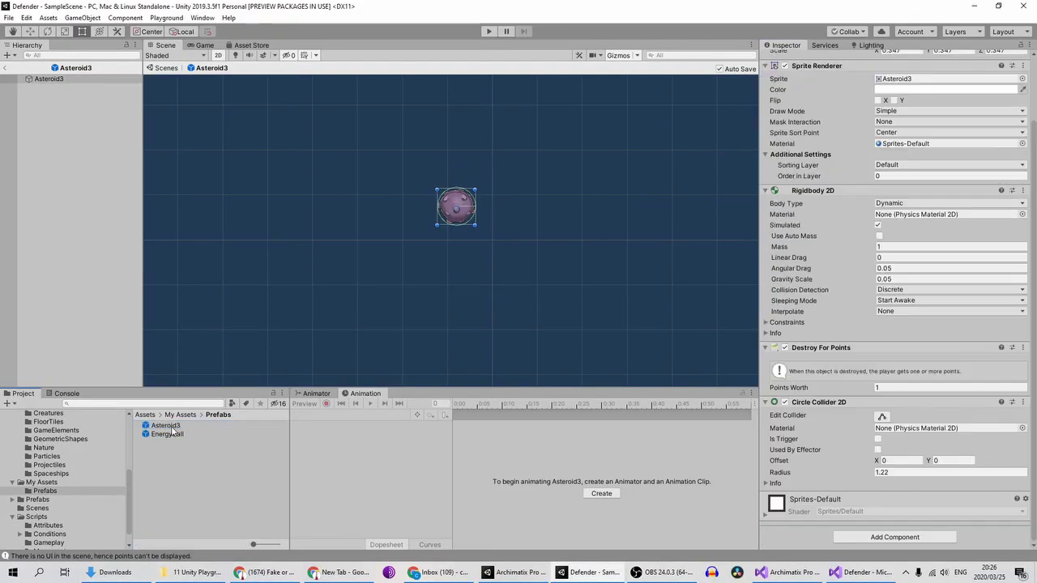
Add a Condition Collision component to the Asteroid3 prefab
{"action": "left_click", "coordinate": [895, 537]}
{"action": "left_click", "coordinate": [794, 538]}
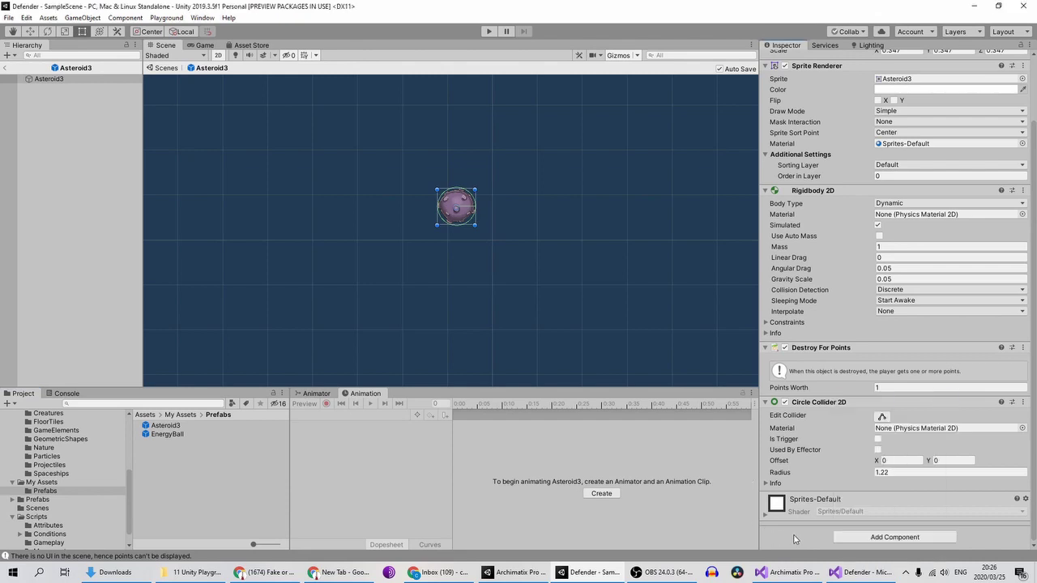
{"action": "left_click", "coordinate": [882, 539]}
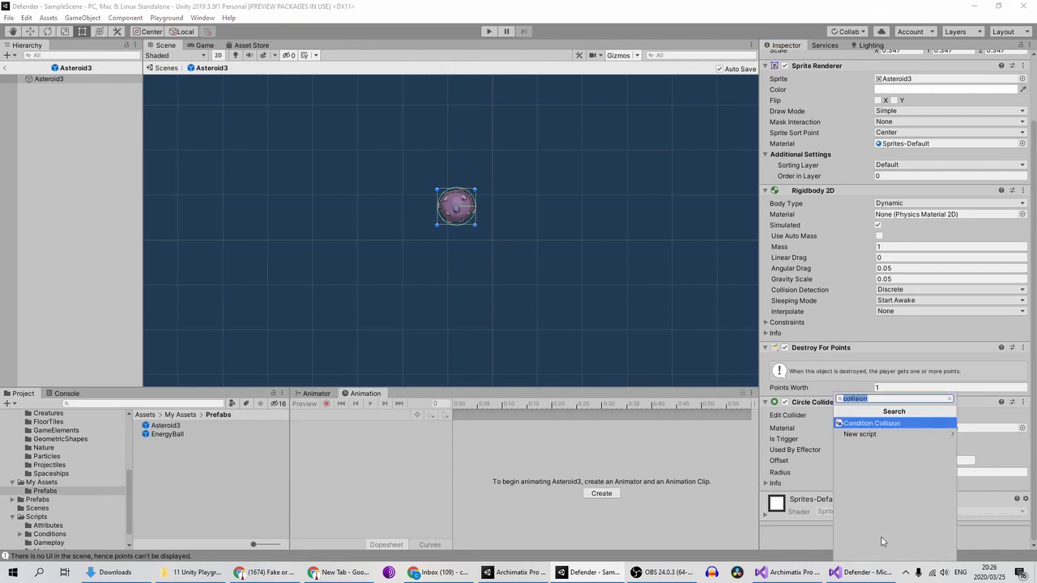
{"action": "type", "text": "conditi"}
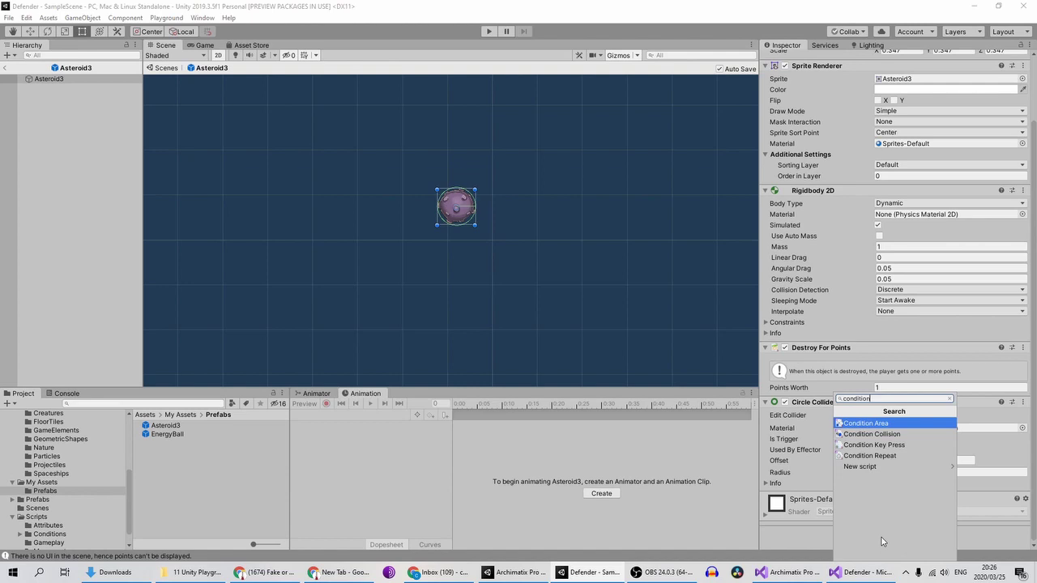
{"action": "key", "text": "Down"}
{"action": "left_click", "coordinate": [866, 435]}
{"action": "scroll", "coordinate": [885, 428], "scroll_direction": "down", "scroll_amount": 3}
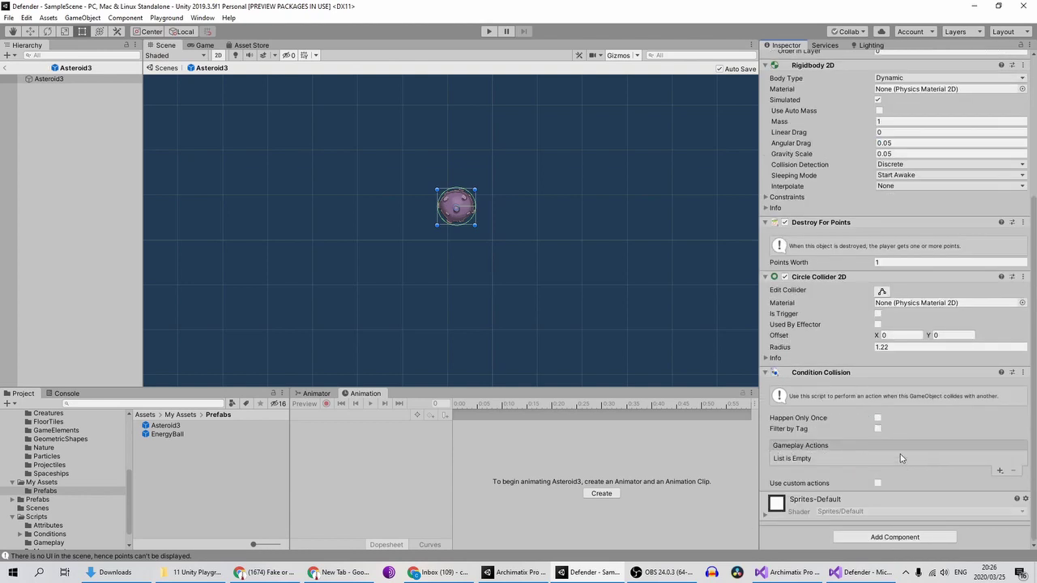
Add a DestroyAction to its Gameplay Actions with Target set to This Object
{"action": "left_click", "coordinate": [999, 471]}
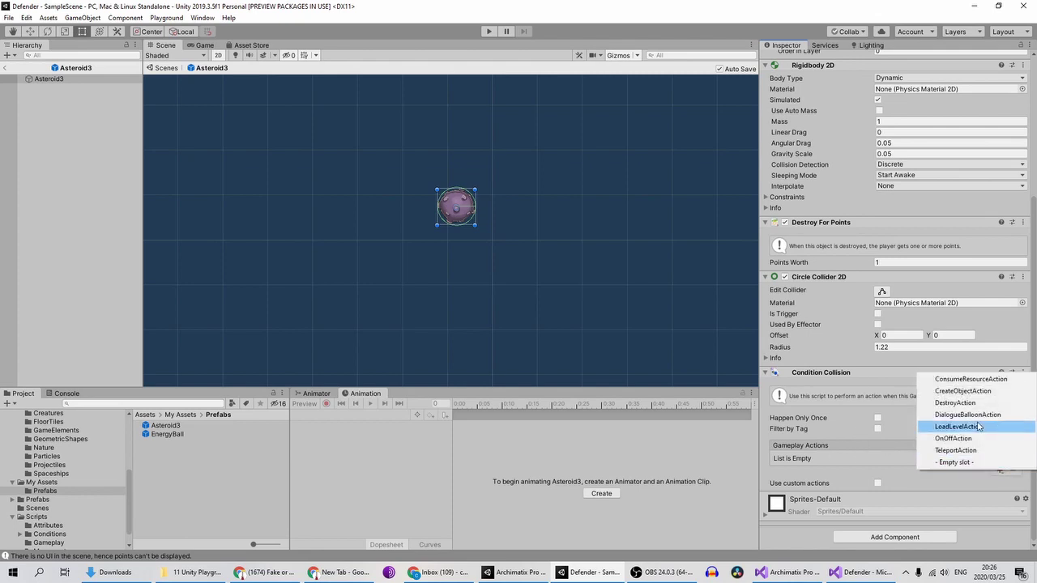
{"action": "left_click", "coordinate": [956, 402]}
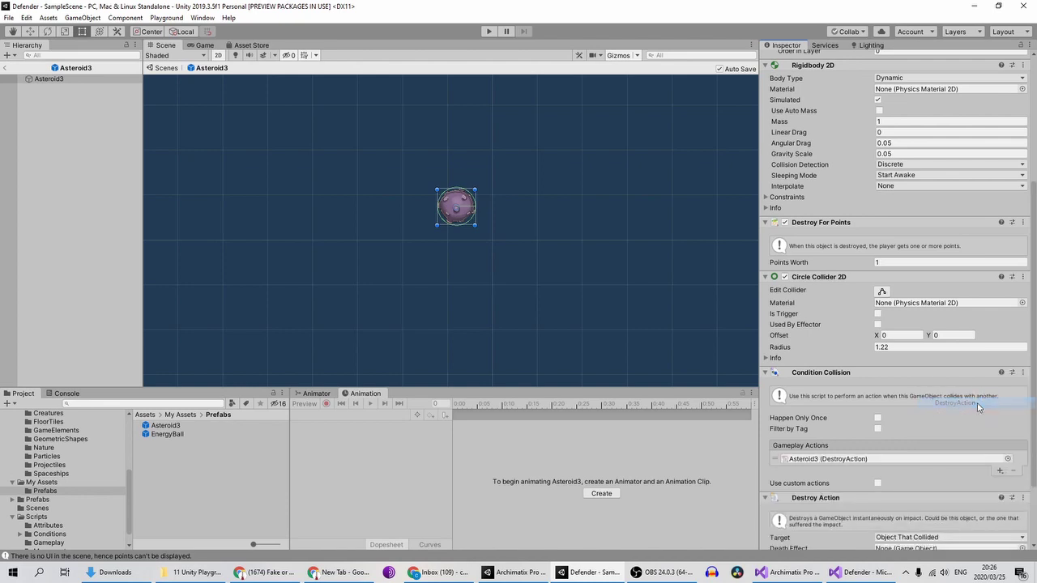
{"action": "scroll", "coordinate": [913, 414], "scroll_direction": "down", "scroll_amount": 3}
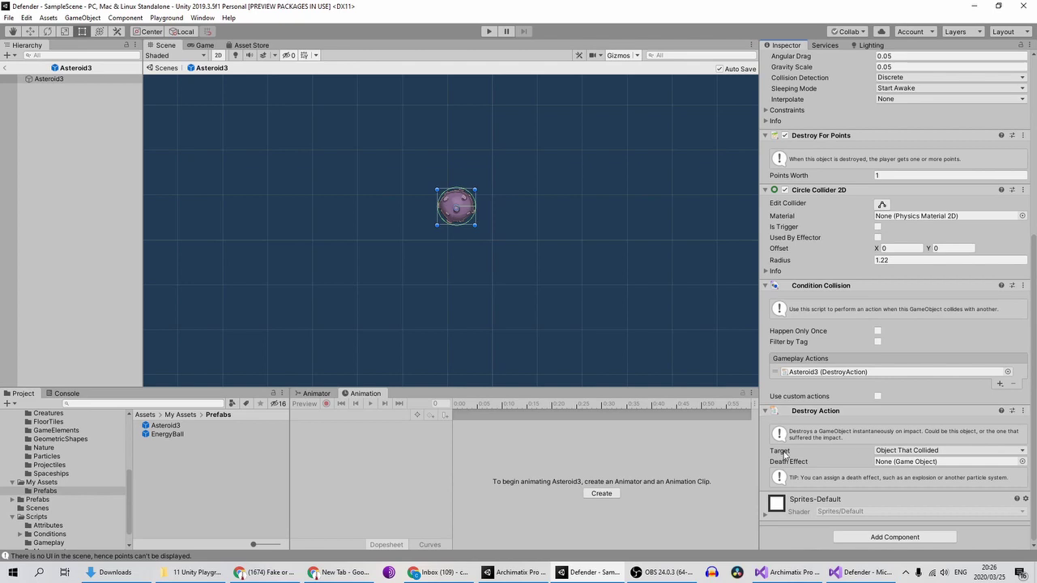
{"action": "left_click", "coordinate": [925, 450]}
{"action": "left_click", "coordinate": [908, 463]}
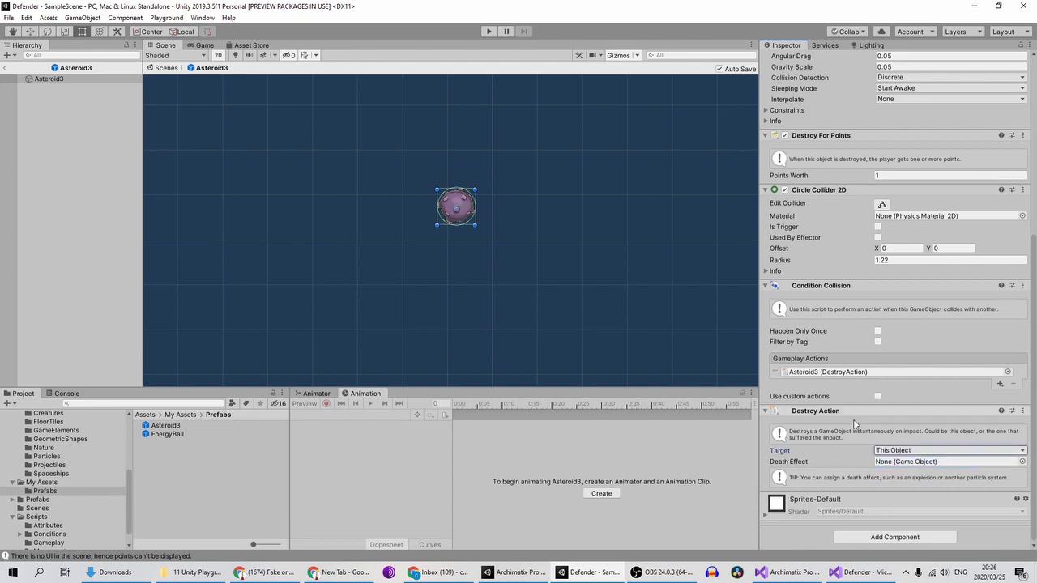
Set the Destroy Action's Death Effect to P_Explosion and start a test run
{"action": "left_click", "coordinate": [1022, 462]}
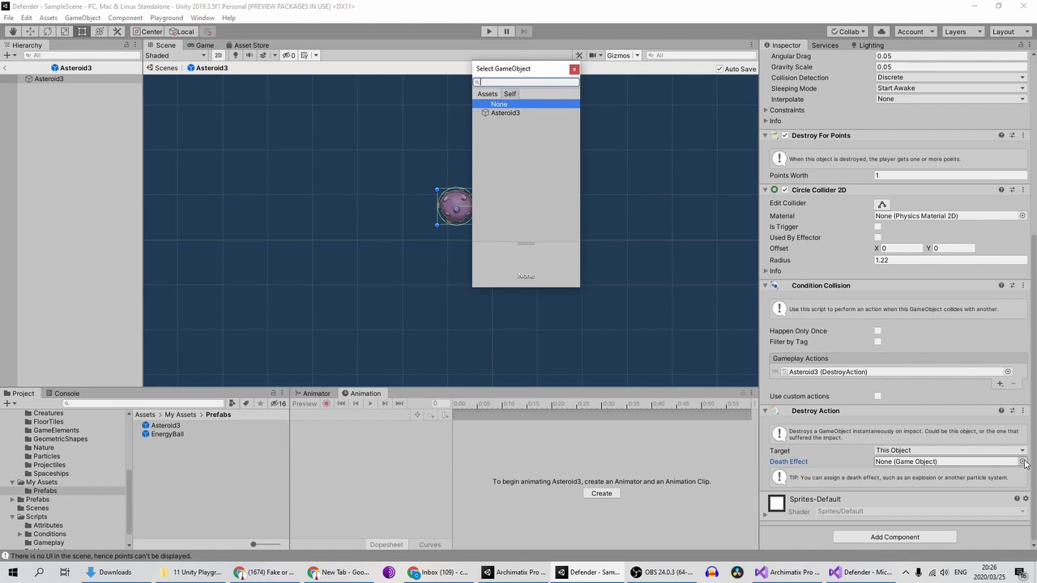
{"action": "left_click_drag", "start_coordinate": [500, 74], "coordinate": [662, 153]}
{"action": "left_click", "coordinate": [648, 171]}
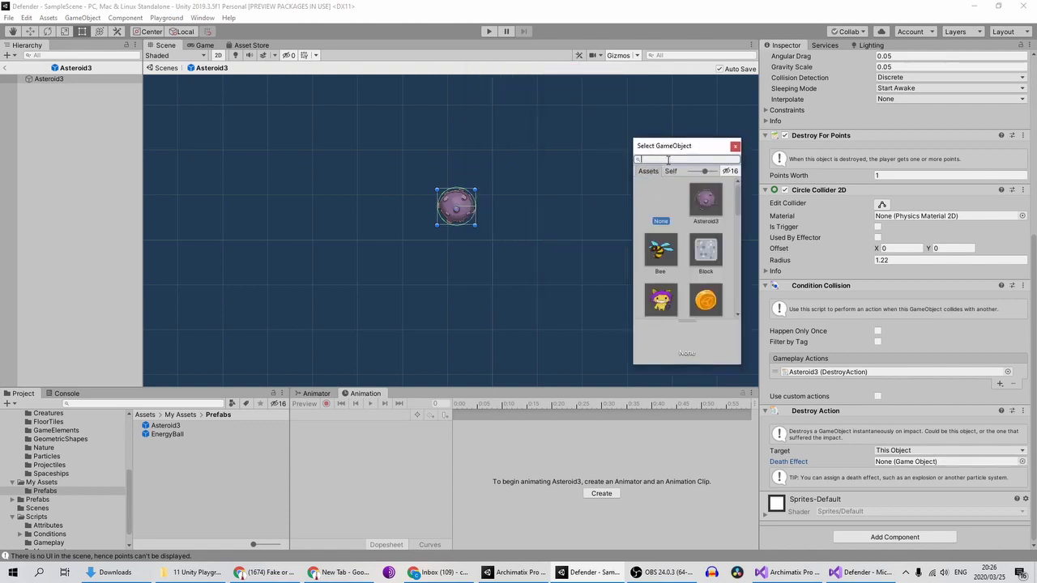
{"action": "type", "text": "p_"}
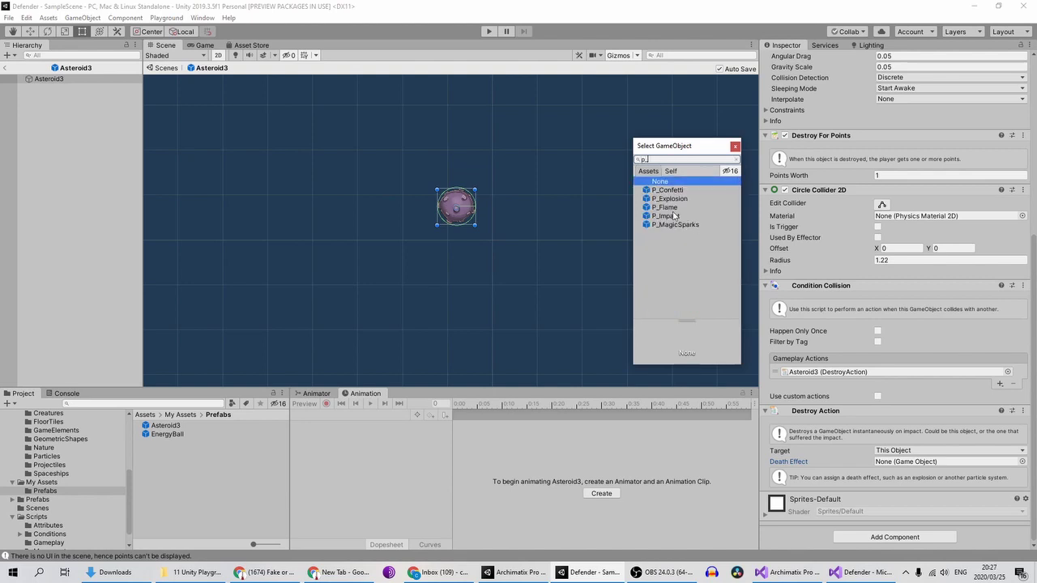
{"action": "left_click", "coordinate": [669, 198]}
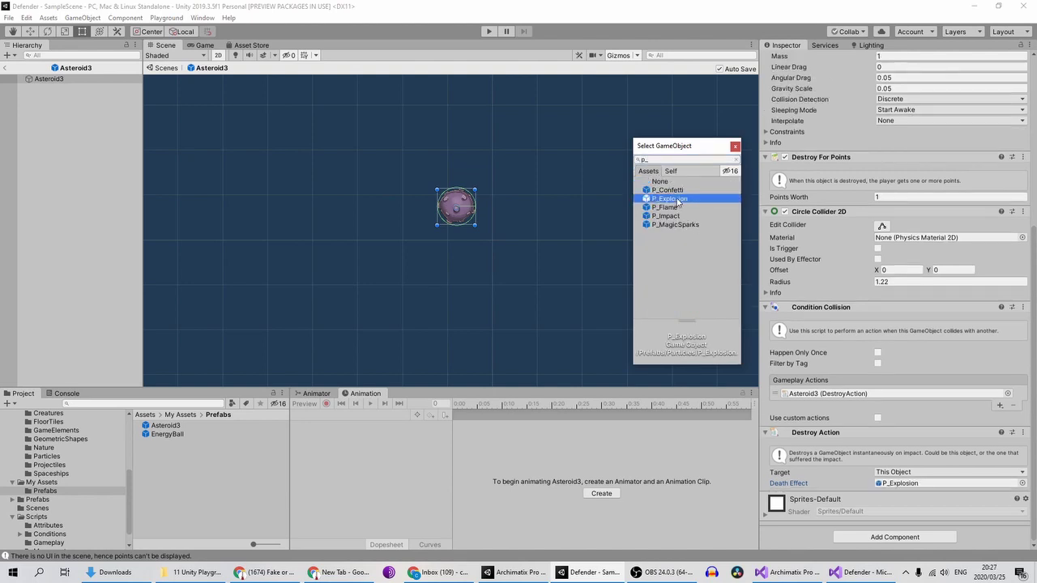
{"action": "double_click", "coordinate": [677, 199]}
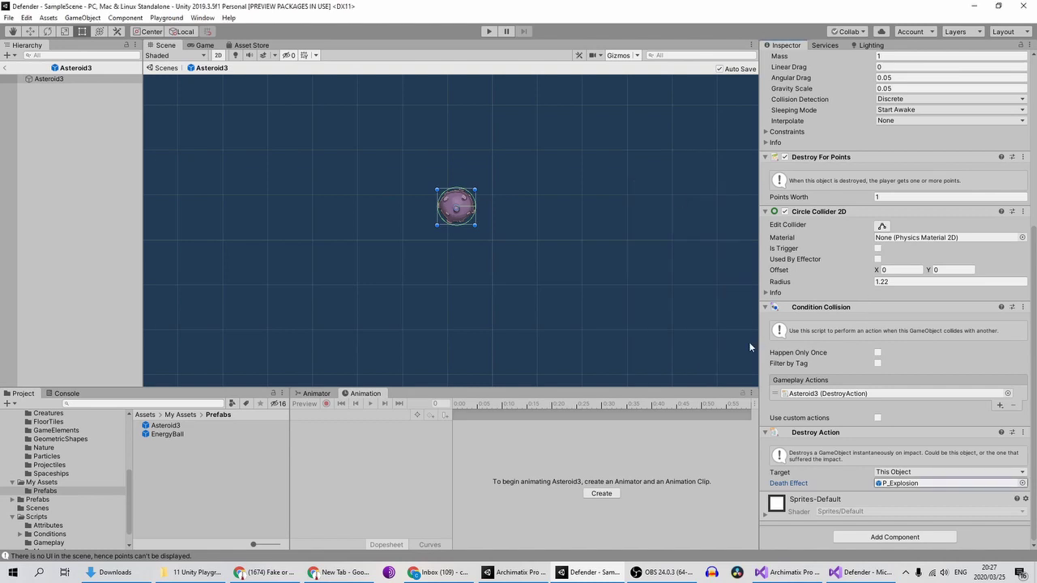
{"action": "scroll", "coordinate": [753, 348], "scroll_direction": "down", "scroll_amount": 1}
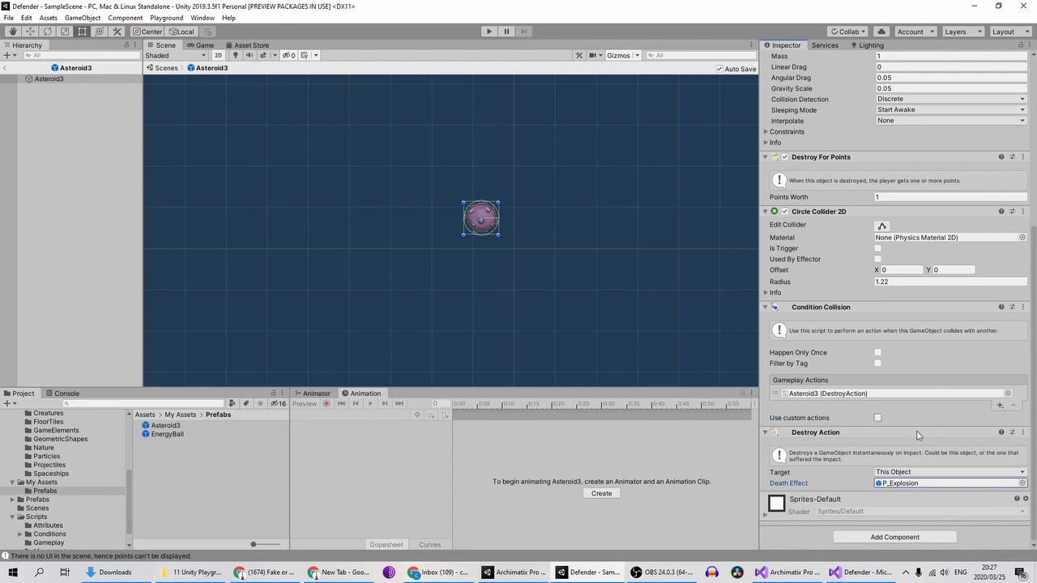
{"action": "left_click", "coordinate": [488, 31]}
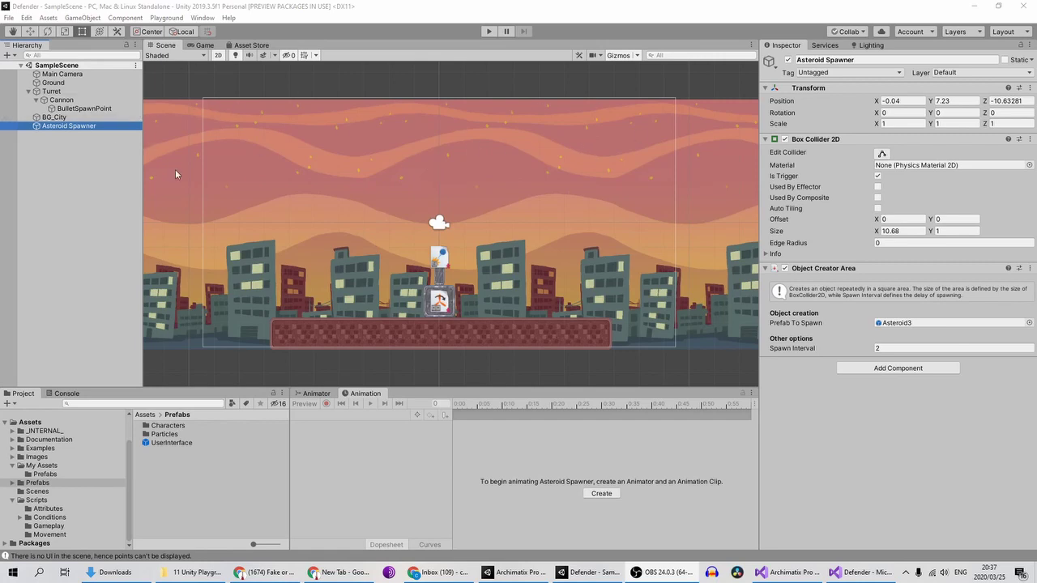
Drag the UserInterface prefab from Assets > Prefabs into the SampleScene Hierarchy
{"action": "left_click", "coordinate": [30, 422]}
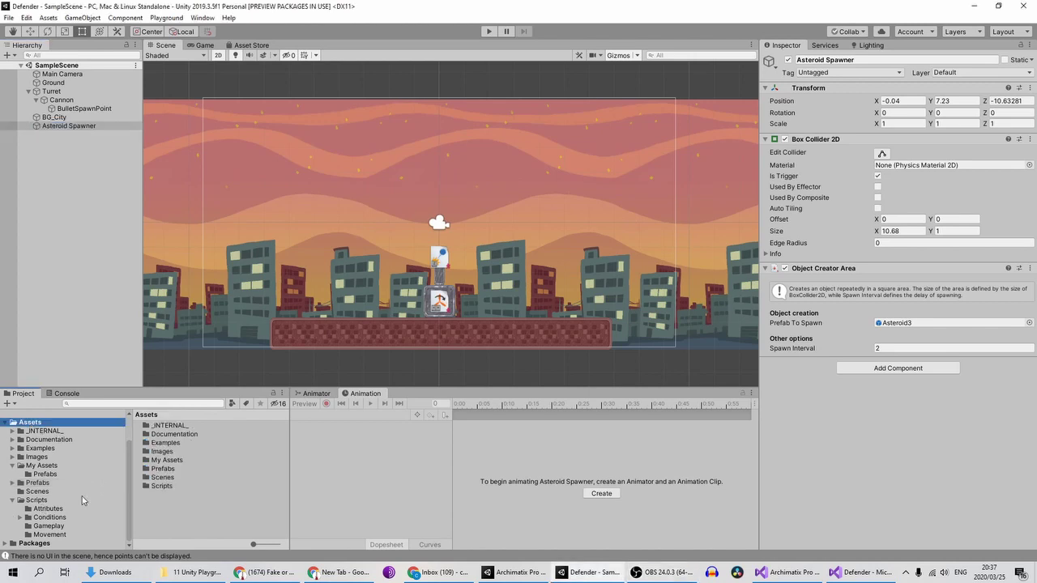
{"action": "left_click", "coordinate": [49, 484]}
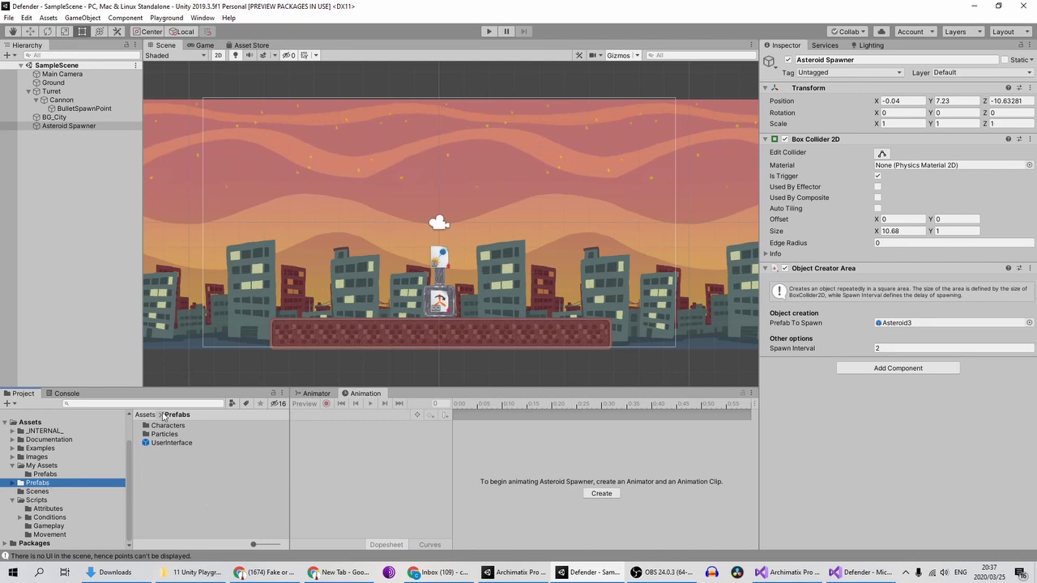
{"action": "left_click", "coordinate": [187, 473]}
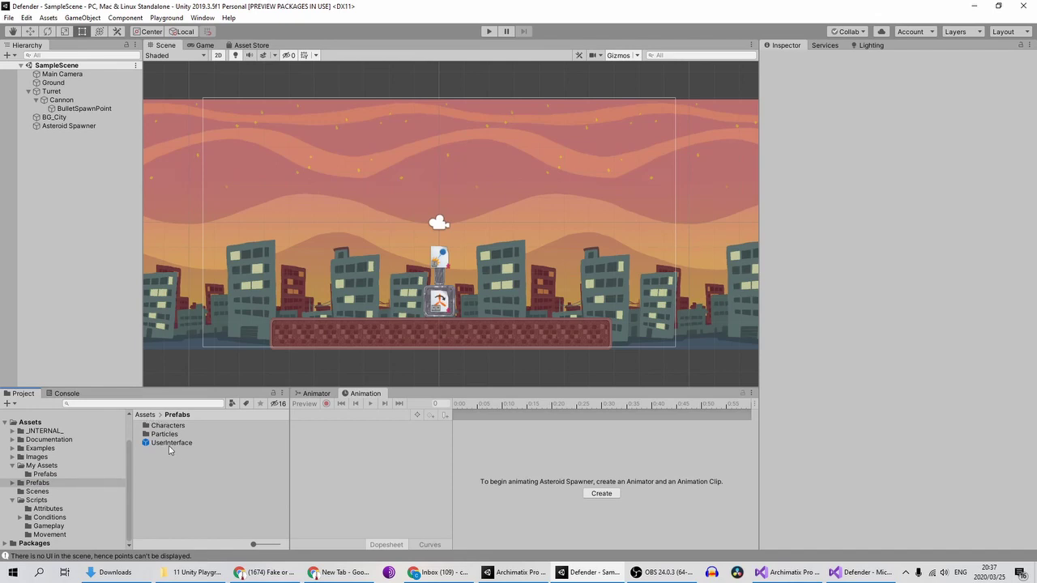
{"action": "left_click_drag", "start_coordinate": [198, 448], "coordinate": [54, 201]}
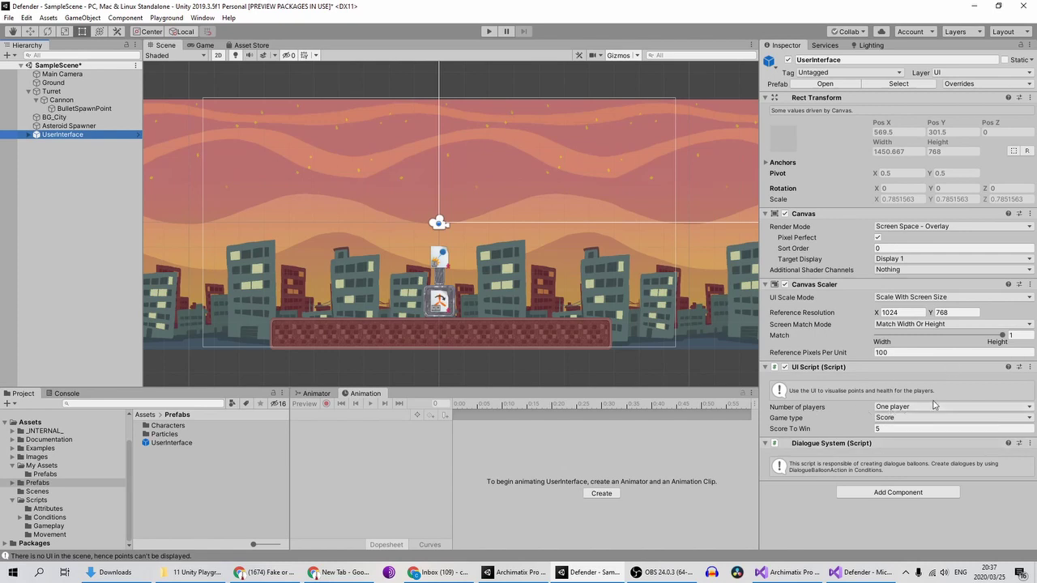
Set Score To Win to 10, save the scene, and start the game
{"action": "left_click", "coordinate": [888, 429]}
{"action": "type", "text": "1"}
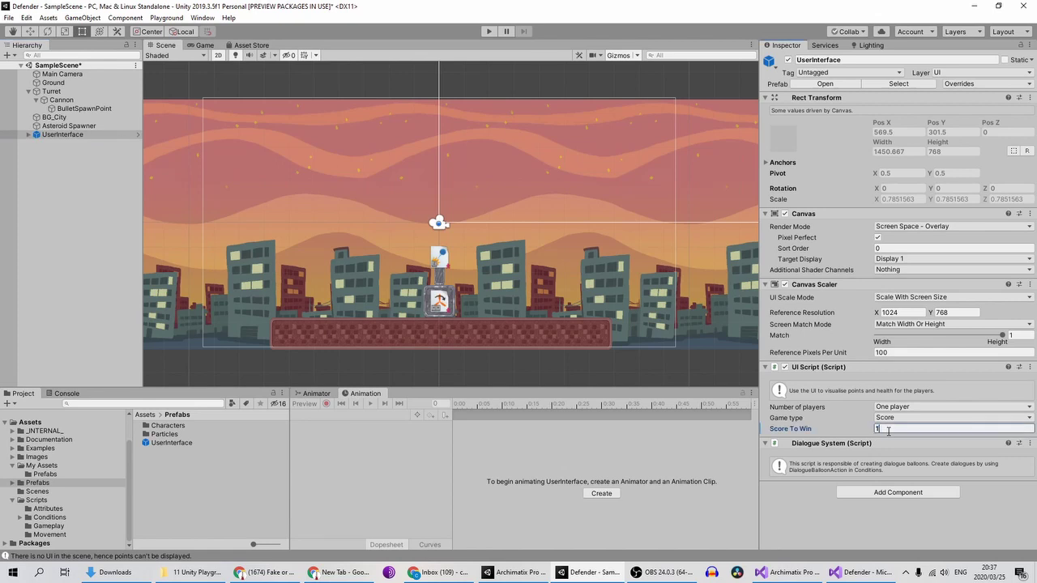
{"action": "type", "text": "0"}
{"action": "key", "text": "ctrl+s"}
{"action": "left_click", "coordinate": [490, 31]}
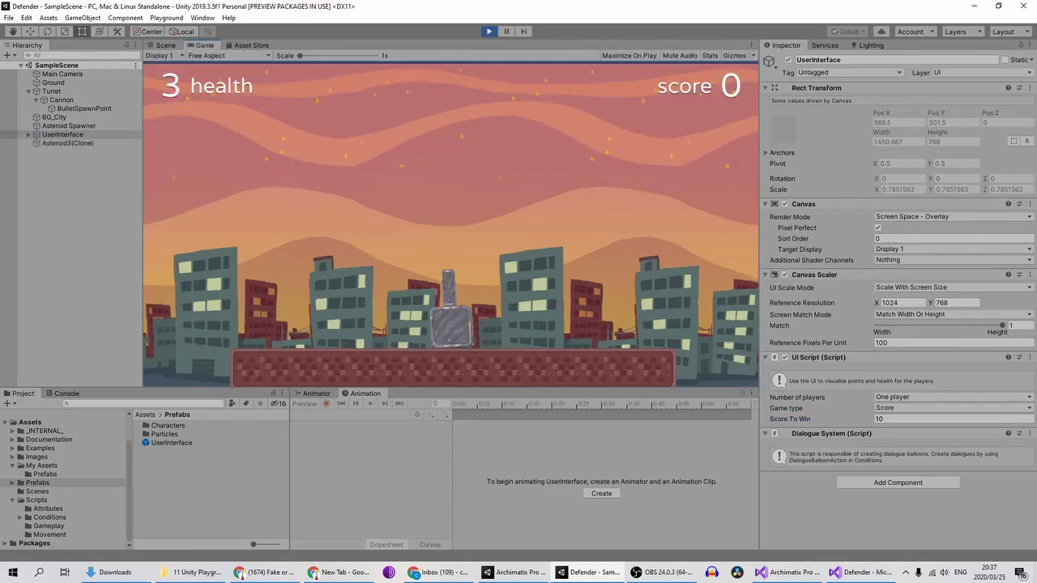
Aim the turret with arrow keys and shoot asteroids until 'Player 2 wins!' appears, then stop
{"action": "key", "text": "Right"}
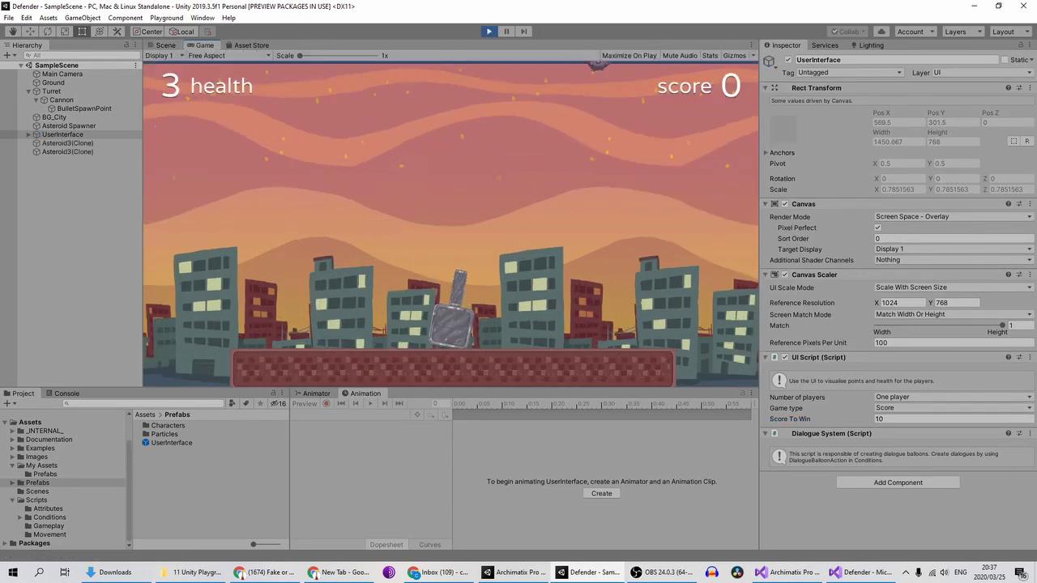
{"action": "key", "text": "Left"}
{"action": "key", "text": "space"}
{"action": "key", "text": "Left"}
{"action": "key", "text": "space"}
{"action": "key", "text": "space"}
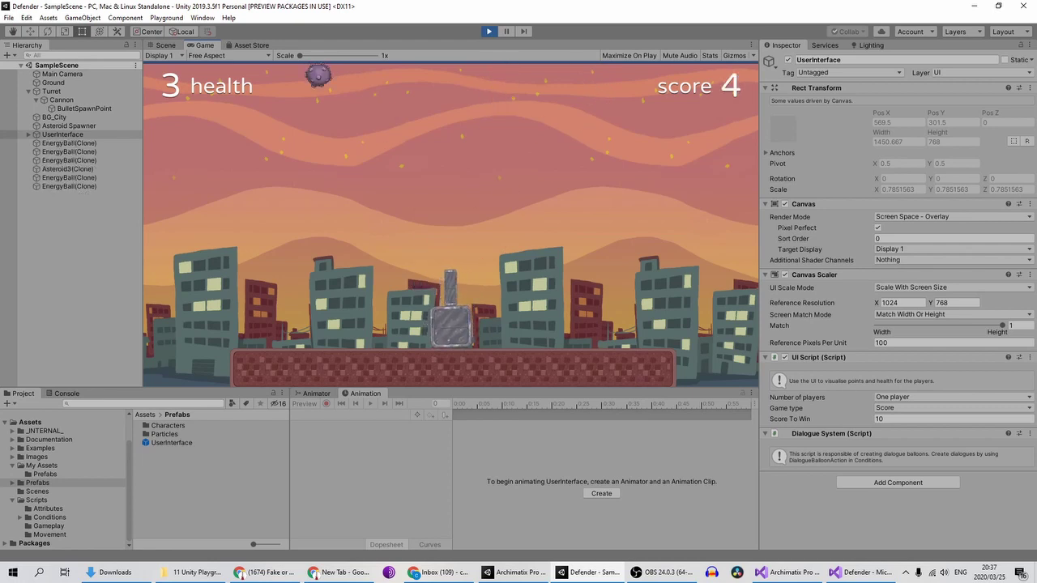
{"action": "key", "text": "Left"}
{"action": "key", "text": "space"}
{"action": "key", "text": "space"}
{"action": "key", "text": "space"}
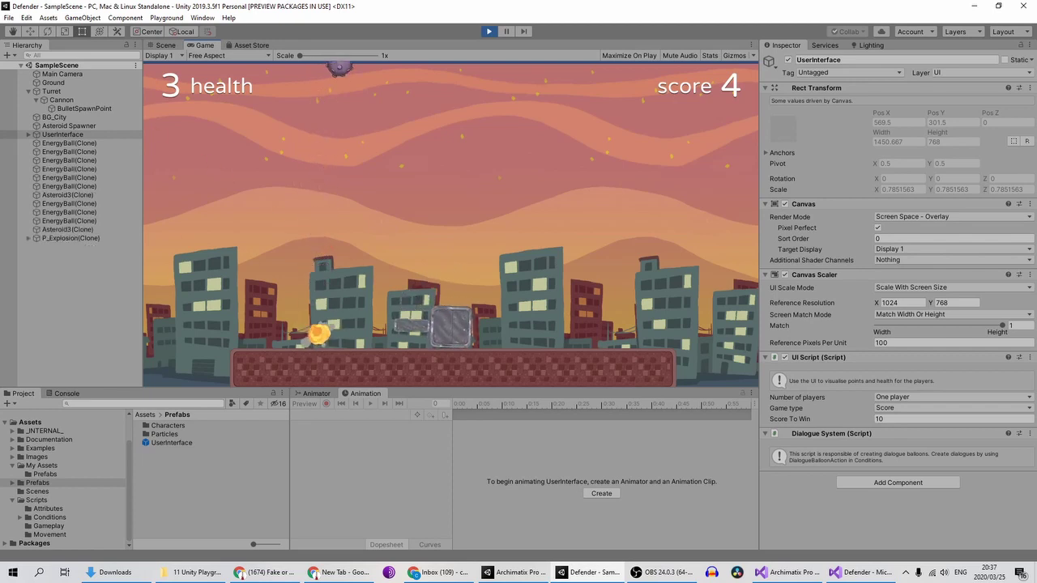
{"action": "key", "text": "Right"}
{"action": "key", "text": "Left"}
{"action": "key", "text": "space"}
{"action": "key", "text": "Left"}
{"action": "key", "text": "space"}
{"action": "key", "text": "Right"}
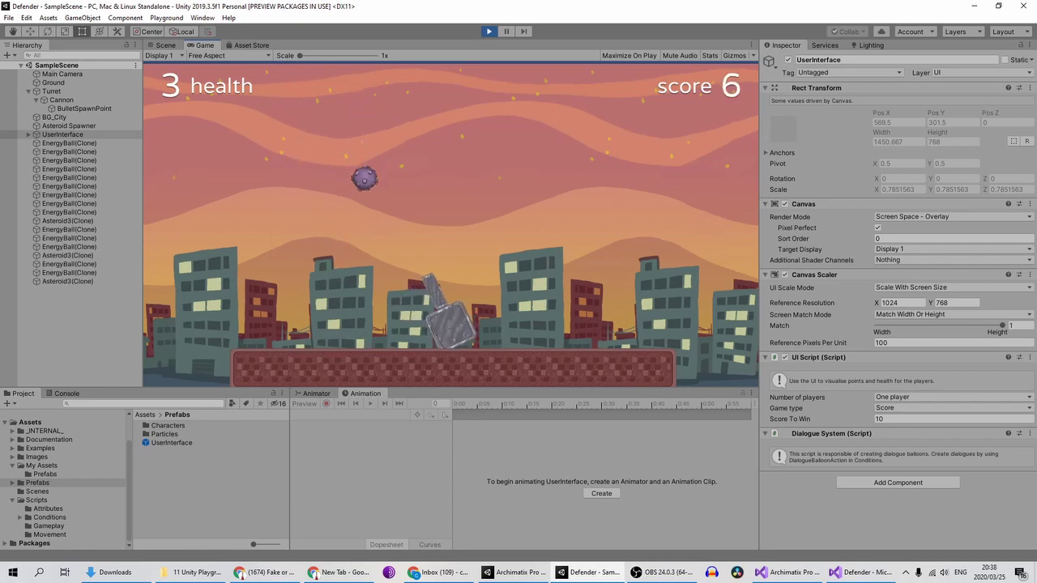
{"action": "key", "text": "space"}
{"action": "key", "text": "space"}
{"action": "key", "text": "Right"}
{"action": "key", "text": "space"}
{"action": "key", "text": "space"}
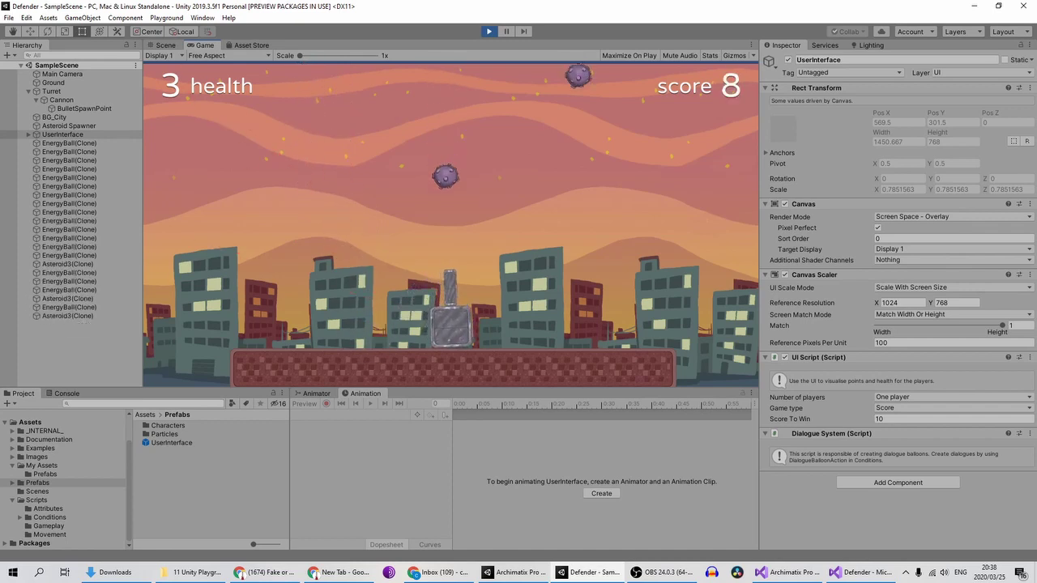
{"action": "key", "text": "Right"}
{"action": "key", "text": "Right"}
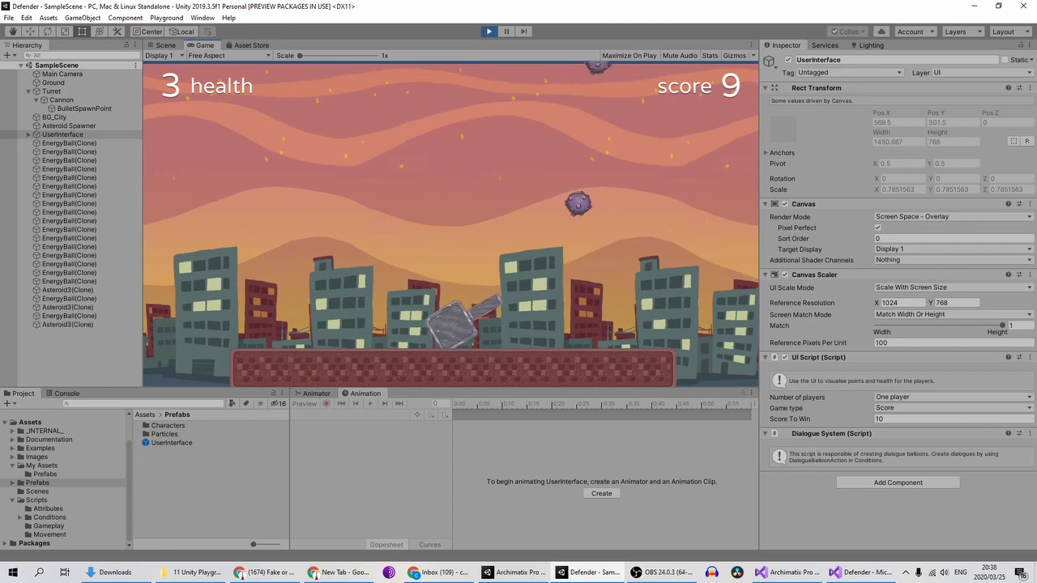
{"action": "key", "text": "space"}
{"action": "key", "text": "Left"}
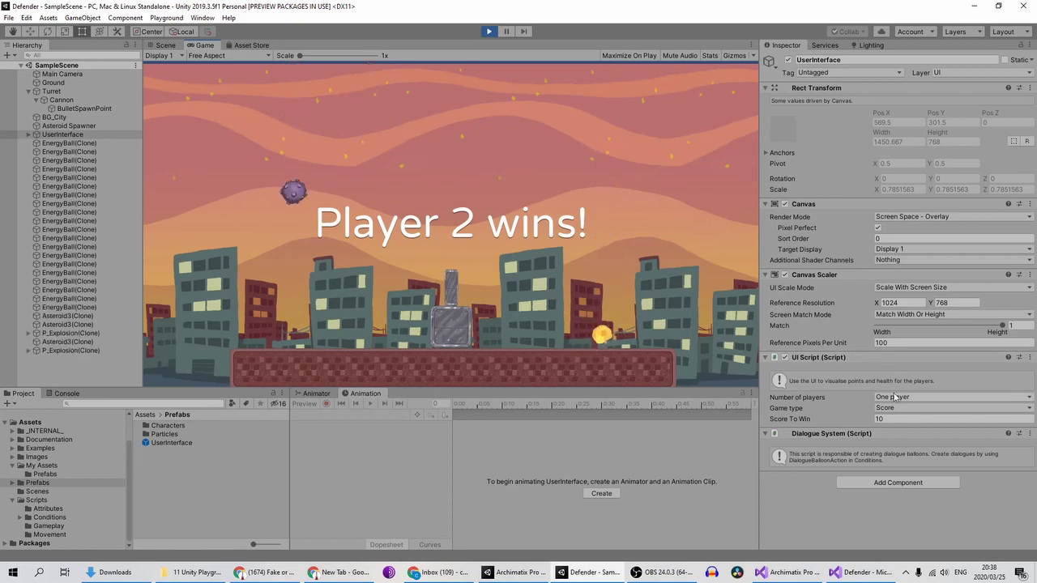
{"action": "left_click", "coordinate": [488, 31]}
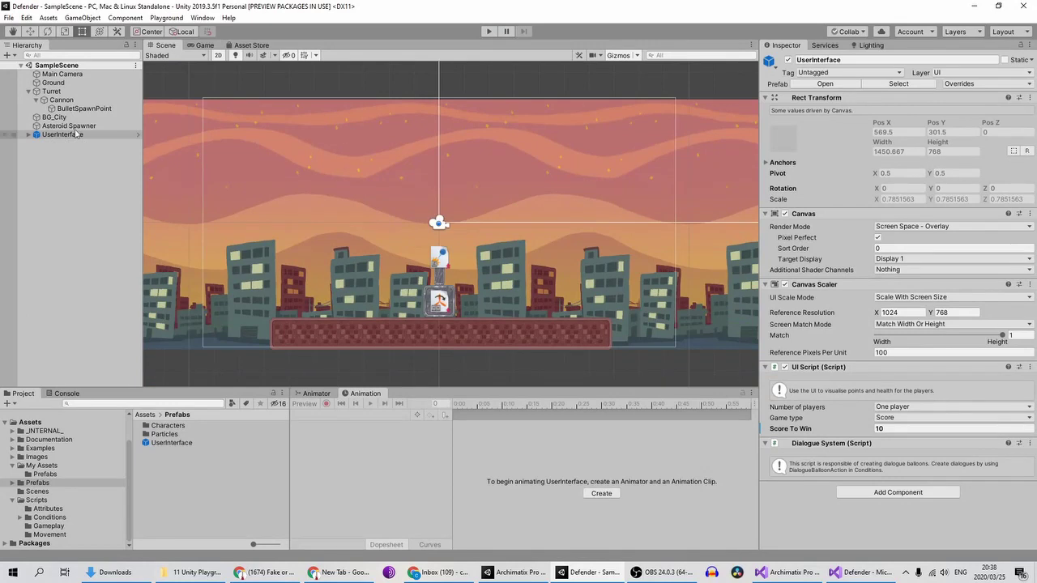
Give the Turret the Player tag, save SampleScene, and briefly inspect the UserInterface object
{"action": "left_click", "coordinate": [79, 92]}
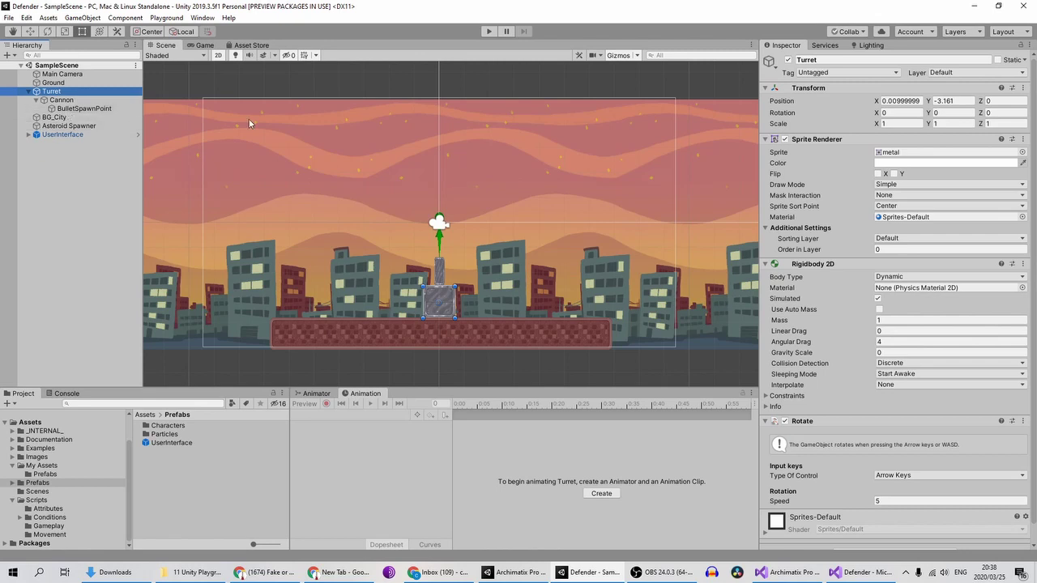
{"action": "left_click", "coordinate": [832, 73]}
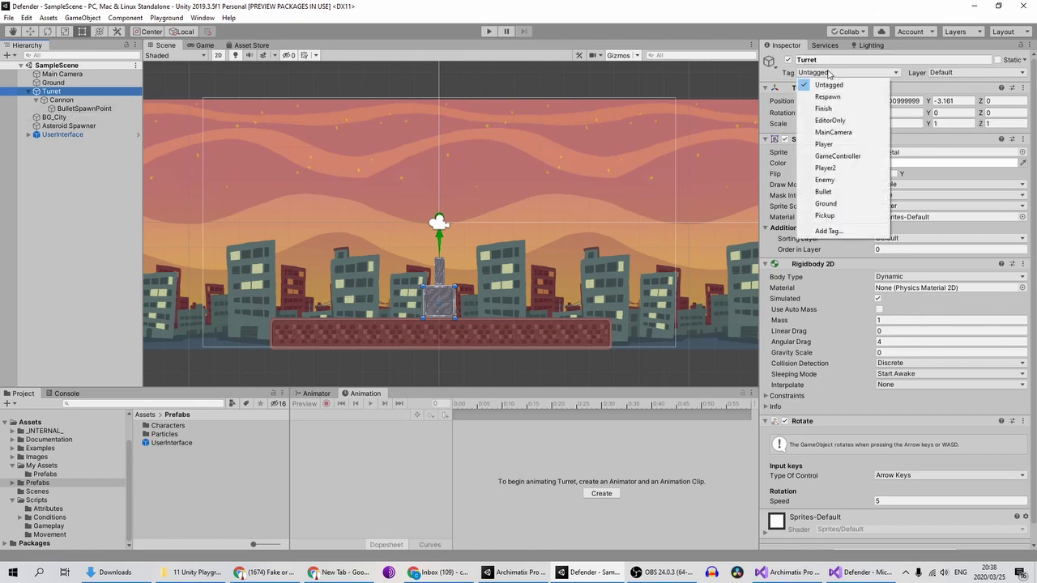
{"action": "left_click", "coordinate": [825, 144]}
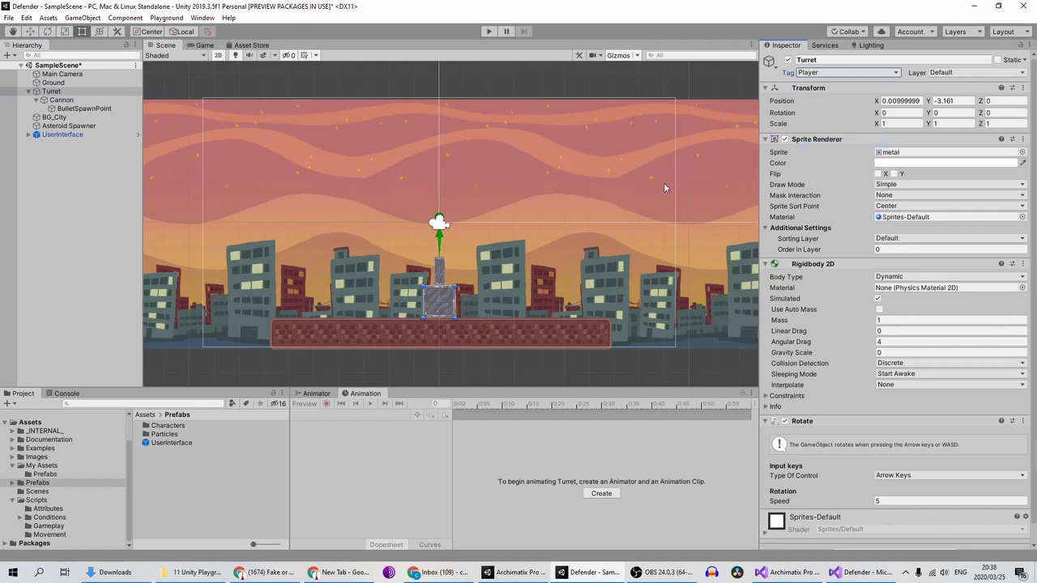
{"action": "key", "text": "ctrl+s"}
{"action": "left_click", "coordinate": [94, 177]}
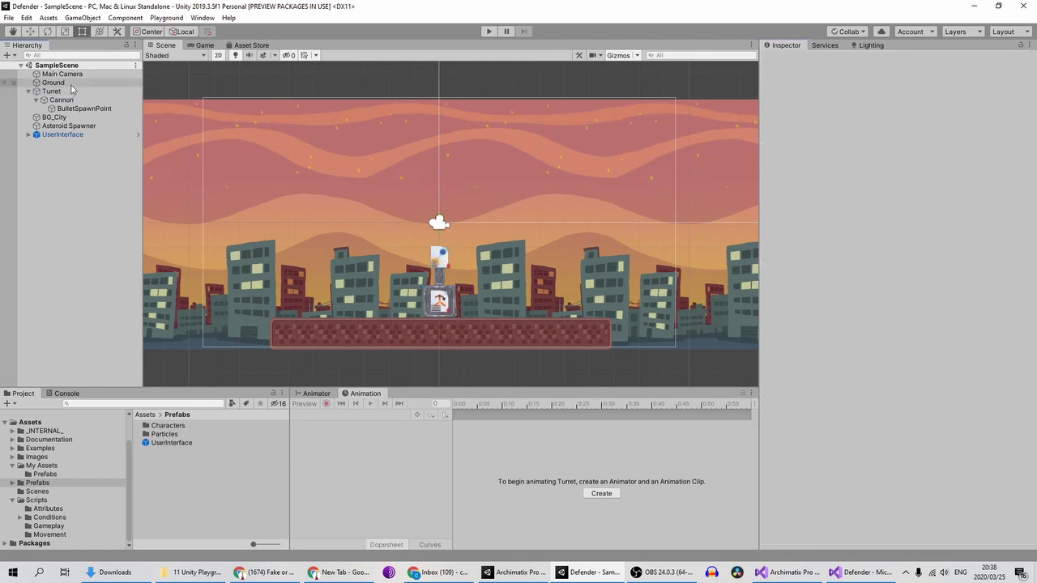
{"action": "left_click", "coordinate": [79, 136]}
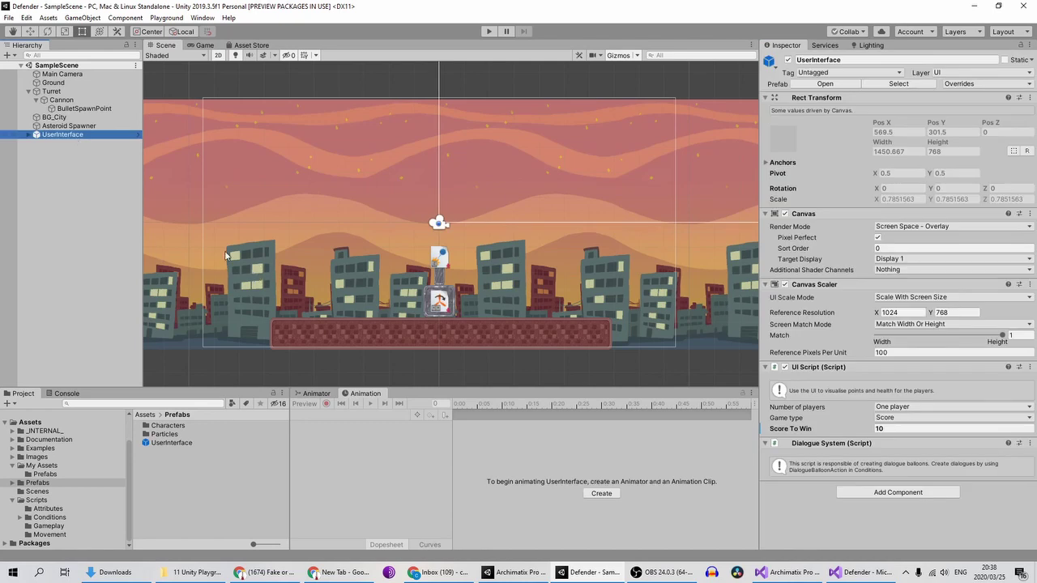
{"action": "left_click", "coordinate": [87, 227]}
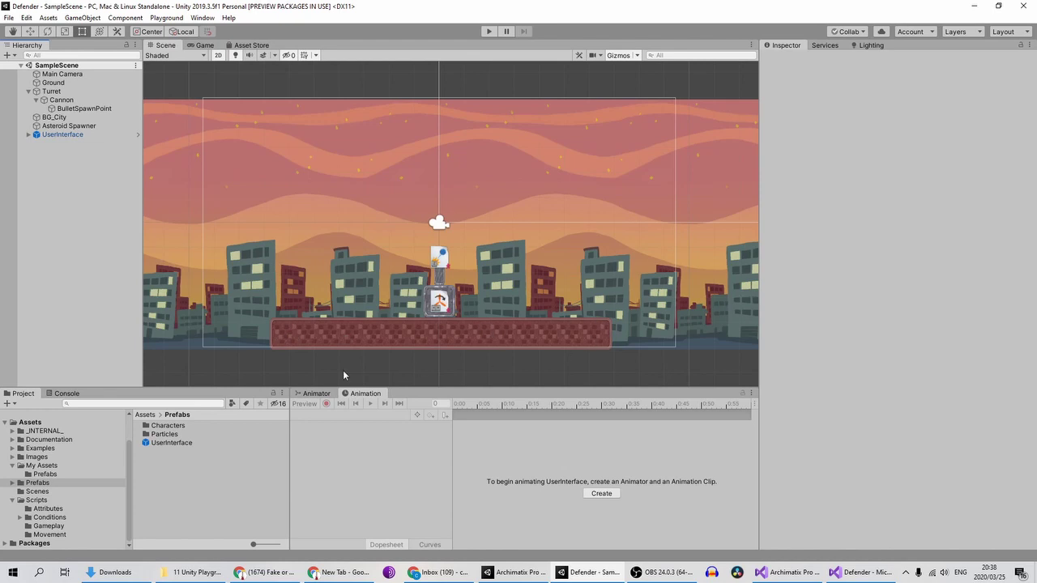
Add a Health System component to the Ground object
{"action": "left_click", "coordinate": [74, 86]}
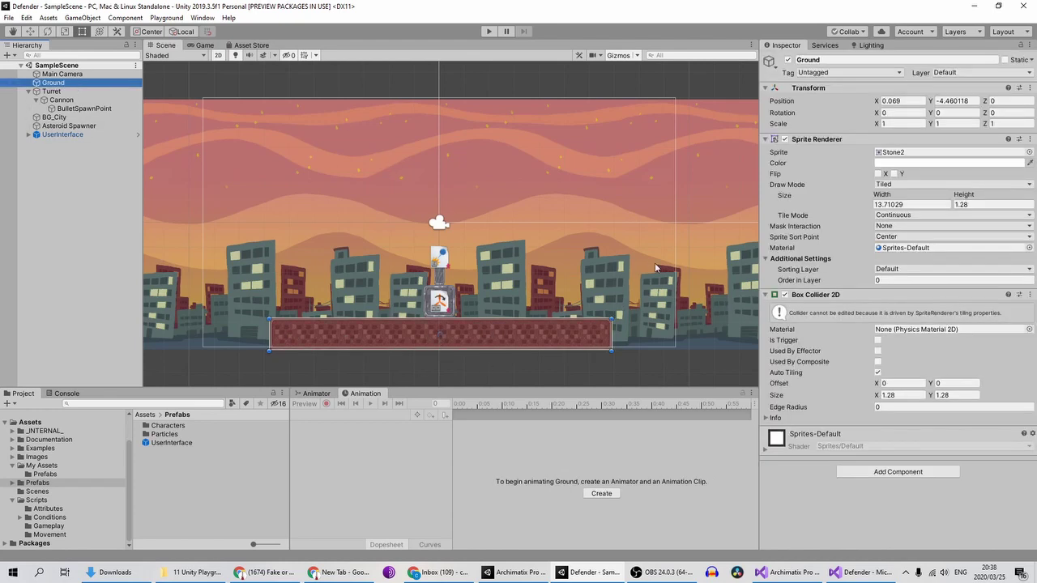
{"action": "left_click", "coordinate": [900, 473]}
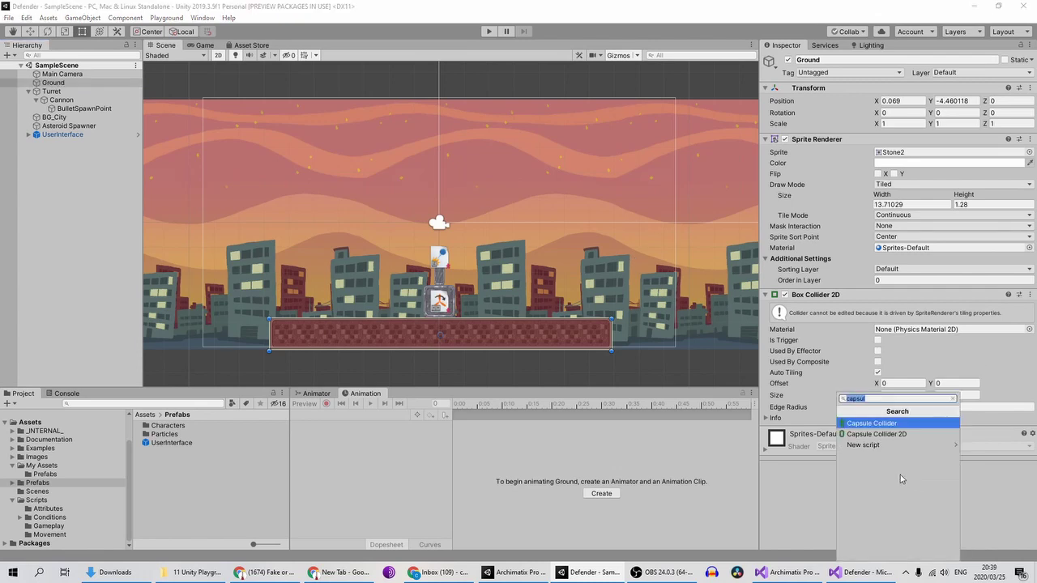
{"action": "type", "text": "health"}
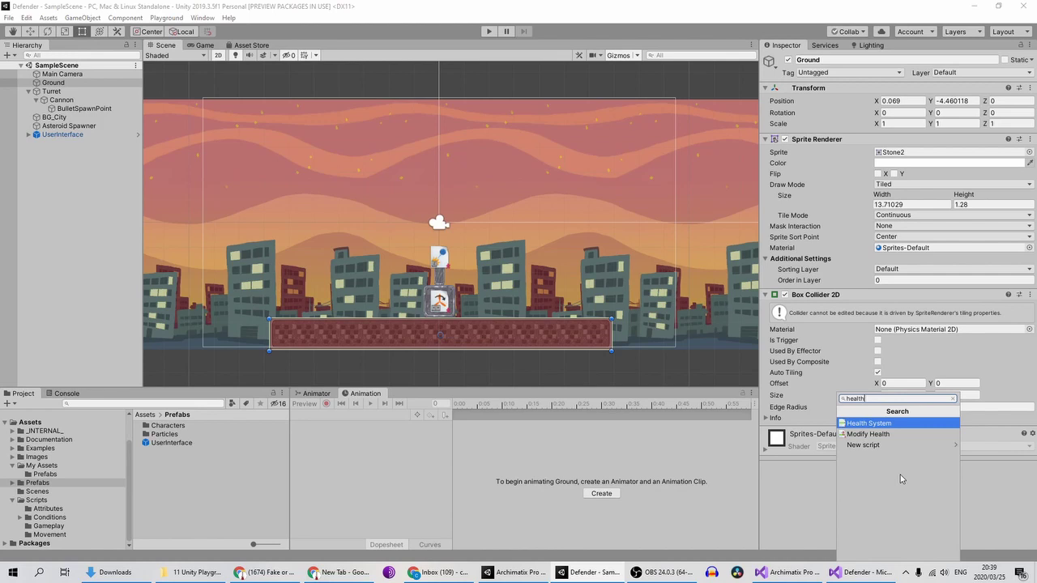
{"action": "key", "text": "Down"}
{"action": "key", "text": "Up"}
{"action": "key", "text": "Return"}
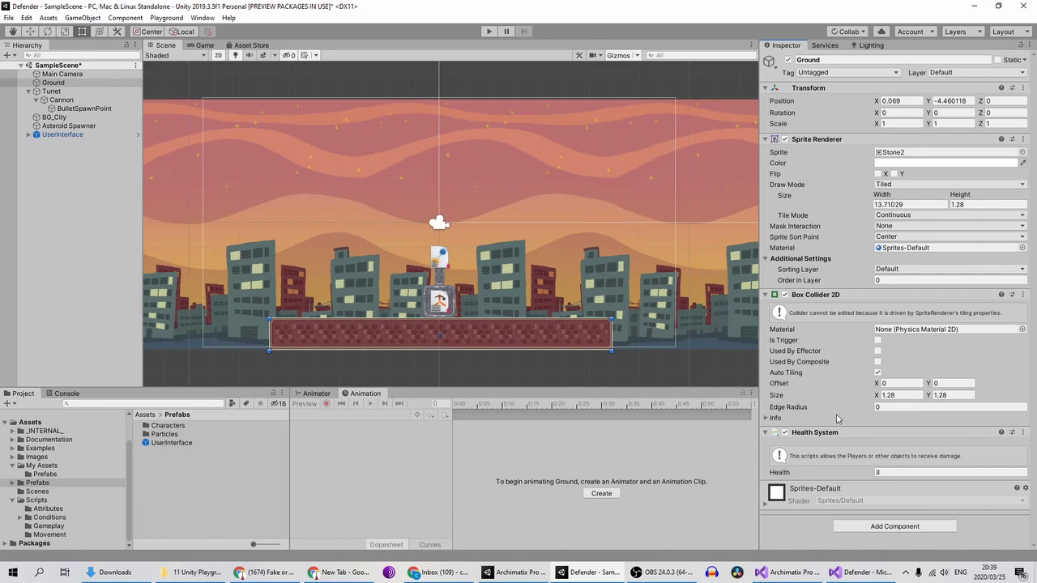
Save the scene, then run and stop a quick play test
{"action": "key", "text": "ctrl+s"}
{"action": "key", "text": "ctrl+p"}
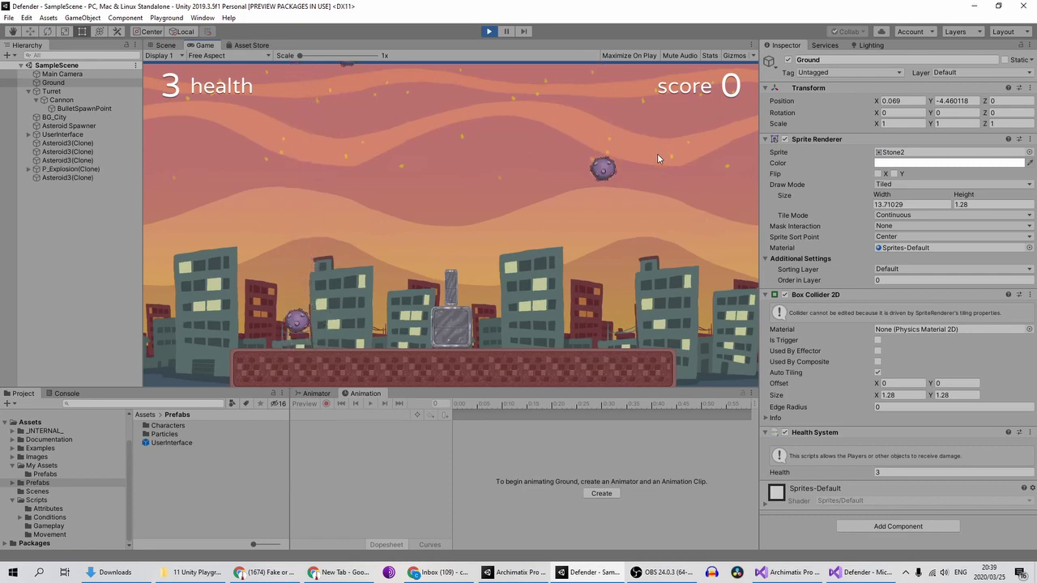
{"action": "left_click", "coordinate": [488, 33]}
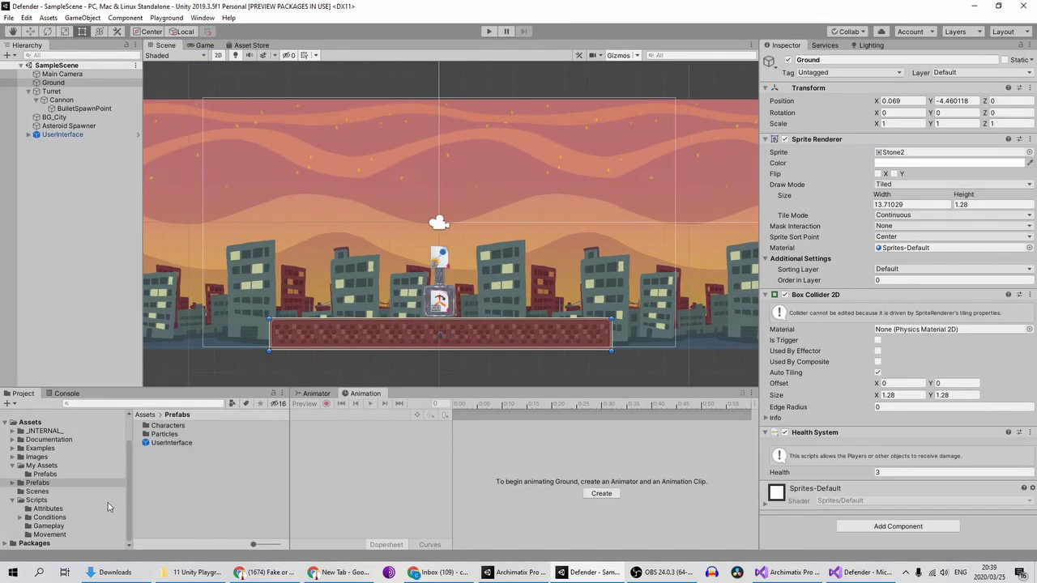
Browse to Assets > My Assets > Prefabs and select the Asteroid3 prefab
{"action": "left_click", "coordinate": [36, 422]}
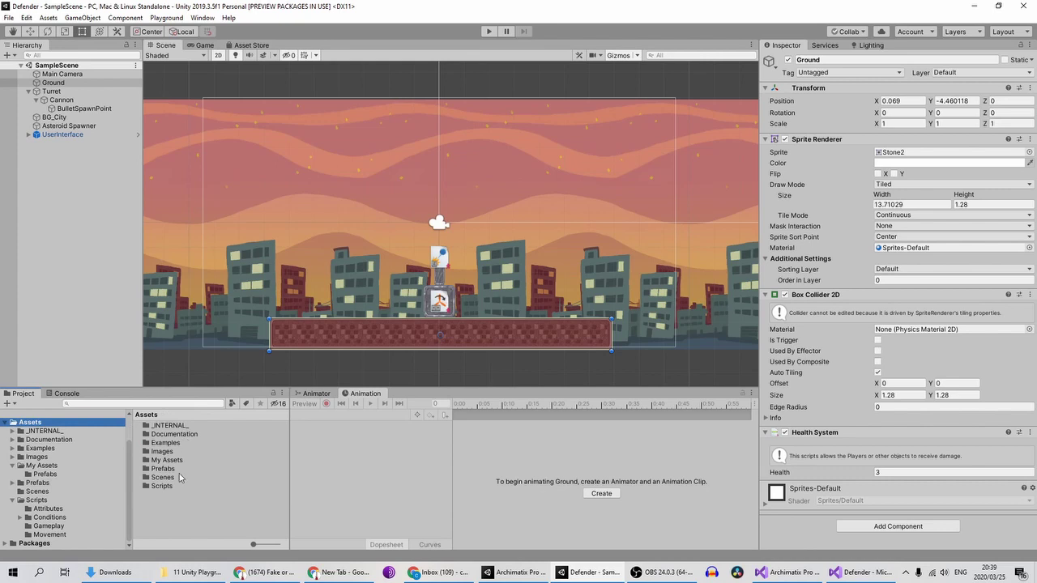
{"action": "double_click", "coordinate": [179, 458]}
{"action": "double_click", "coordinate": [179, 431]}
{"action": "left_click", "coordinate": [180, 426]}
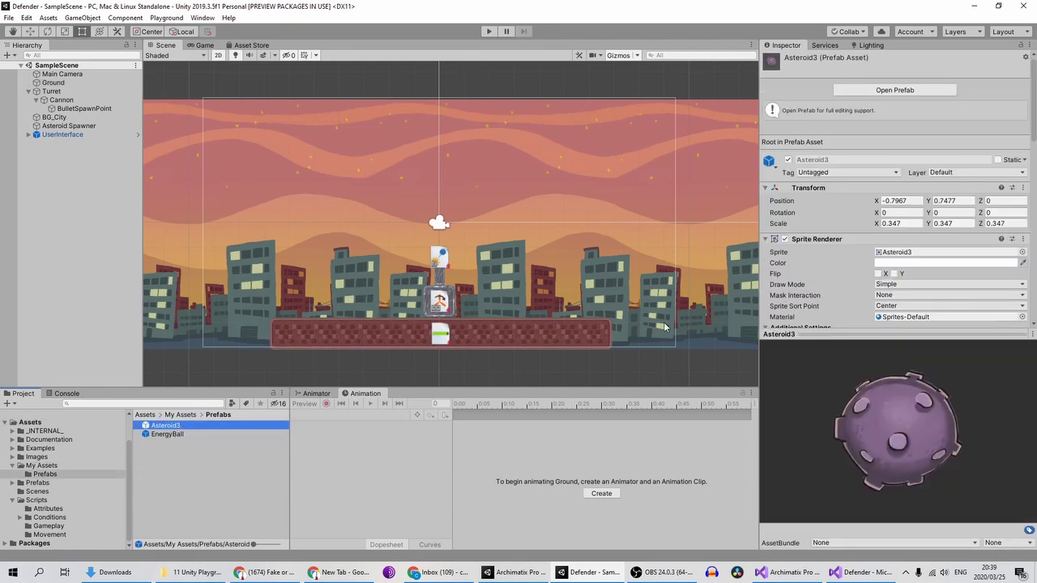
{"action": "scroll", "coordinate": [870, 251], "scroll_direction": "down", "scroll_amount": 10}
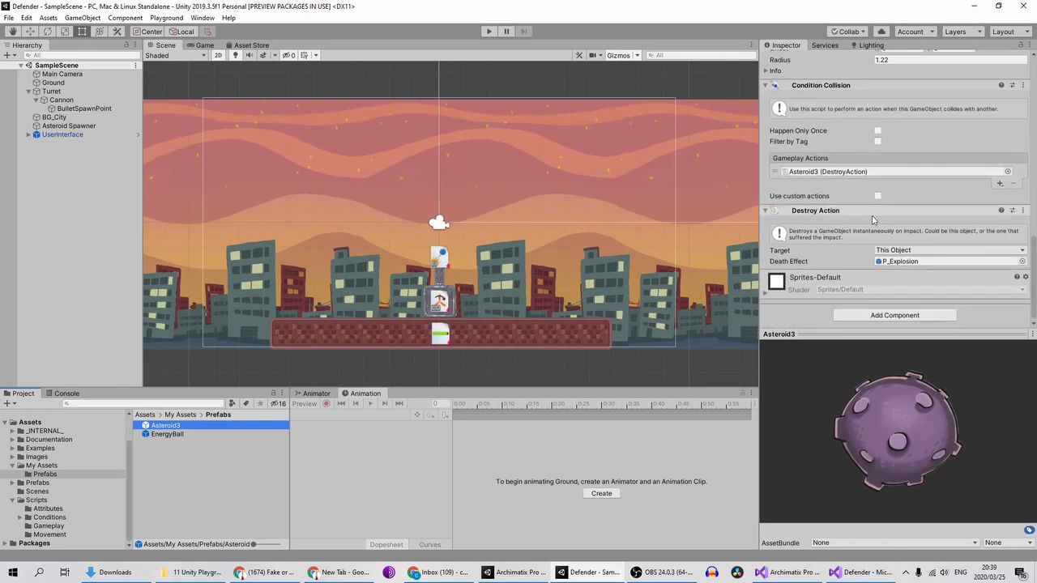
{"action": "scroll", "coordinate": [871, 265], "scroll_direction": "up", "scroll_amount": 3}
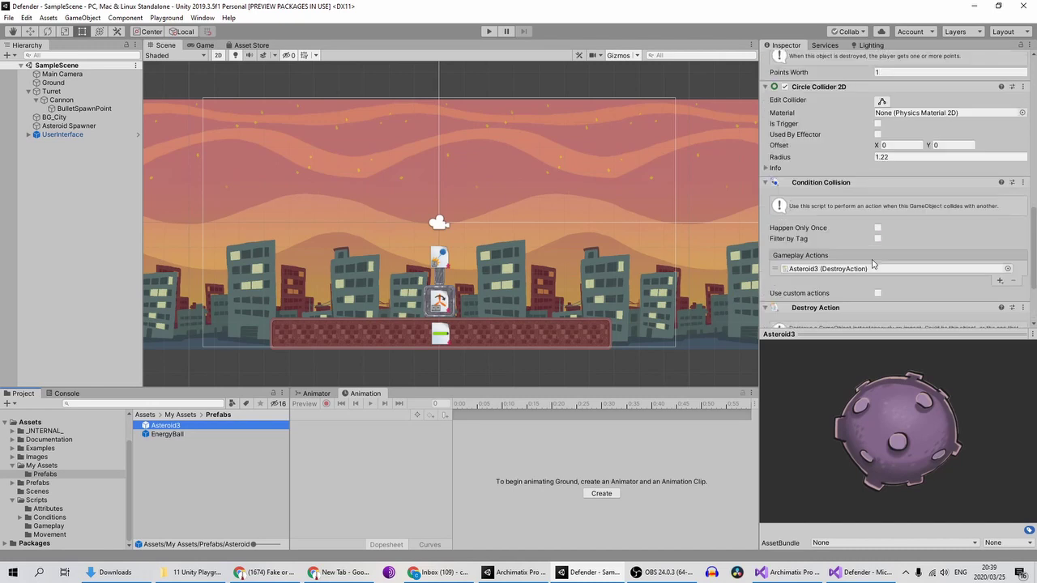
{"action": "scroll", "coordinate": [873, 264], "scroll_direction": "down", "scroll_amount": 3}
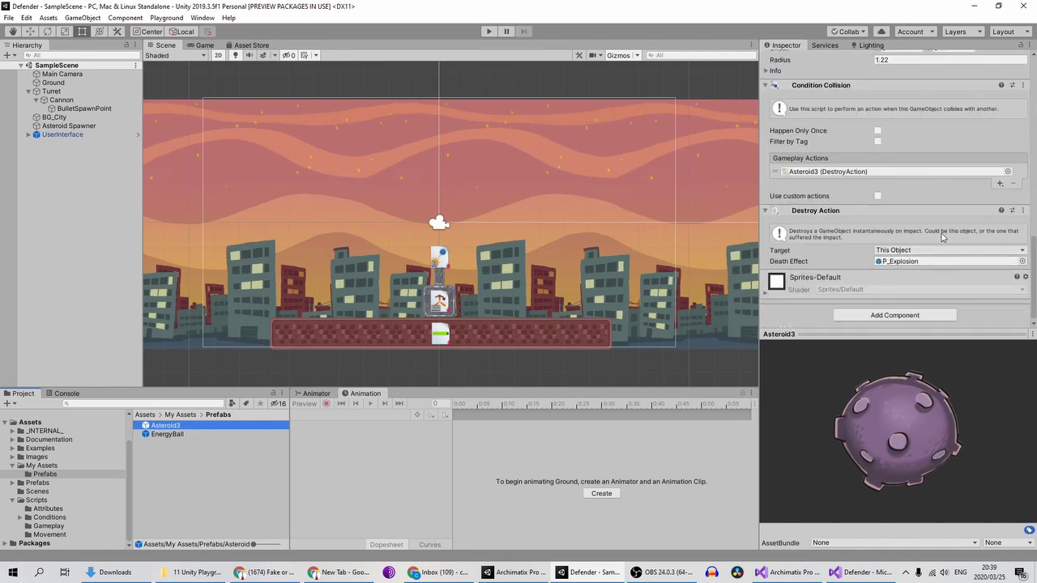
Add a Modify Health component with Health Change -1 to Asteroid3
{"action": "left_click", "coordinate": [1000, 183]}
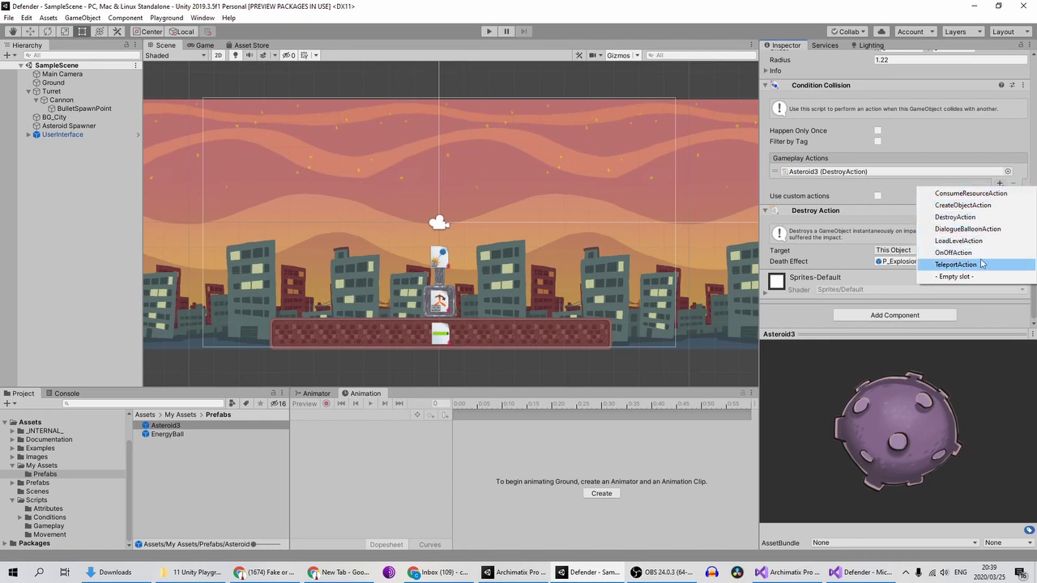
{"action": "left_click", "coordinate": [804, 326]}
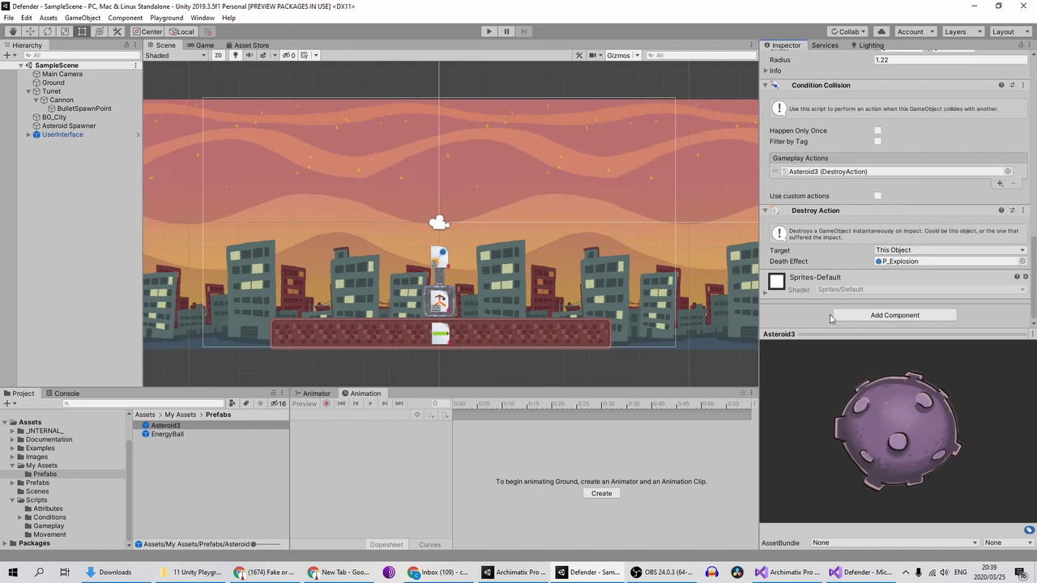
{"action": "left_click", "coordinate": [884, 315]}
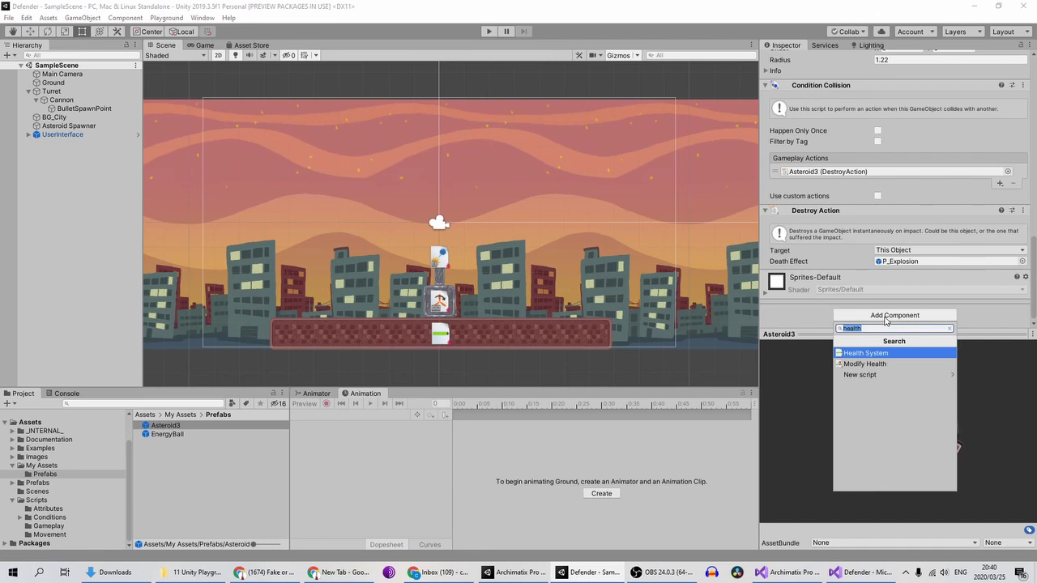
{"action": "key", "text": "Down"}
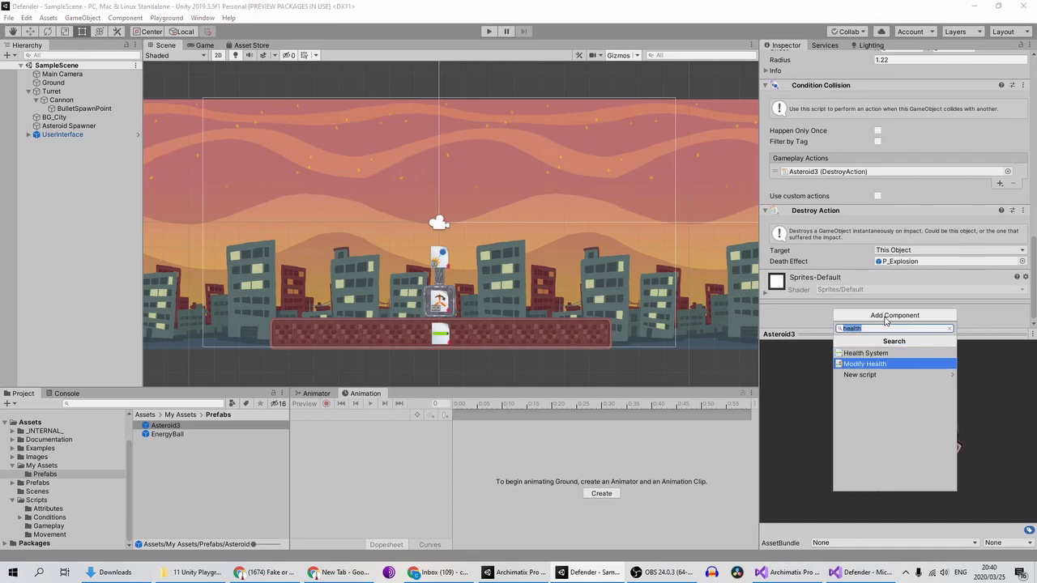
{"action": "key", "text": "Return"}
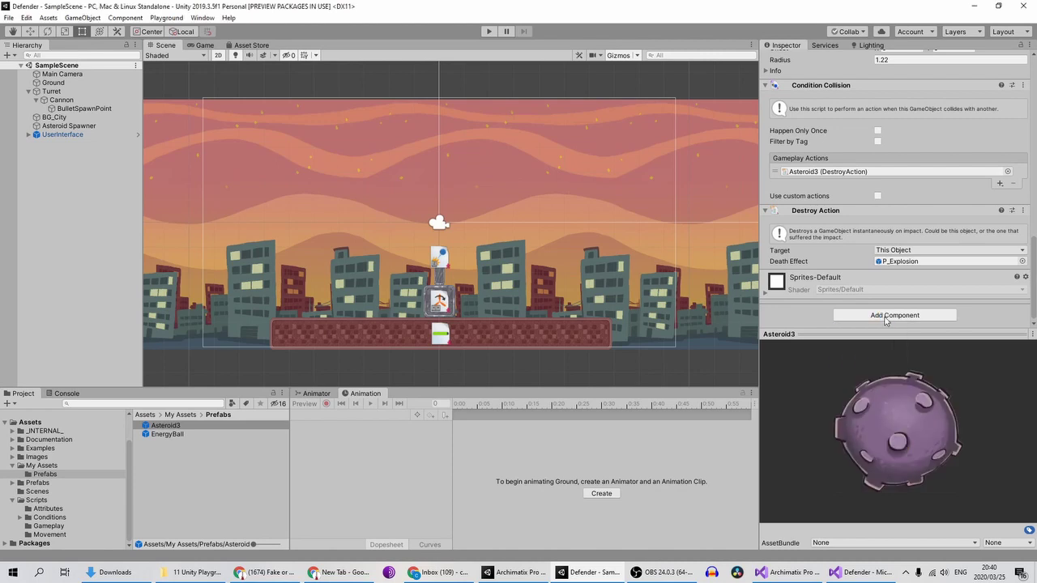
{"action": "scroll", "coordinate": [882, 298], "scroll_direction": "down", "scroll_amount": 3}
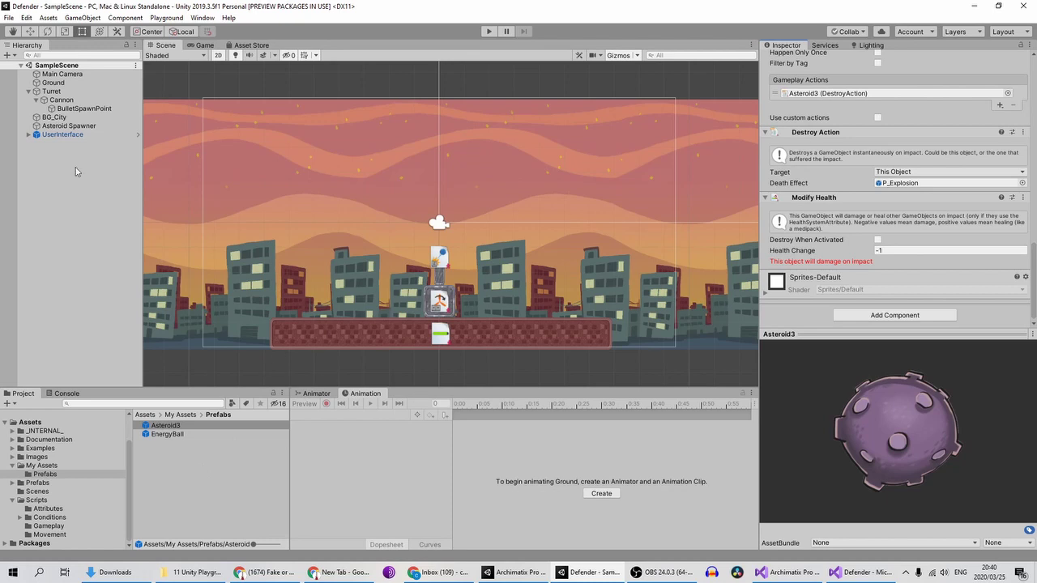
Compare Ground's components with Asteroid3's, then start a play test of asteroid damage
{"action": "left_click", "coordinate": [53, 83]}
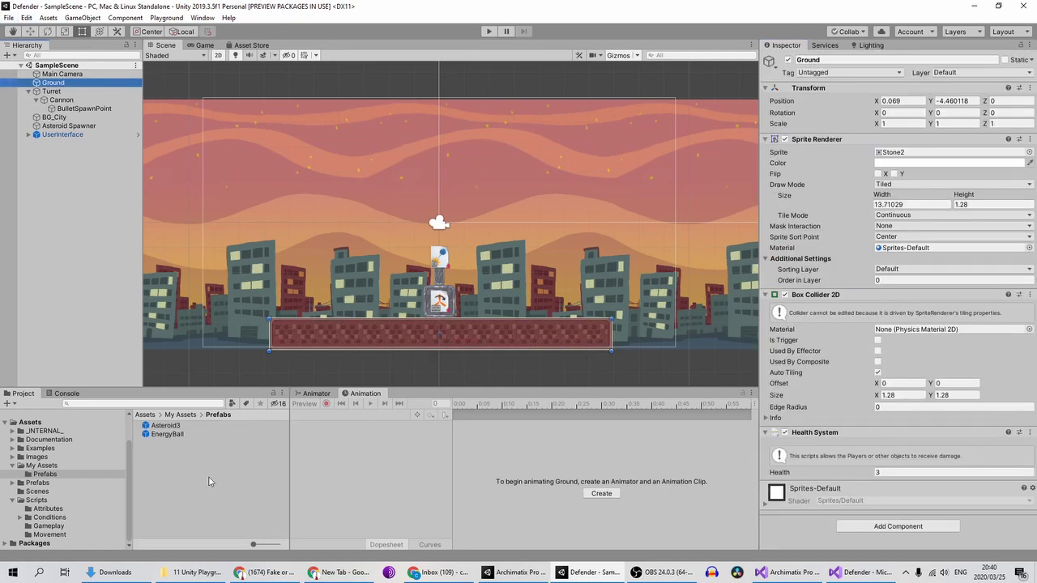
{"action": "left_click", "coordinate": [165, 426]}
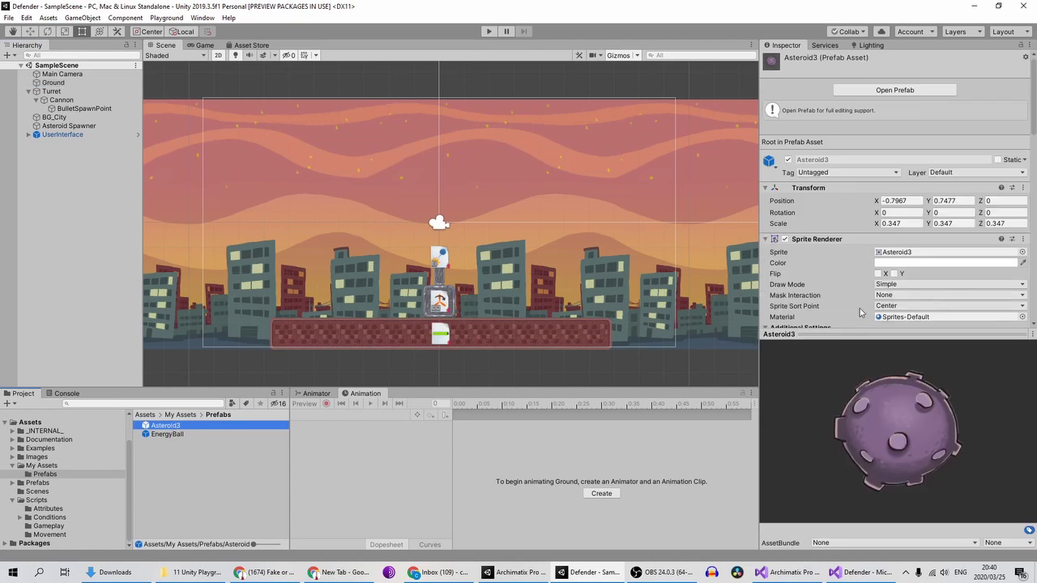
{"action": "scroll", "coordinate": [860, 313], "scroll_direction": "down", "scroll_amount": 10}
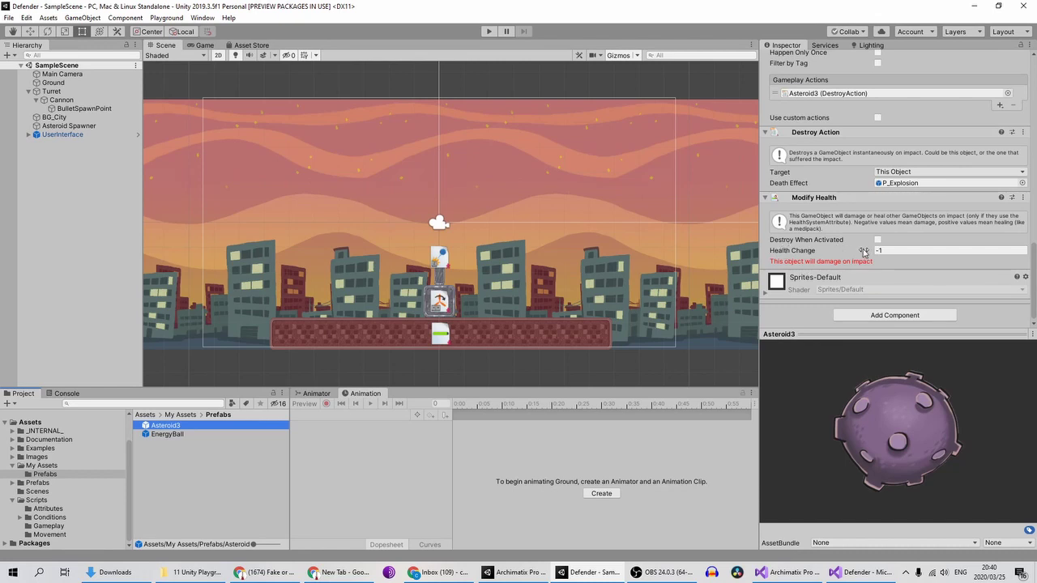
{"action": "left_click", "coordinate": [490, 31]}
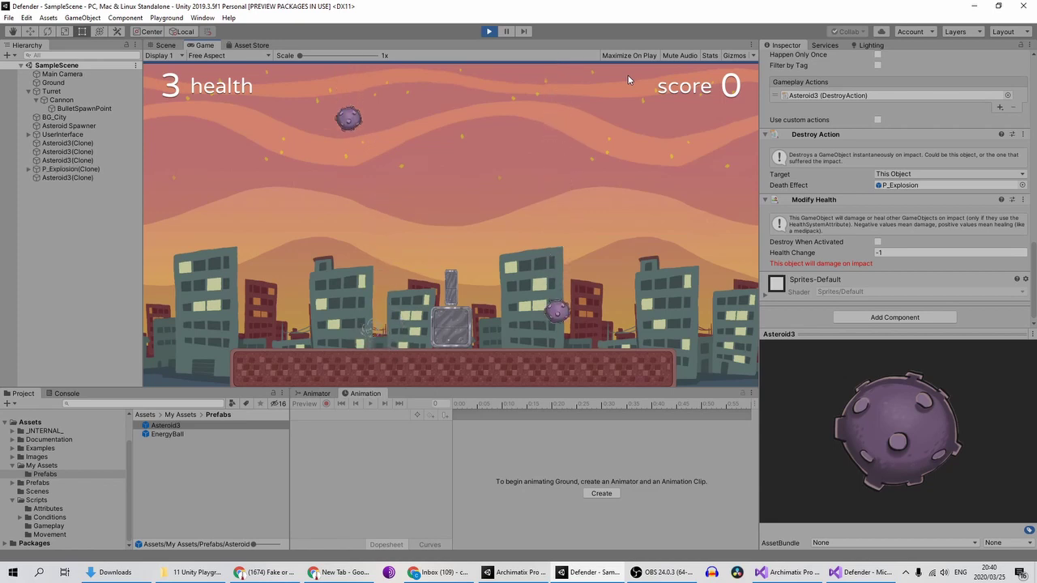
{"action": "key", "text": "Left"}
{"action": "key", "text": "Left"}
{"action": "key", "text": "space"}
{"action": "key", "text": "space"}
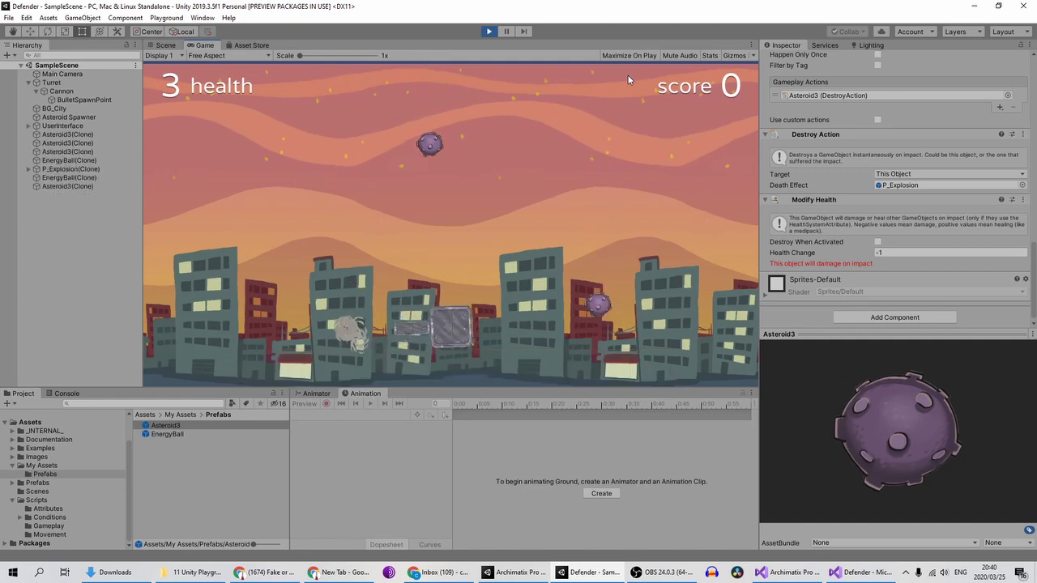
{"action": "key", "text": "Right"}
{"action": "key", "text": "space"}
{"action": "key", "text": "Right"}
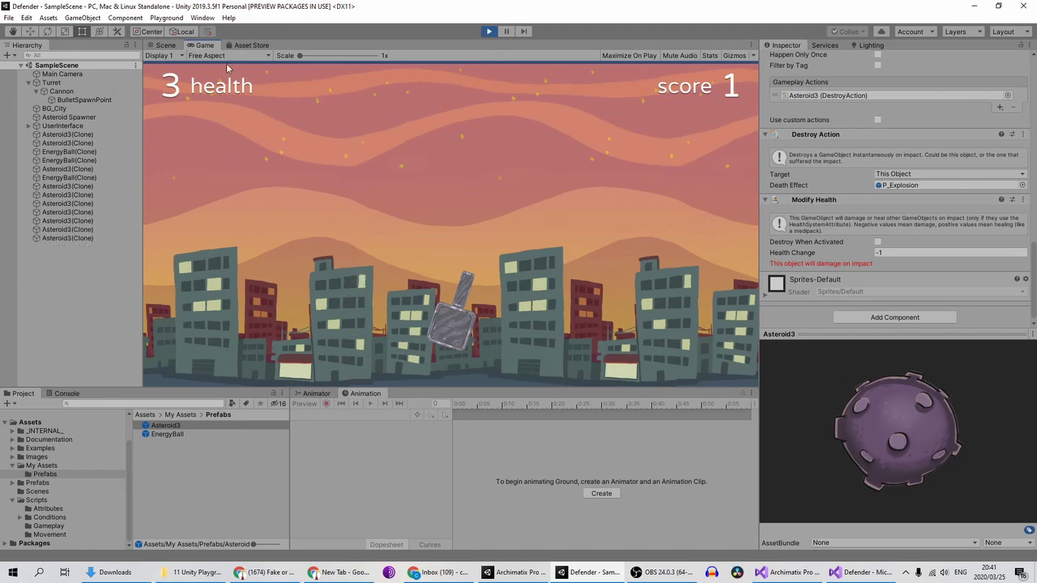
{"action": "left_click", "coordinate": [489, 31]}
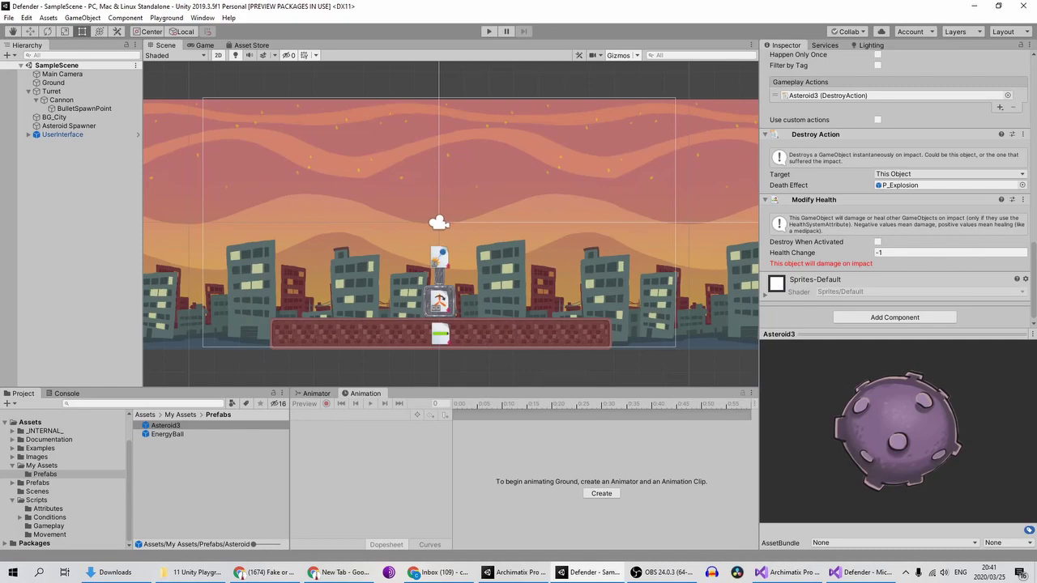
Tag the Ground object as Player and play-test so asteroid hits drop health from 3 to 2
{"action": "left_click", "coordinate": [54, 83]}
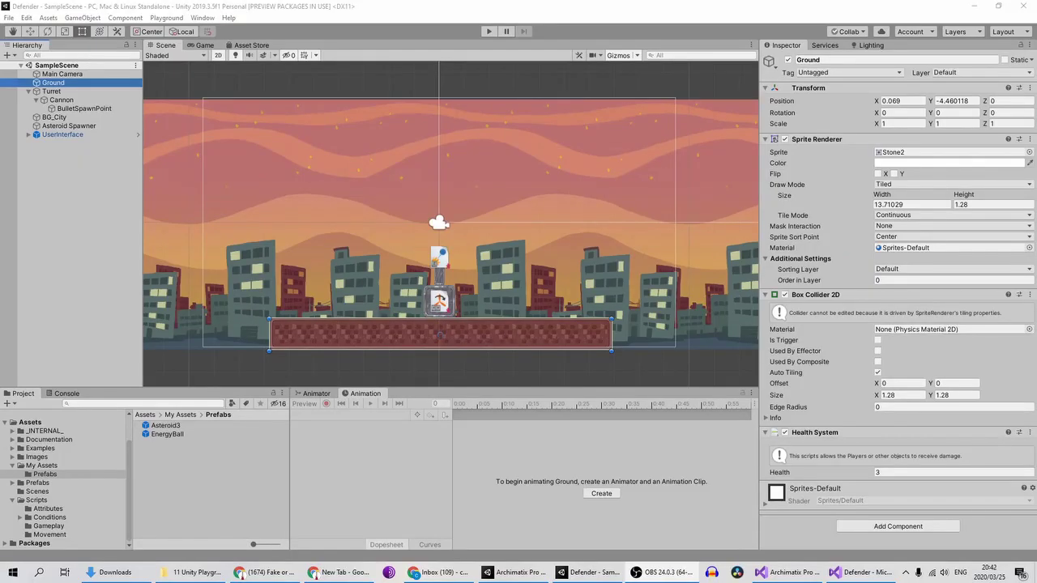
{"action": "left_click", "coordinate": [119, 173]}
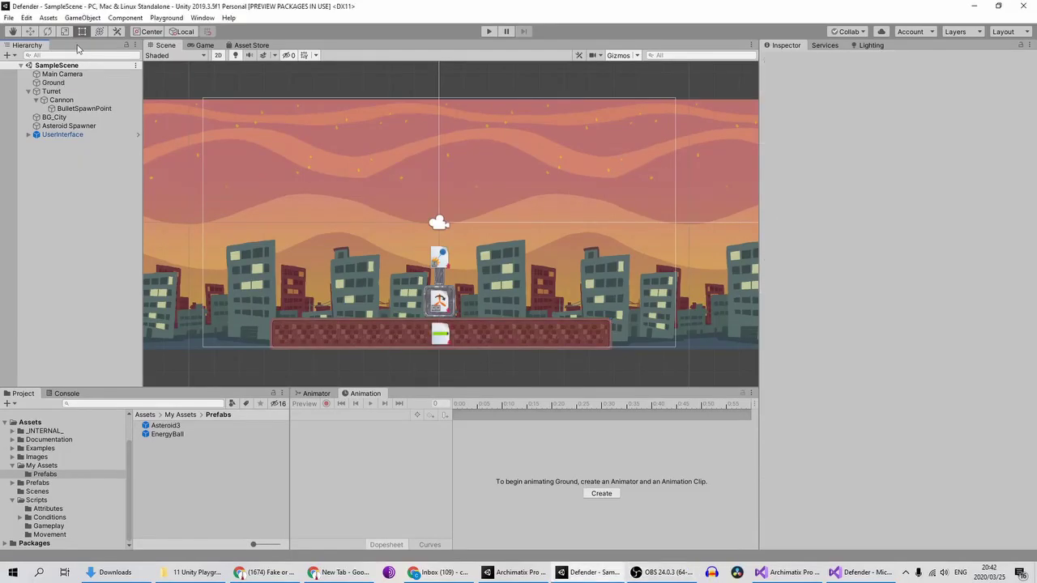
{"action": "left_click", "coordinate": [73, 82]}
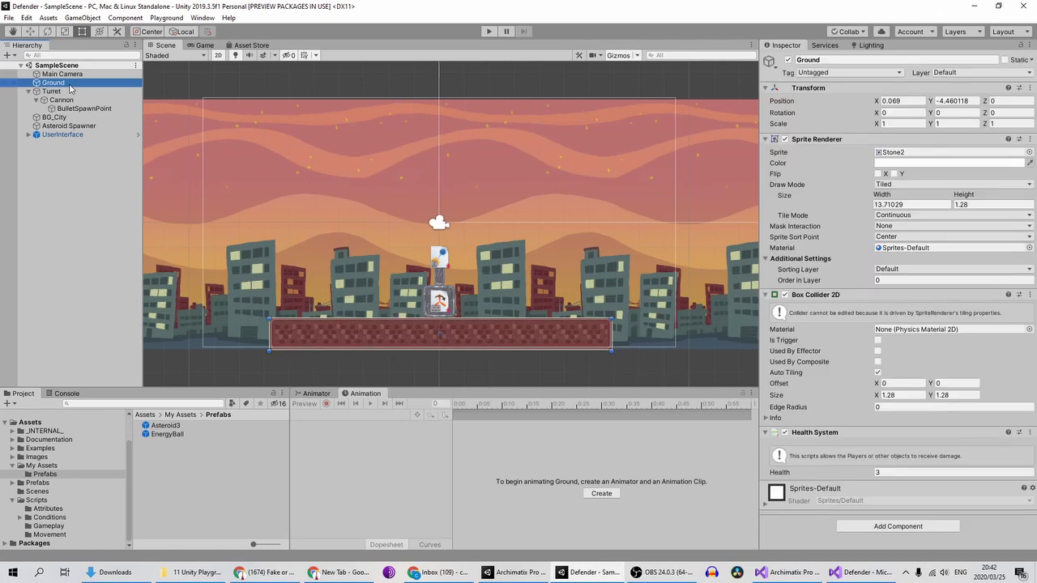
{"action": "left_click", "coordinate": [848, 75]}
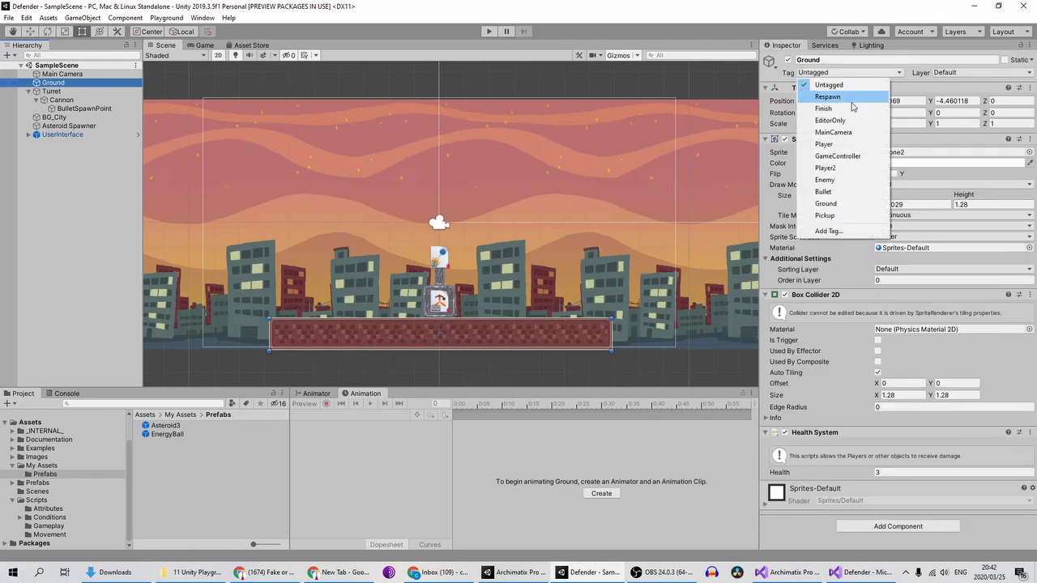
{"action": "left_click", "coordinate": [835, 145]}
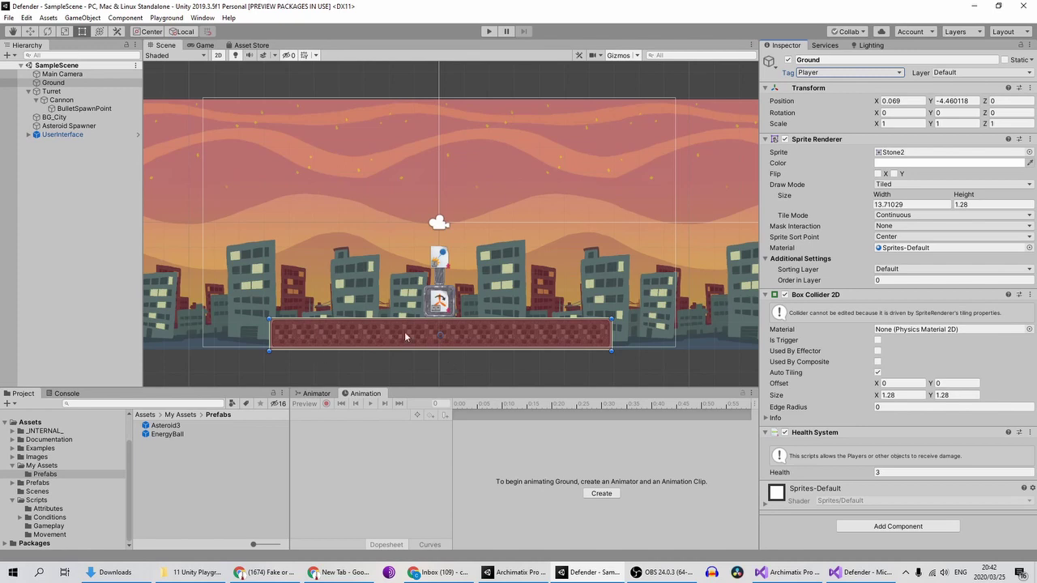
{"action": "left_click", "coordinate": [496, 32]}
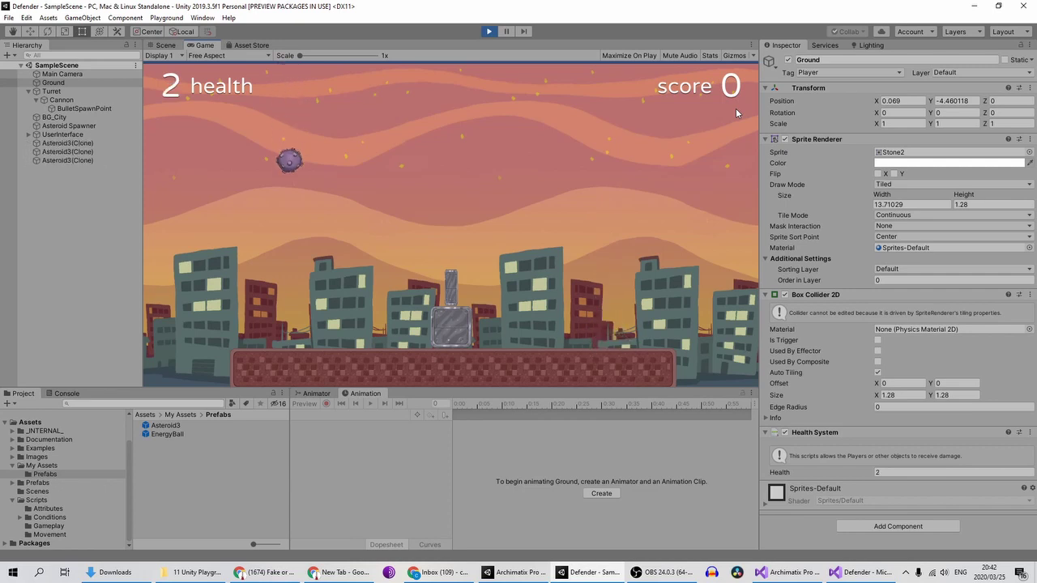
Swing the cannon left and back upright until Game over appears, then stop play
{"action": "key", "text": "Left"}
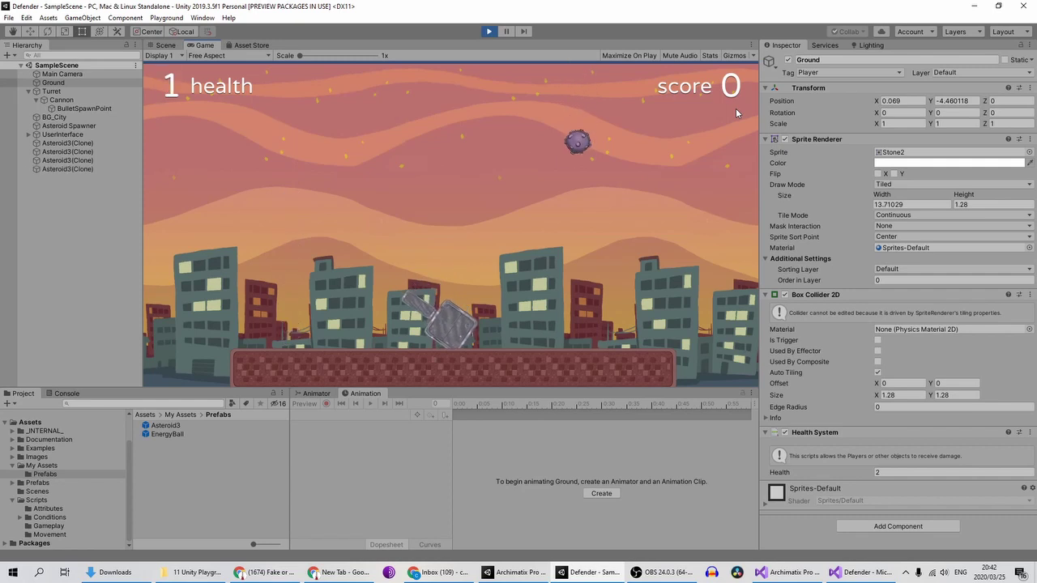
{"action": "key", "text": "Right"}
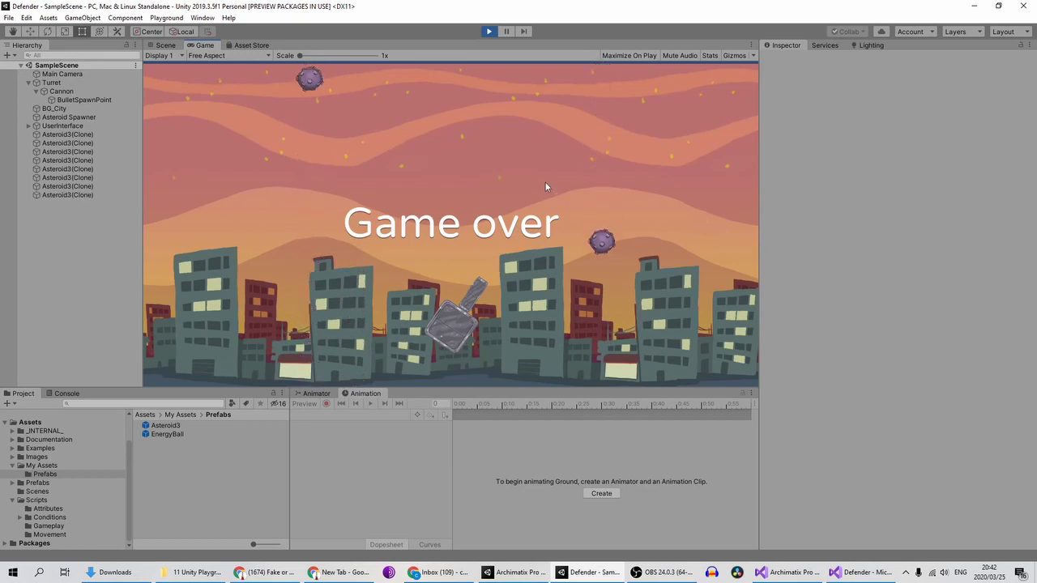
{"action": "left_click", "coordinate": [488, 31]}
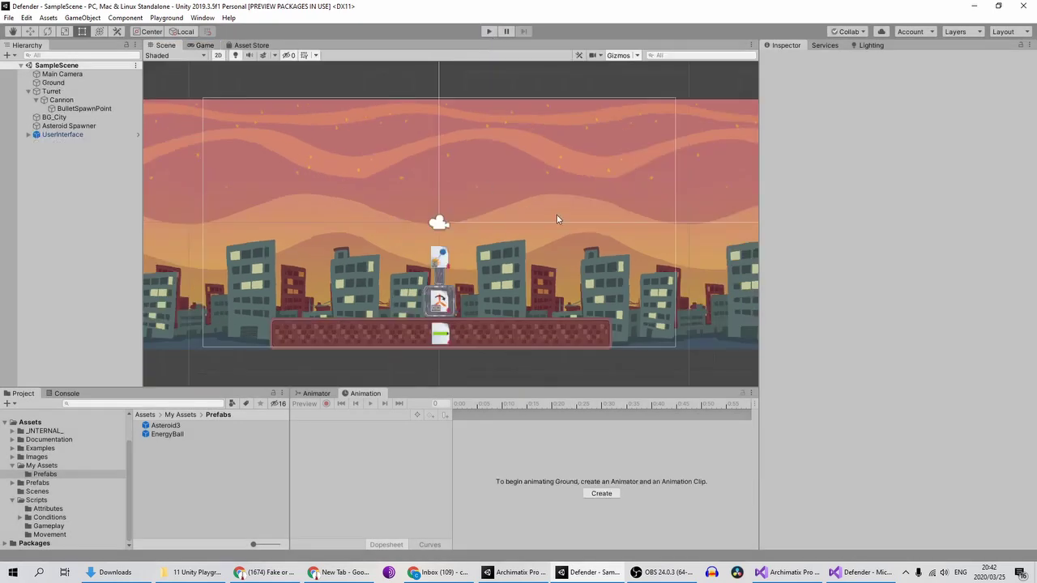